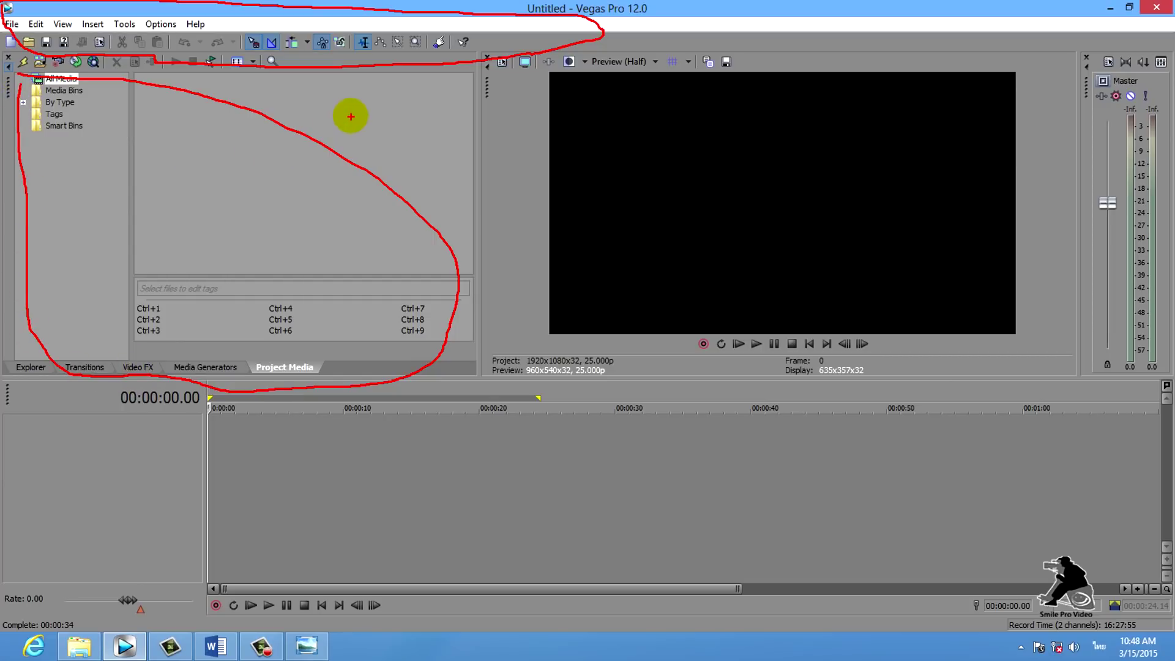
mouse_move(95, 224)
mouse_down()
mouse_move(207, 158)
mouse_move(222, 181)
mouse_up()
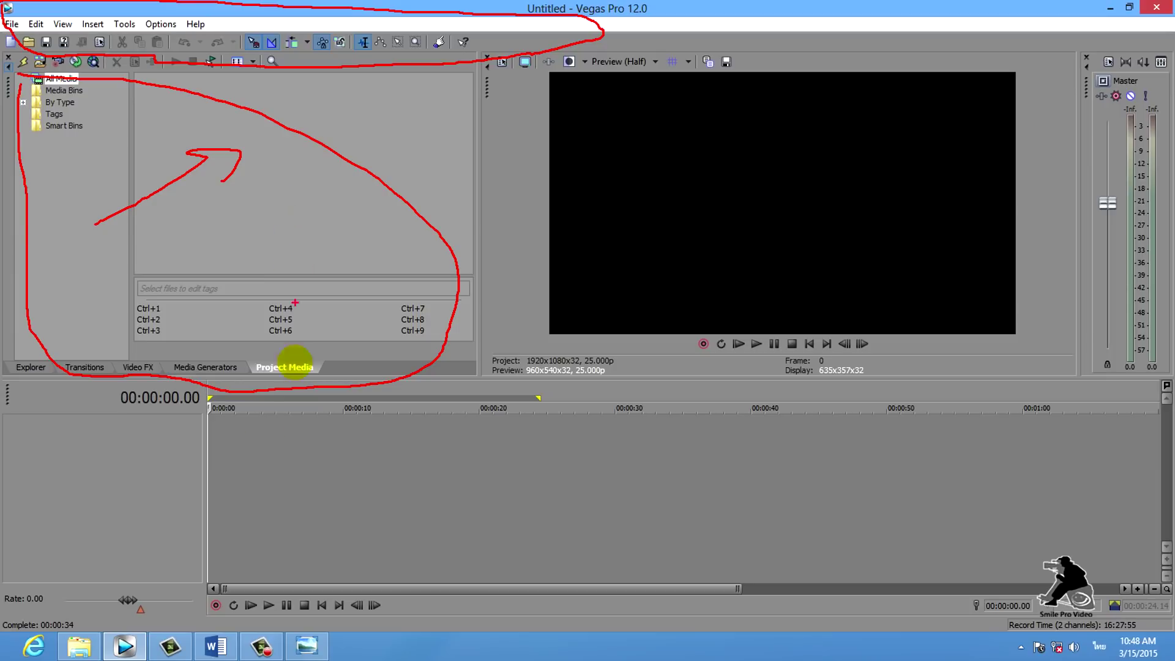
mouse_move(24, 401)
mouse_down()
mouse_move(202, 378)
mouse_move(365, 385)
mouse_move(566, 436)
mouse_move(492, 565)
mouse_move(70, 532)
mouse_move(38, 456)
mouse_up()
mouse_move(244, 248)
mouse_down()
mouse_move(320, 330)
mouse_move(314, 443)
mouse_move(284, 423)
mouse_move(345, 453)
mouse_up()
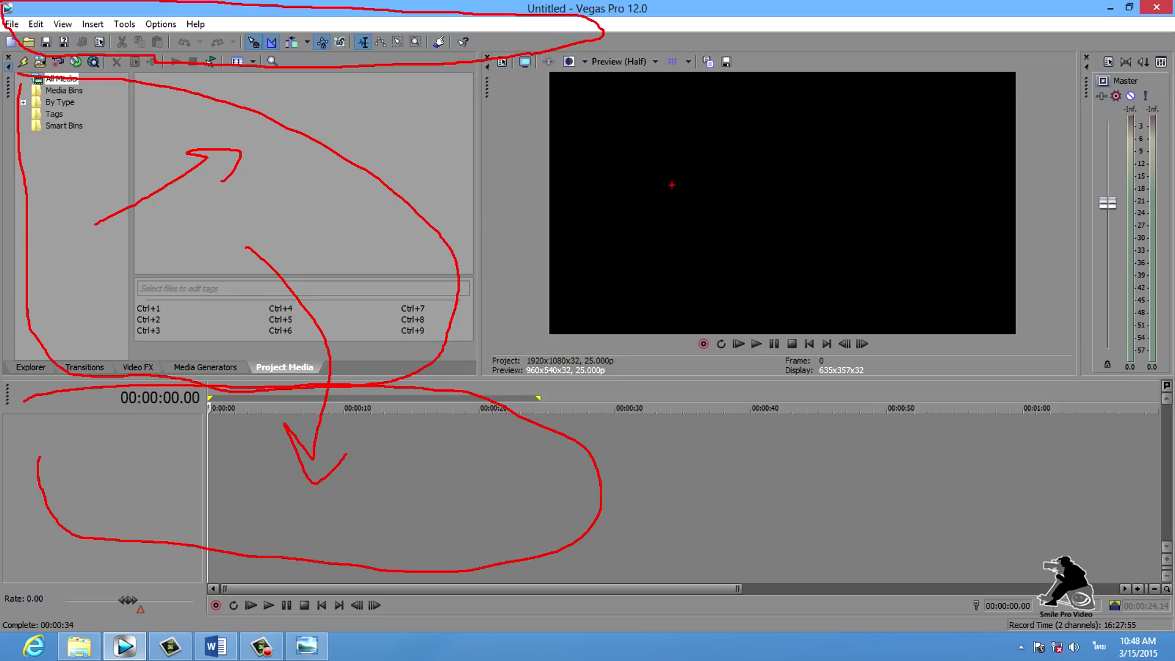
mouse_move(512, 191)
mouse_down()
mouse_move(591, 210)
mouse_move(728, 204)
mouse_move(777, 232)
mouse_up()
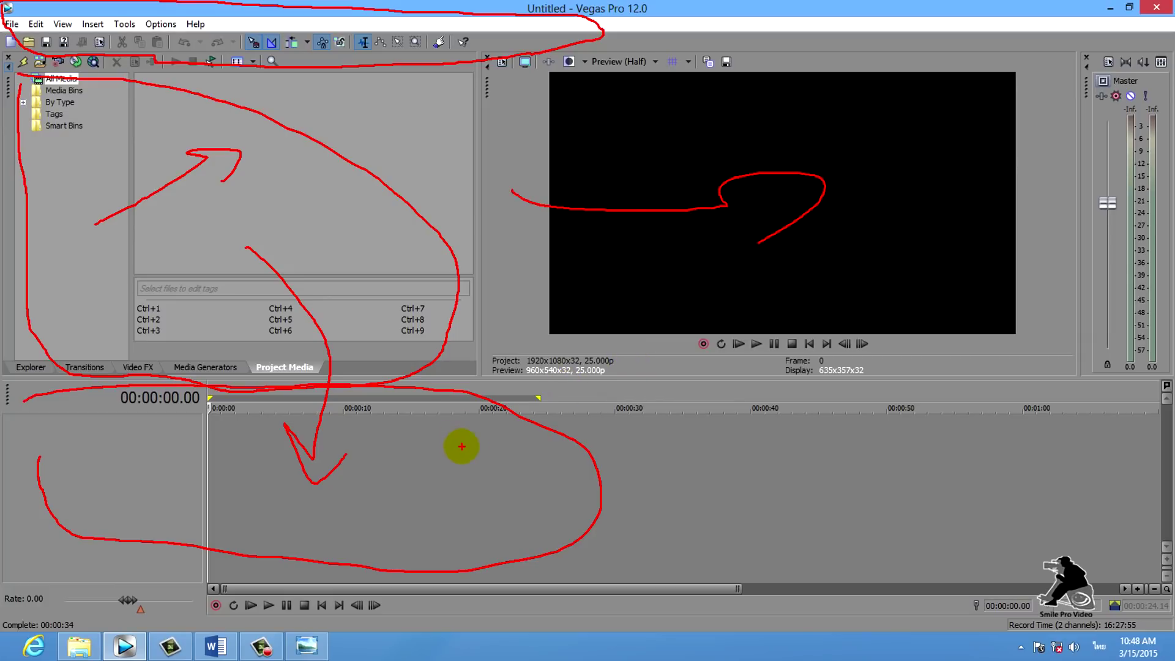
drag(1049, 59, 1171, 43)
mouse_move(1059, 80)
mouse_down()
mouse_move(1049, 296)
mouse_move(1159, 391)
mouse_move(1170, 43)
mouse_up()
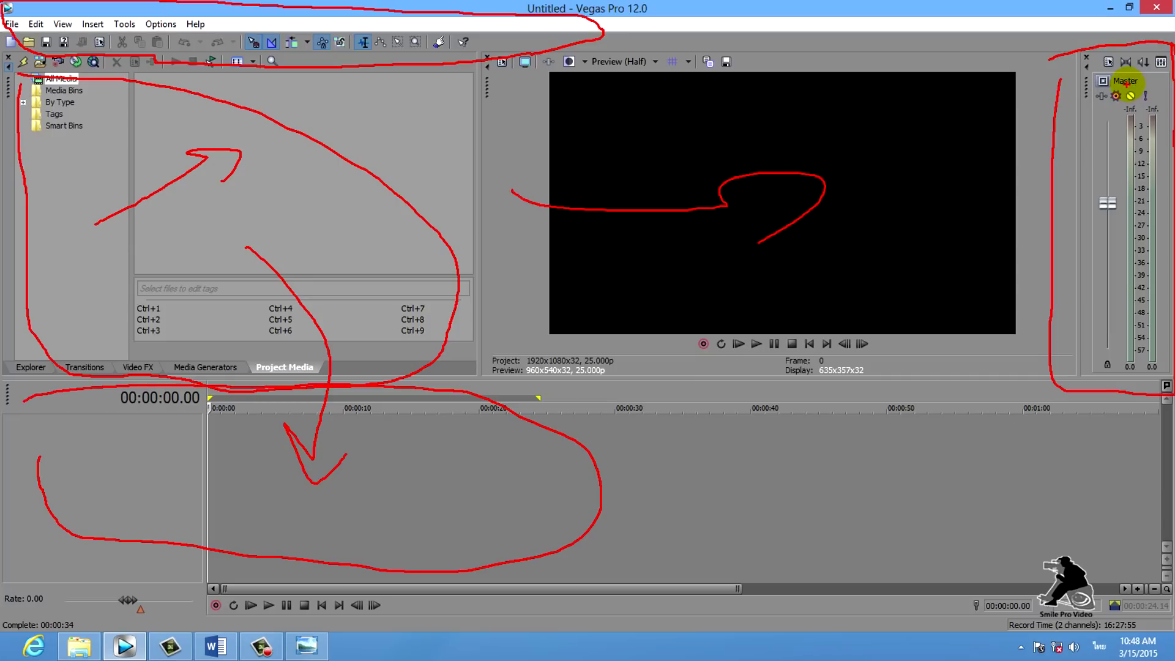
key(Escape)
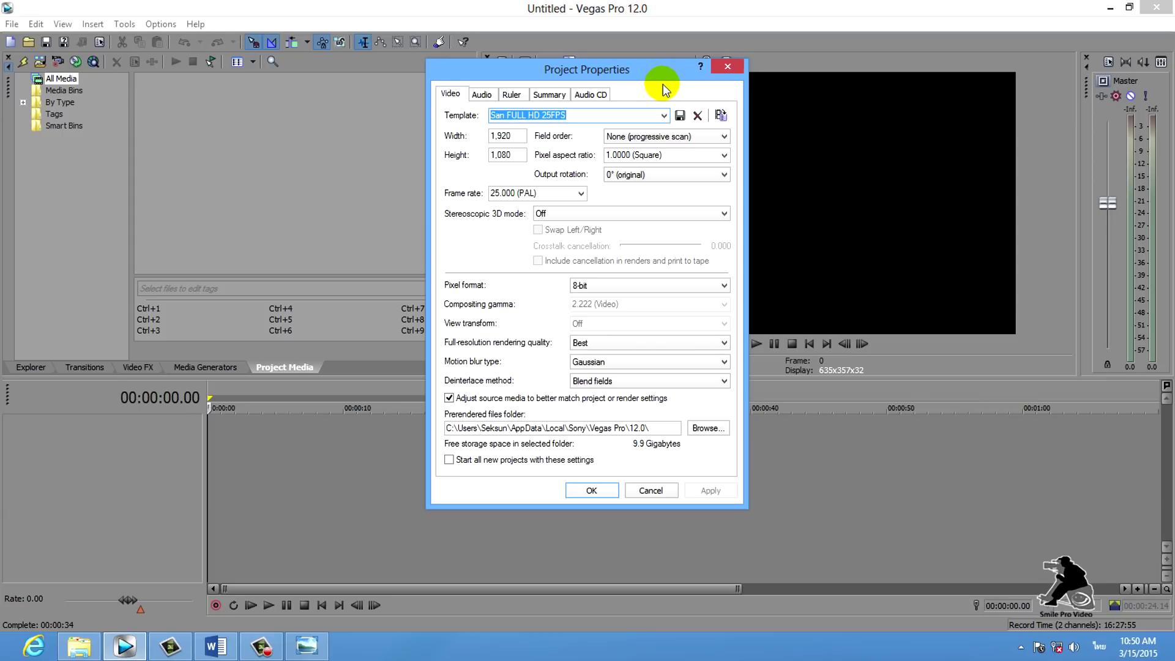
- Match the project's video settings to the media file demo footage 1 in the section 2 folder
click(720, 115)
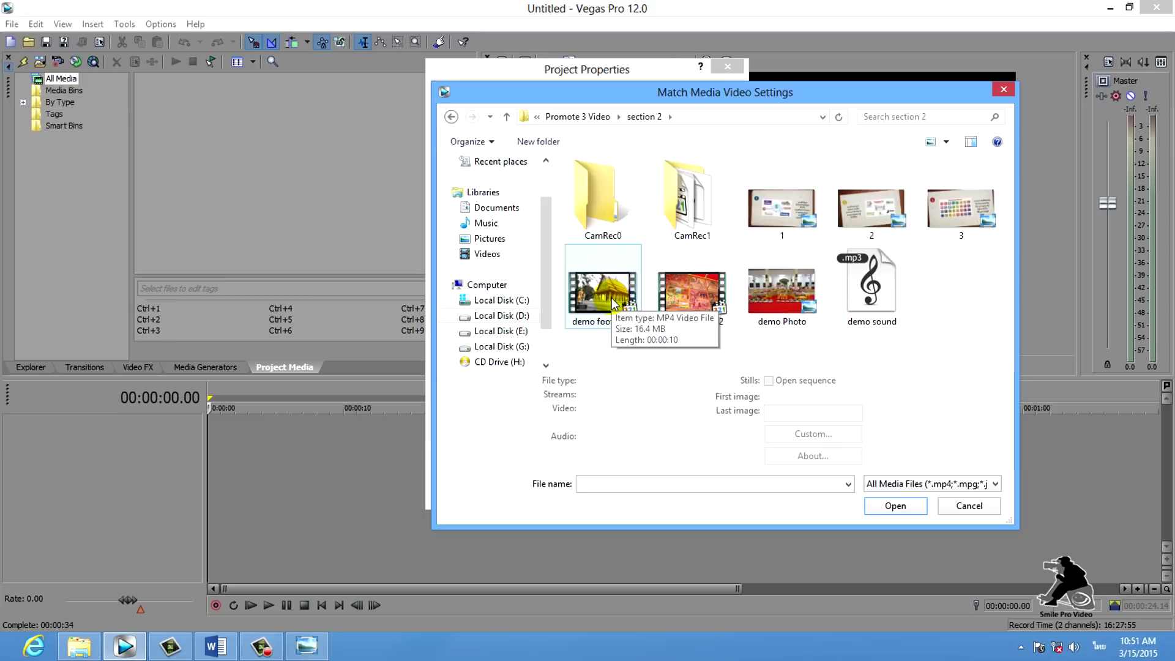
click(612, 300)
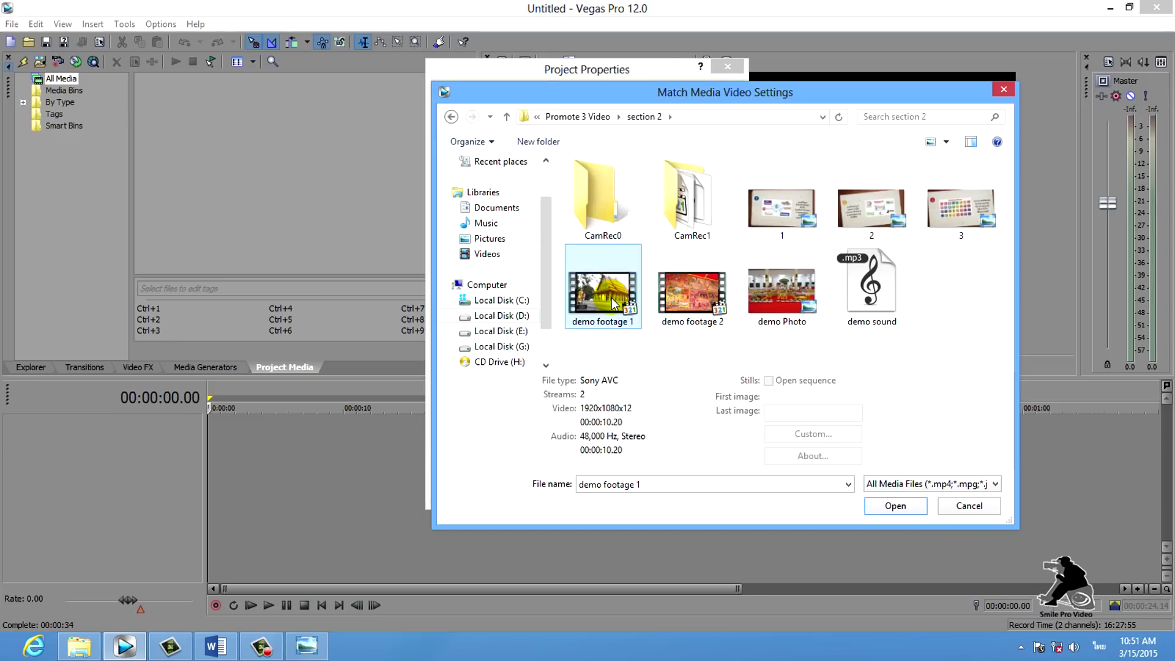
click(893, 510)
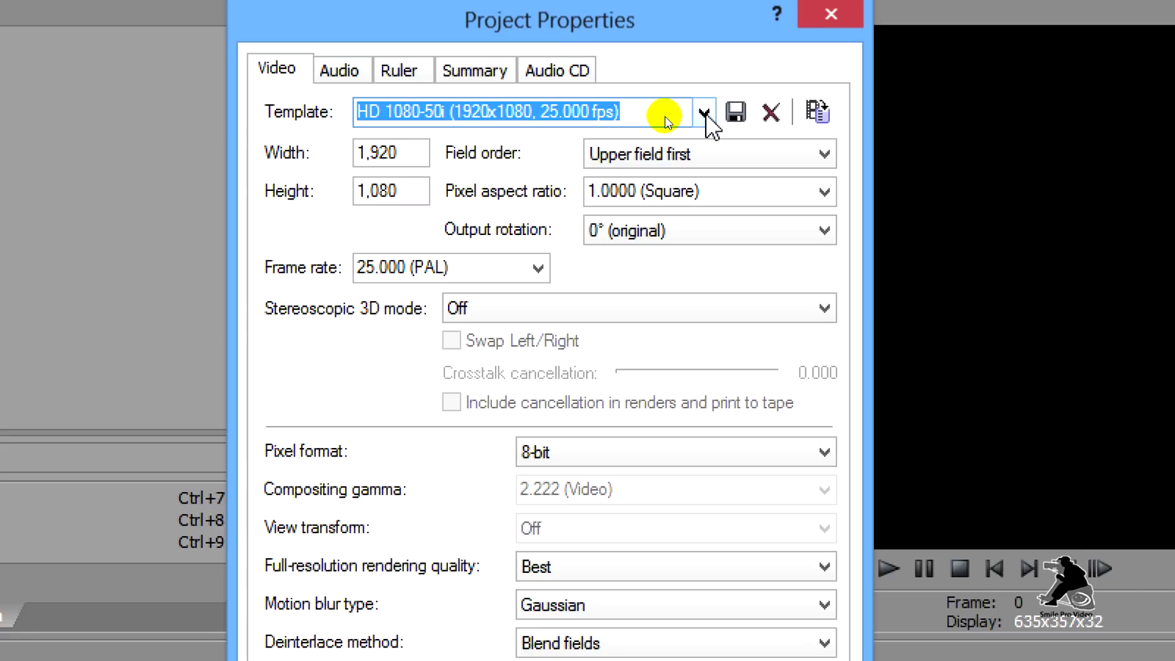
- Choose the HD 1080-50i (1920x1080, 25.000 fps) project template and set the field order to None (progressive scan)
click(706, 113)
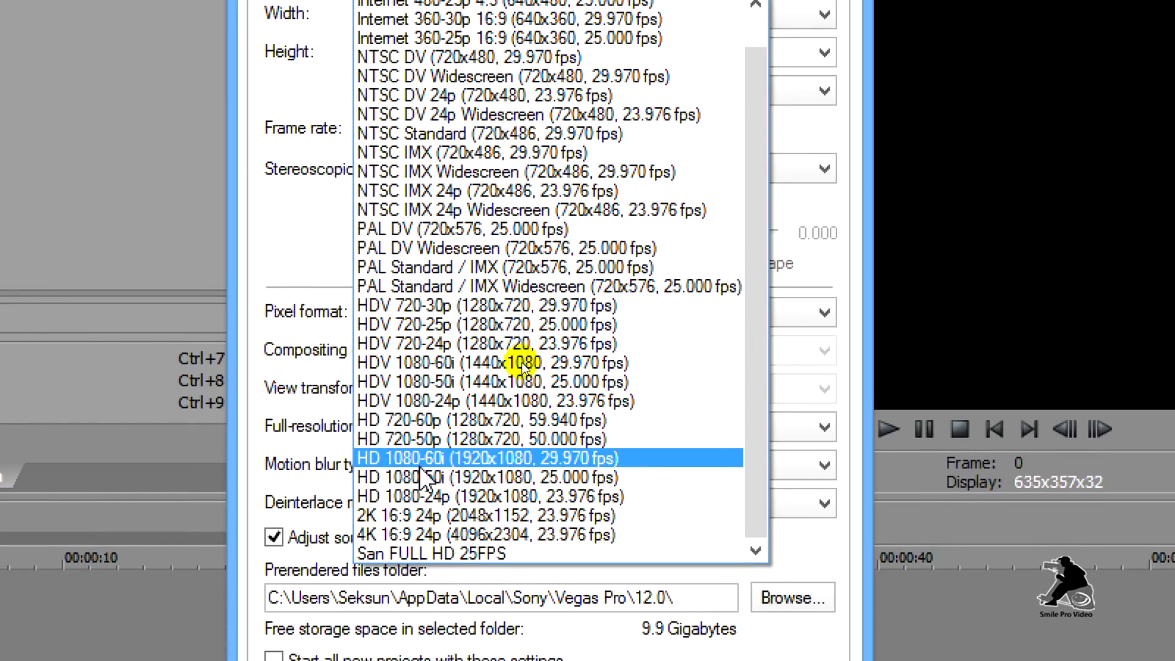
click(484, 482)
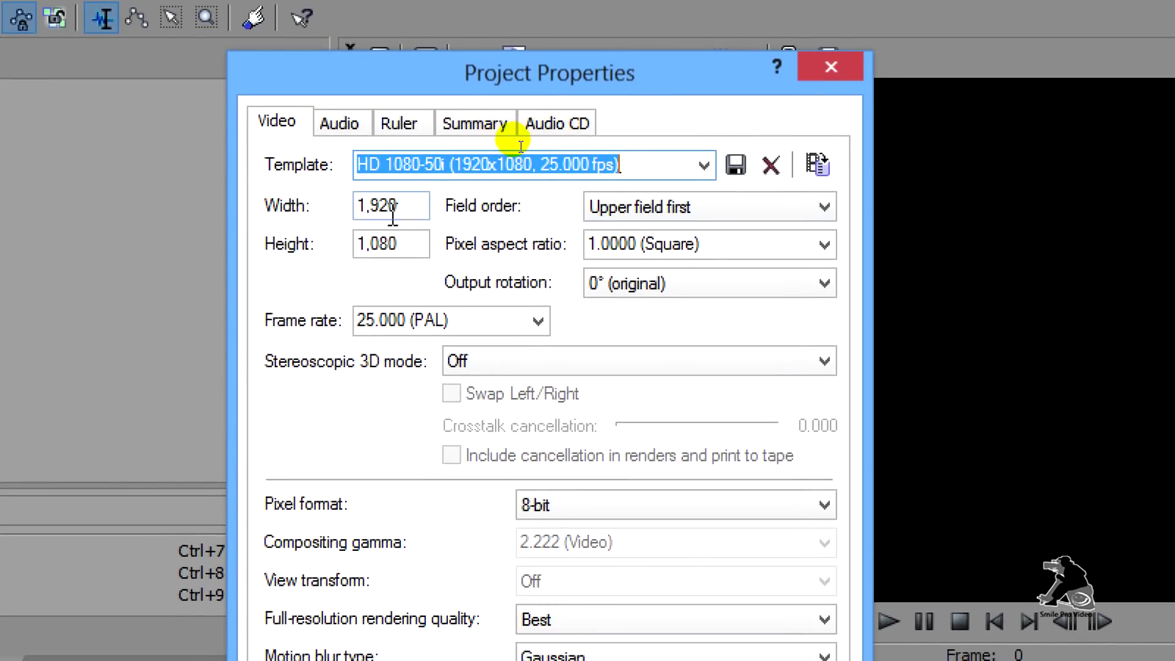
click(821, 208)
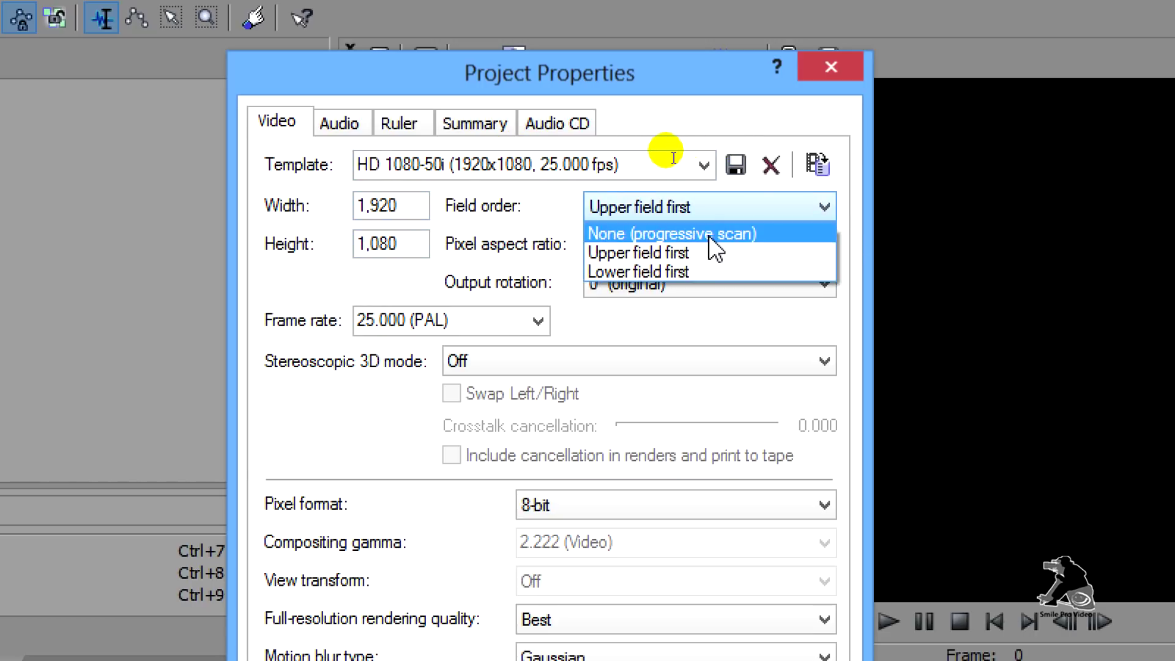
click(708, 234)
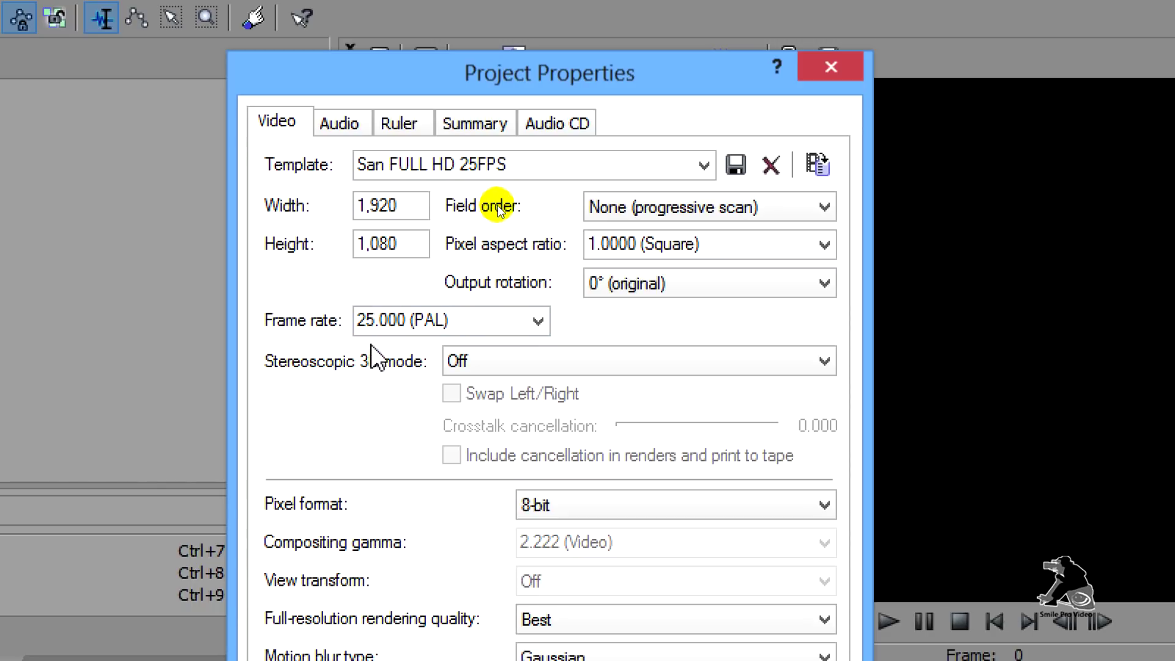
- Check the project's audio properties and enable starting all new projects with these settings
click(336, 126)
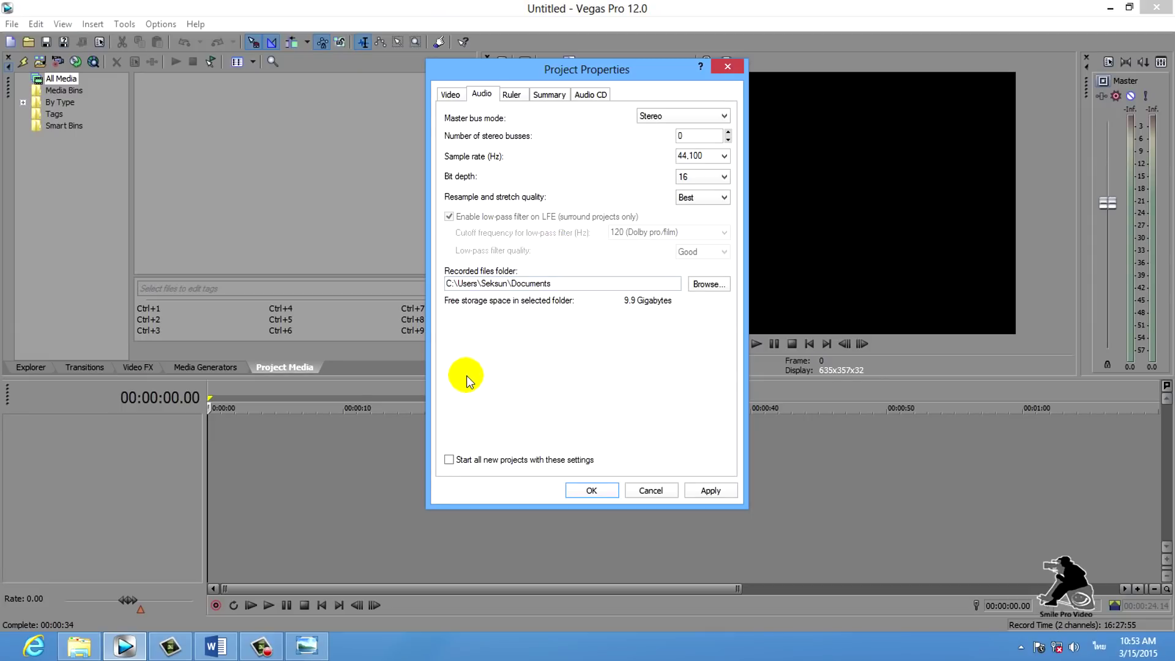
click(458, 98)
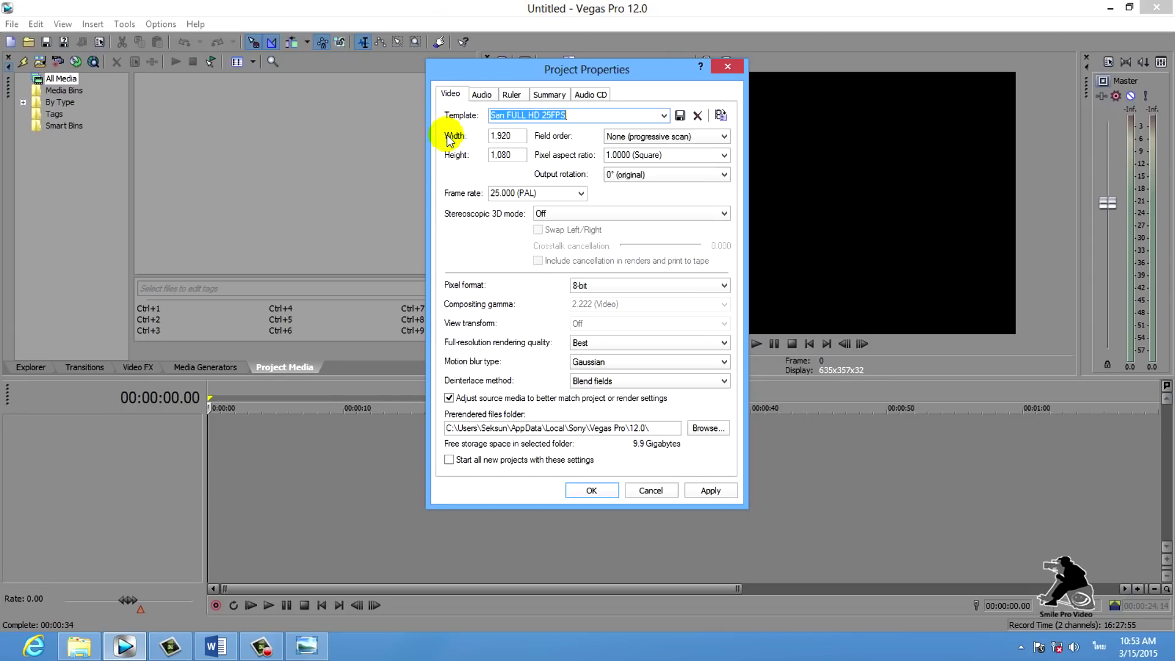
click(450, 461)
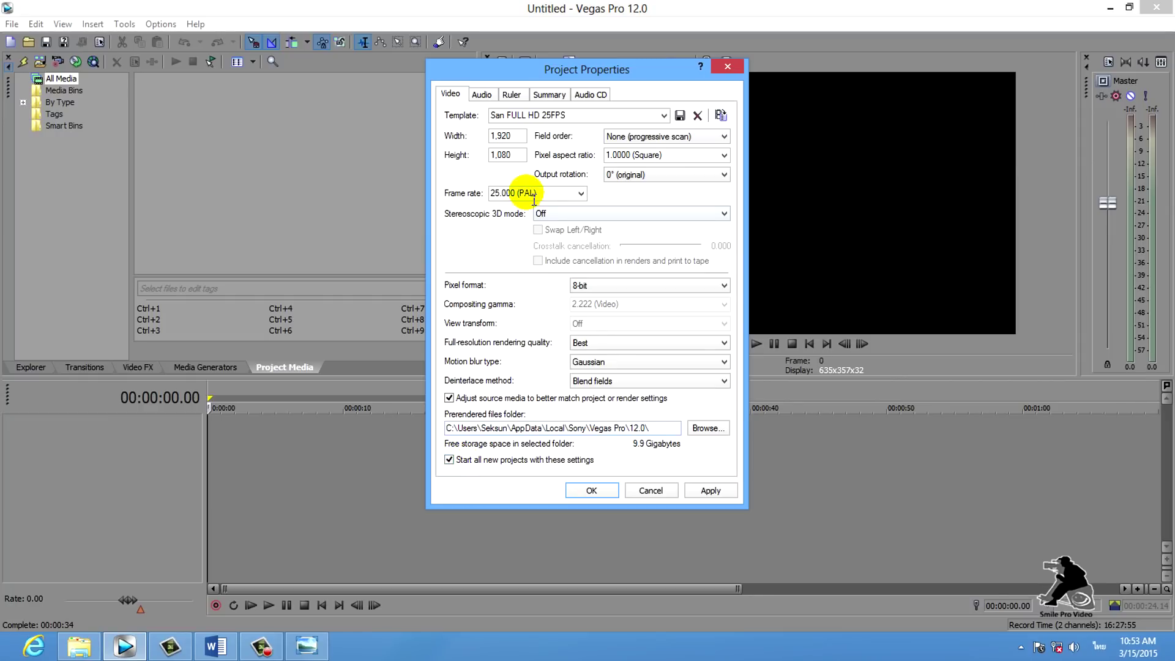
click(481, 95)
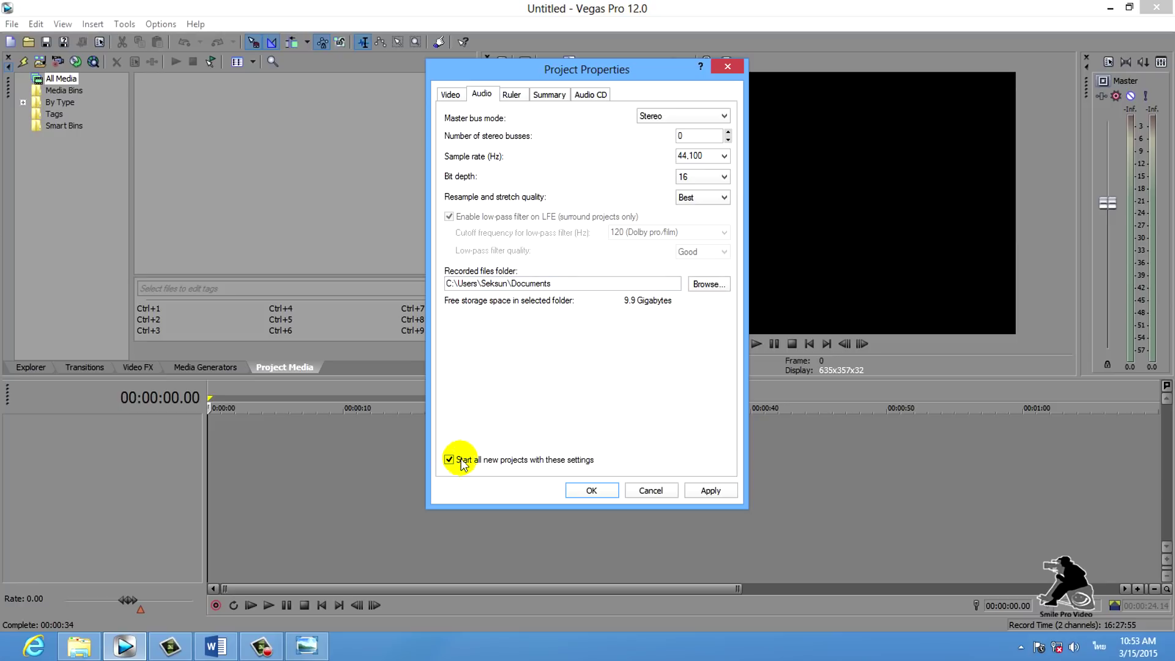
click(451, 95)
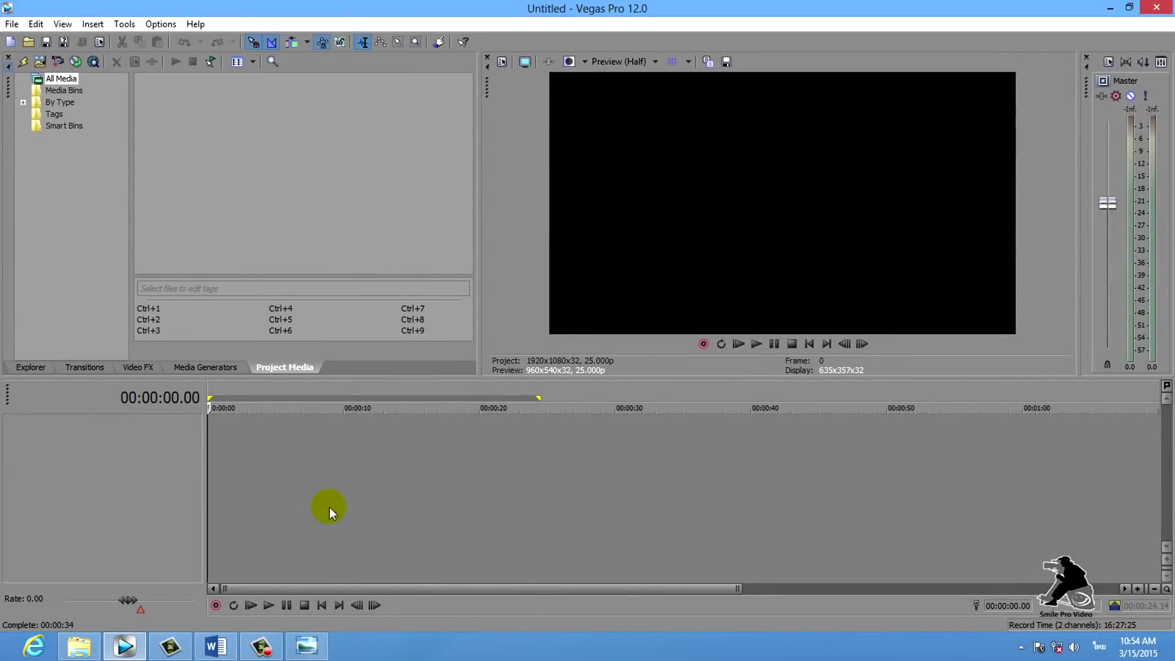
- Import demo footage 1, demo Photo and demo sound from the section 2 folder in File Explorer into the project media
click(98, 641)
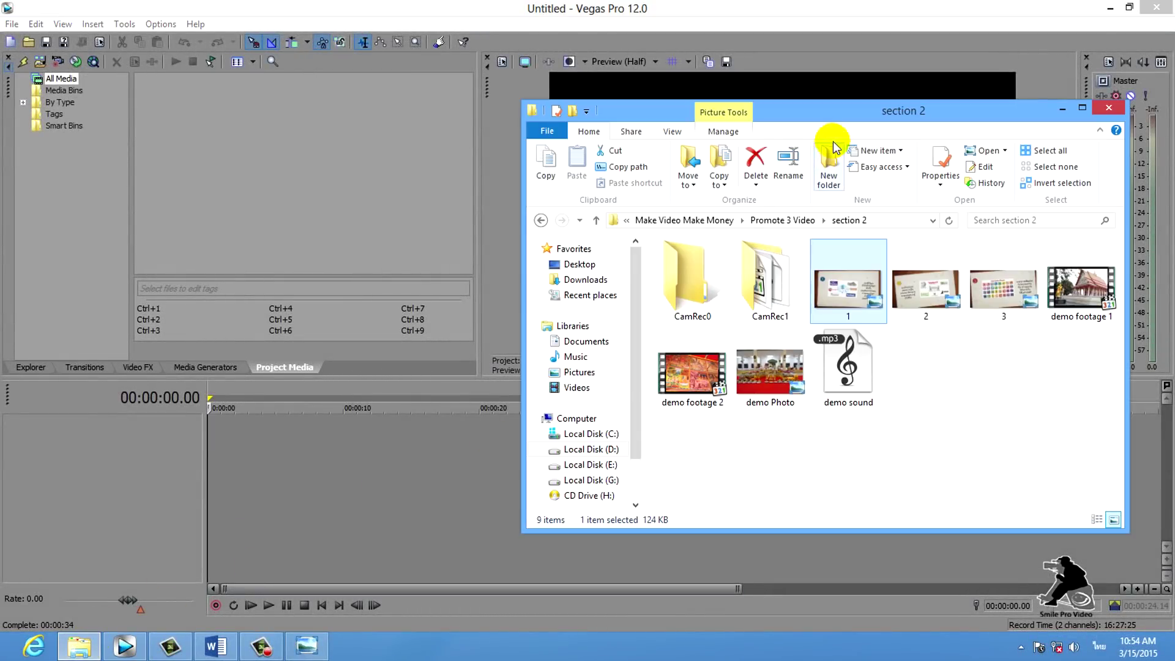
drag(854, 119, 660, 65)
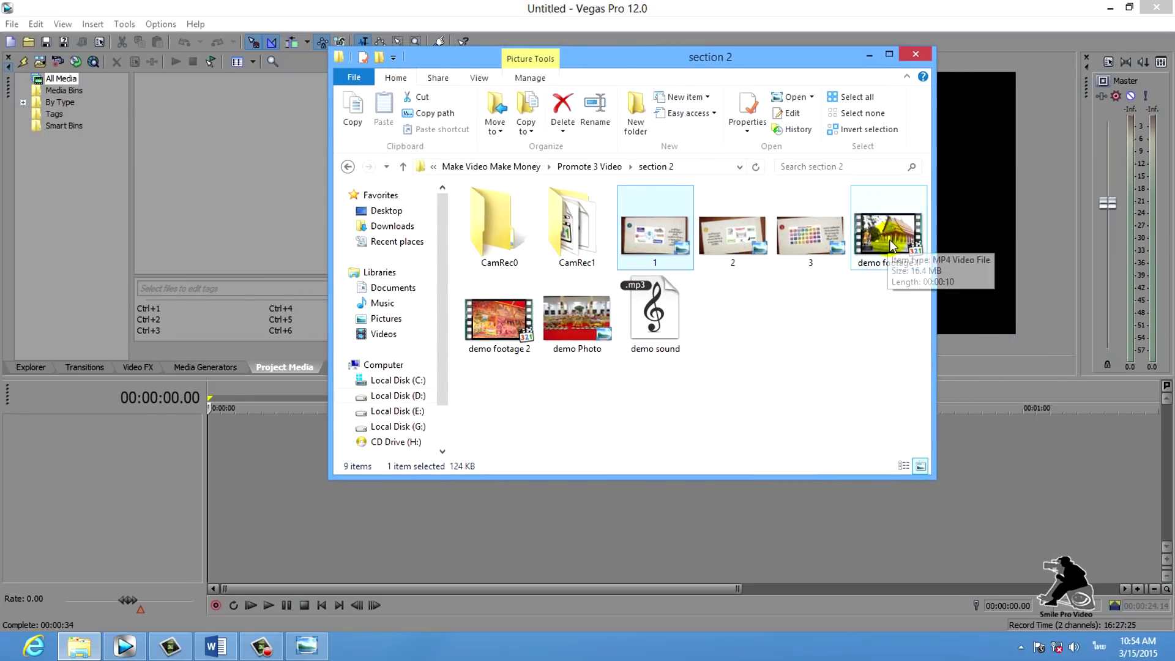
click(861, 251)
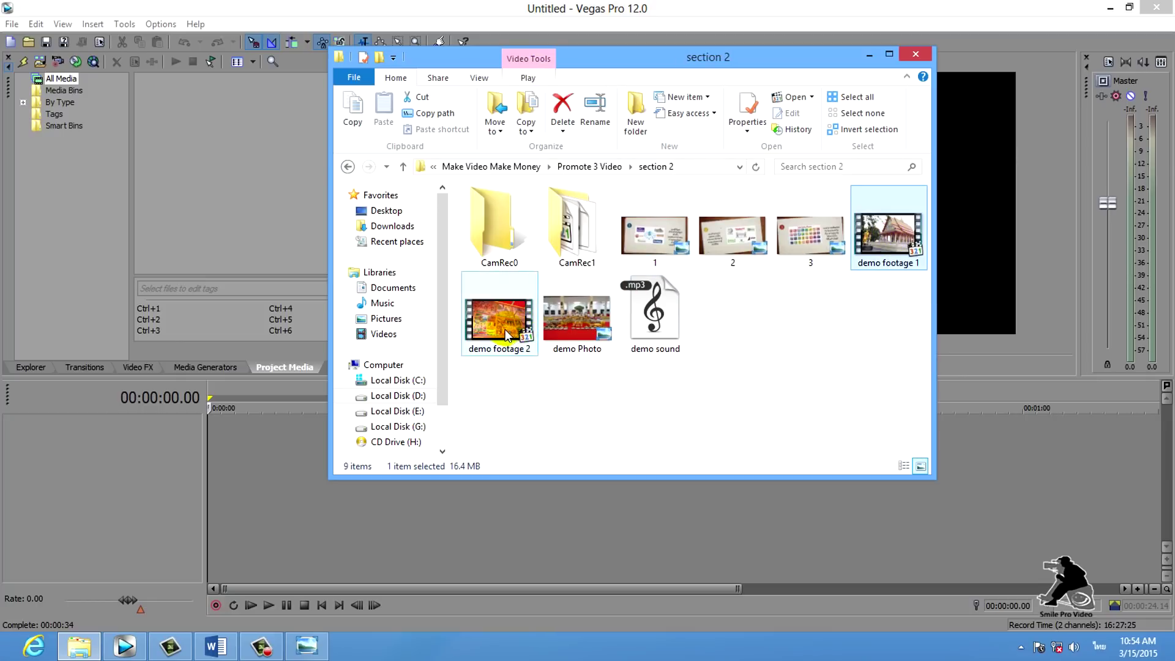
ctrl+click(581, 339)
ctrl+click(662, 323)
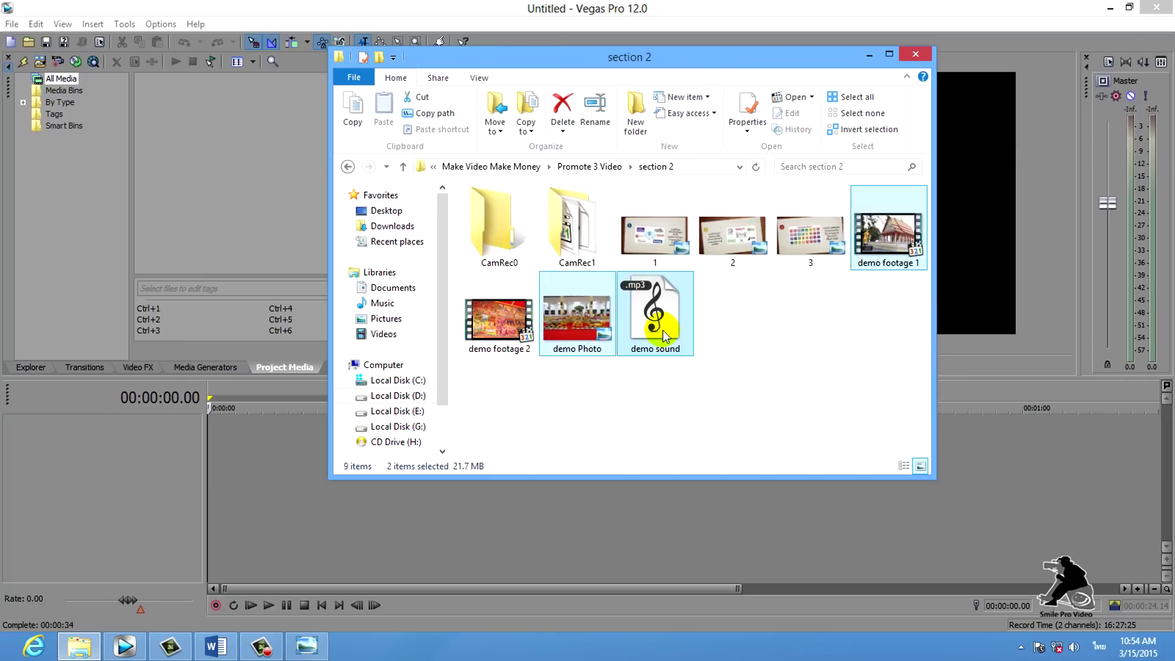
drag(574, 318, 229, 231)
click(229, 205)
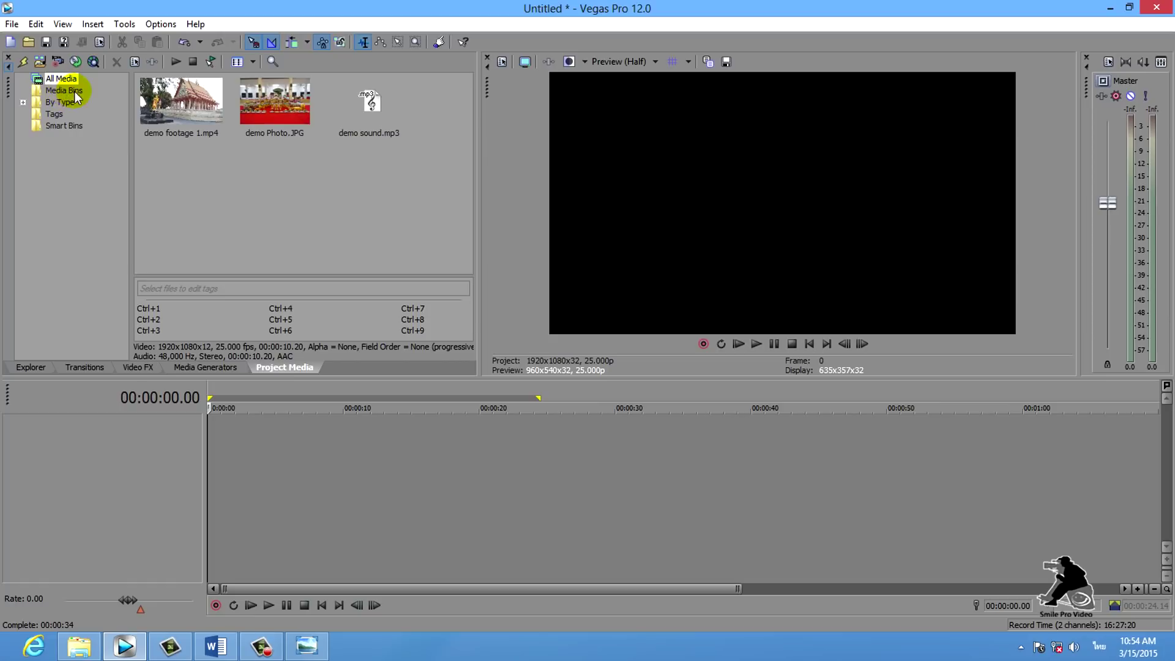
- Examine the imported project media sorted by type, going through the Video, Audio and Stills categories
click(23, 102)
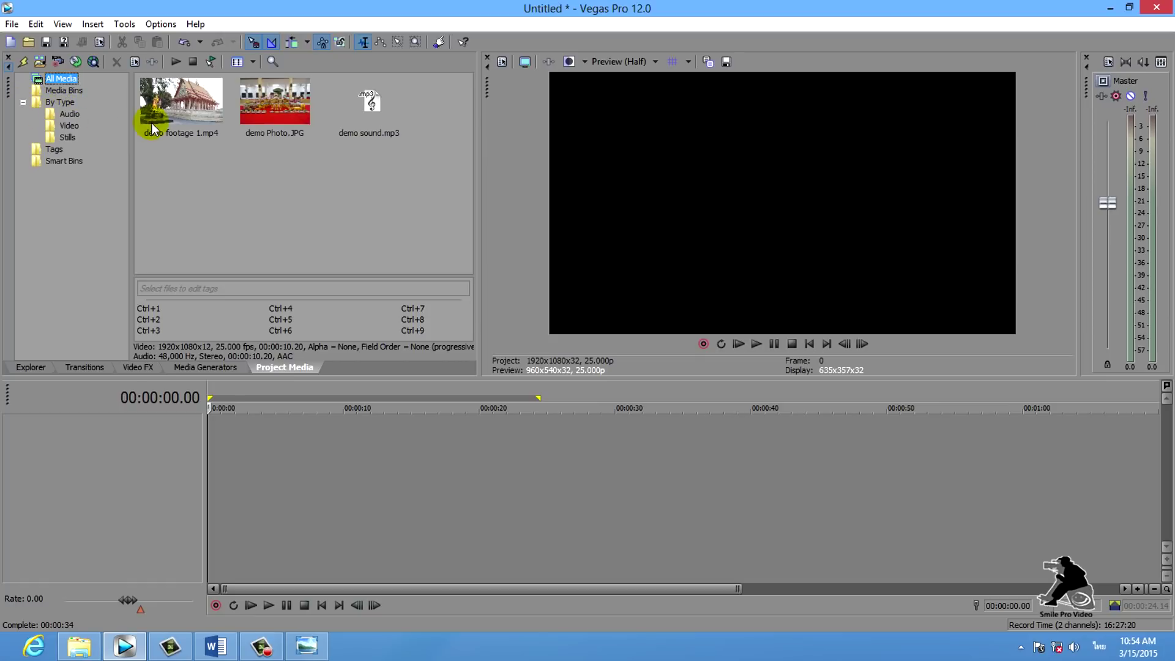
click(69, 126)
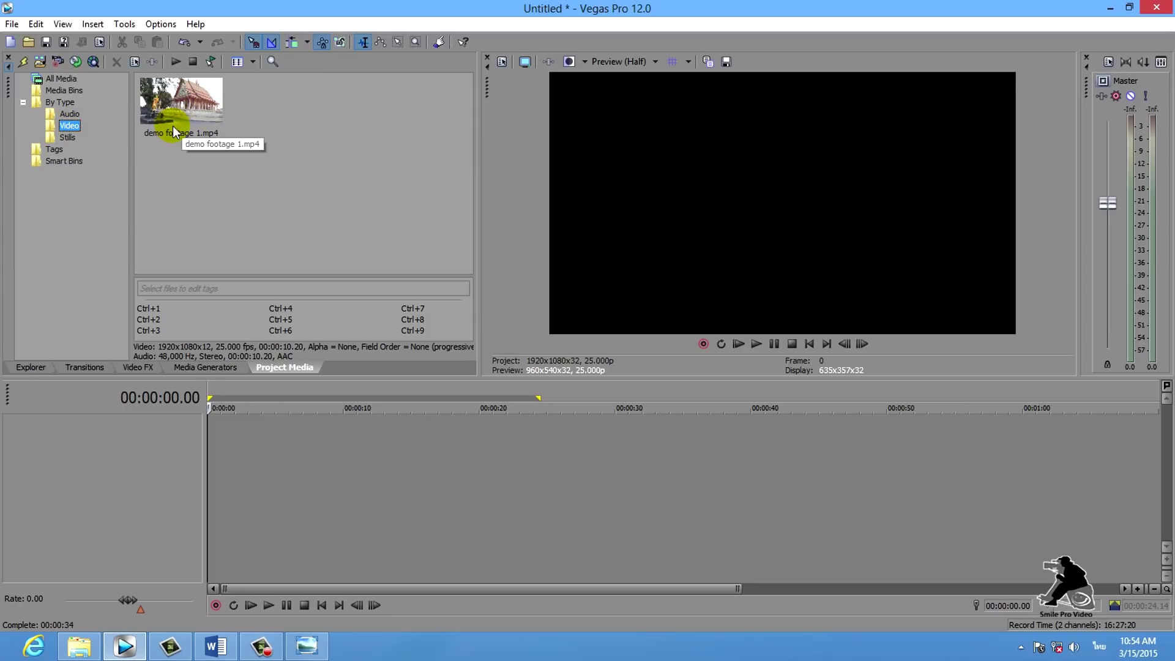
click(72, 113)
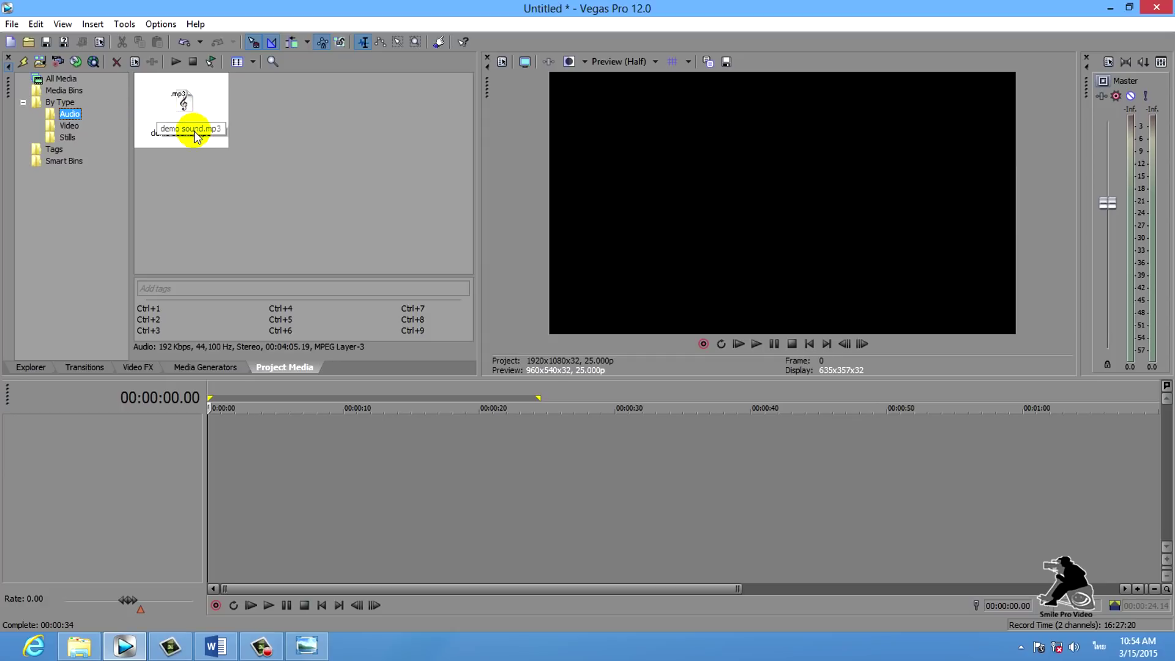
click(68, 137)
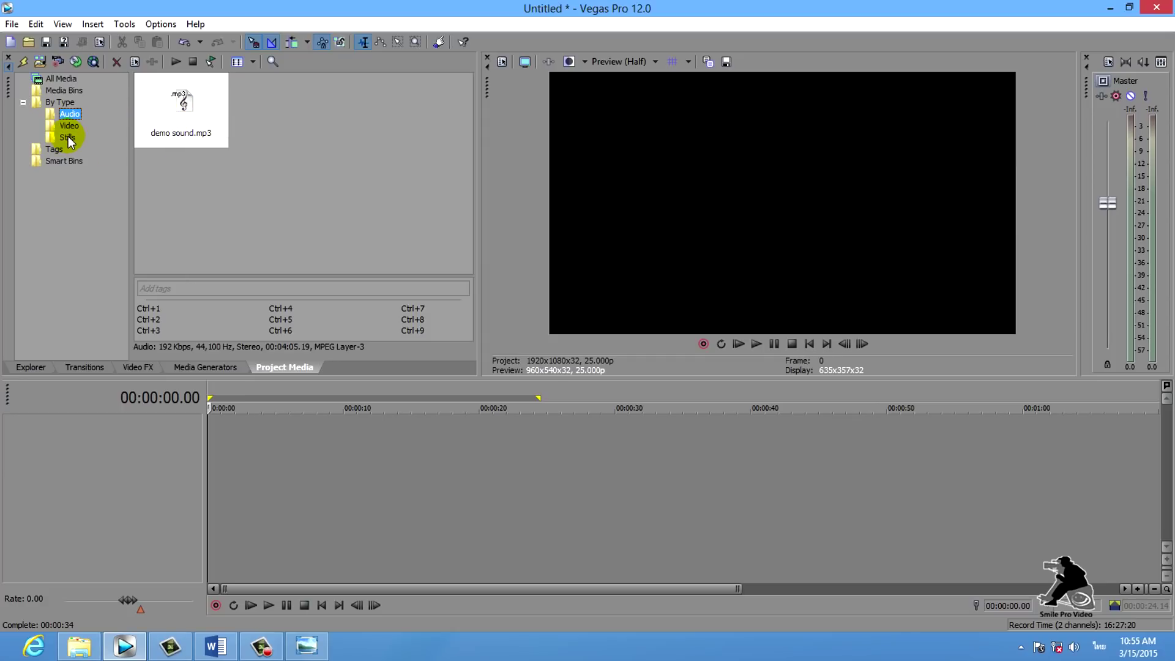
click(178, 108)
click(252, 171)
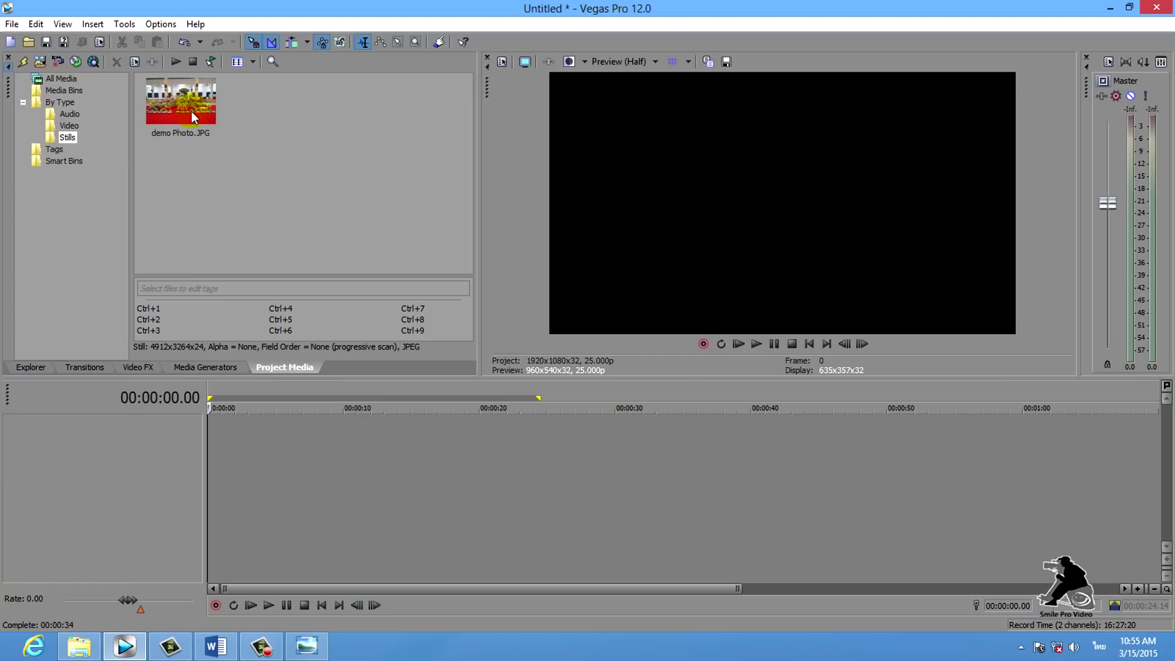
click(65, 126)
click(65, 113)
click(68, 126)
click(68, 137)
click(71, 114)
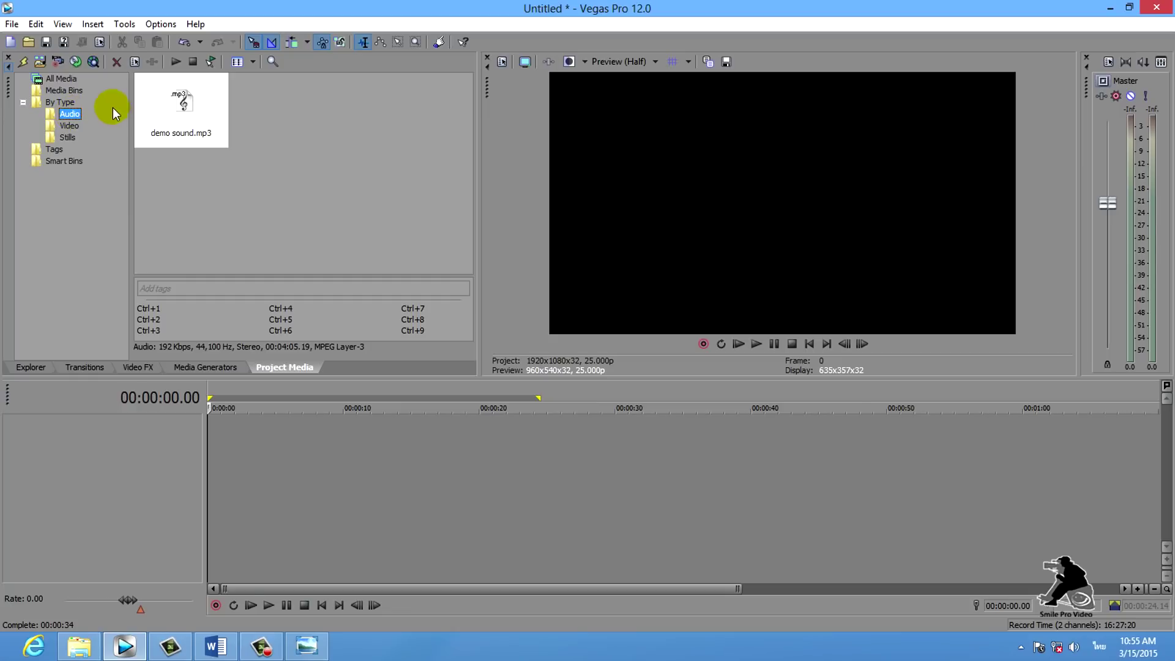
click(68, 141)
- Place demo footage 1.mp4 from the Video category at the very start of the empty timeline
click(68, 126)
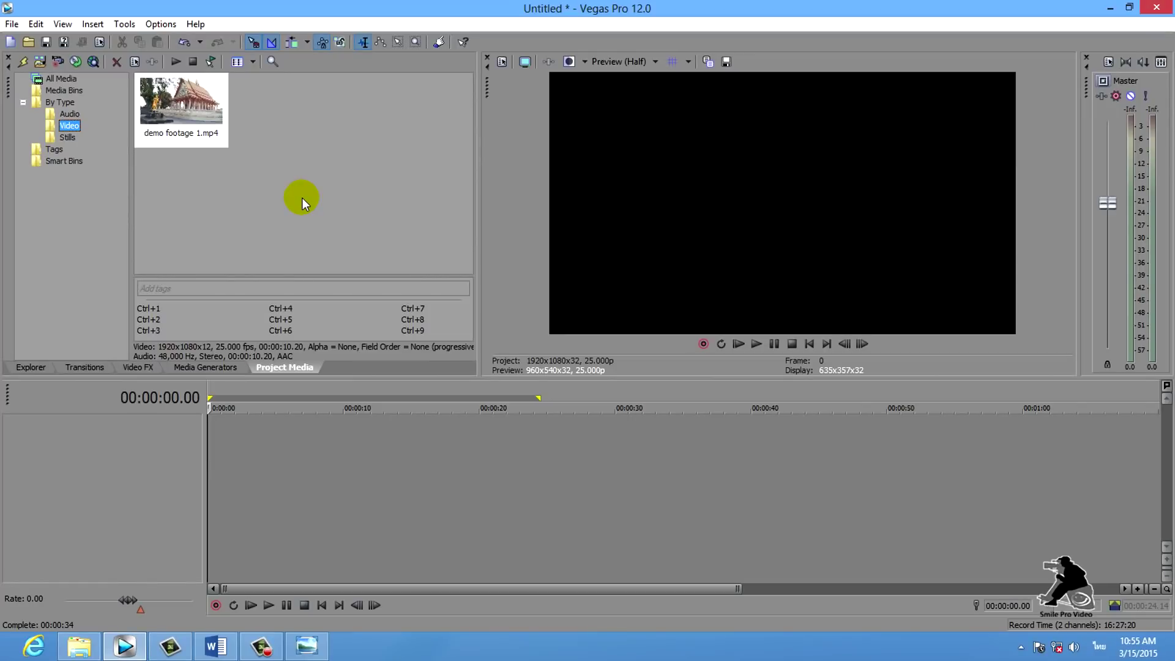
drag(185, 109, 282, 409)
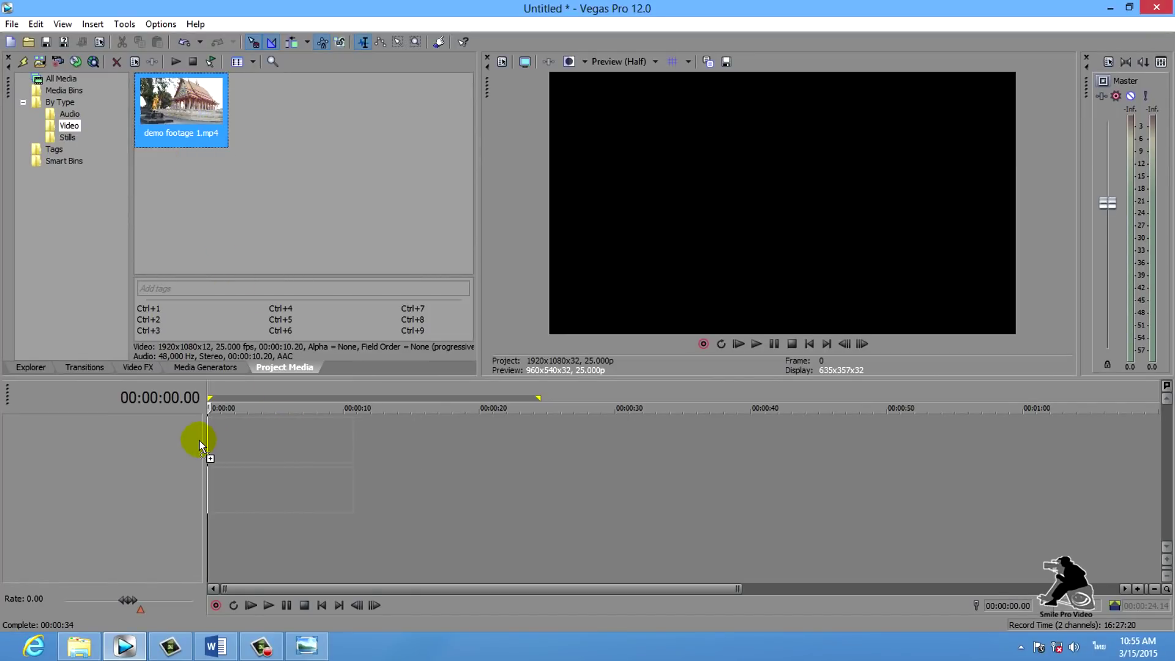
drag(200, 445, 202, 444)
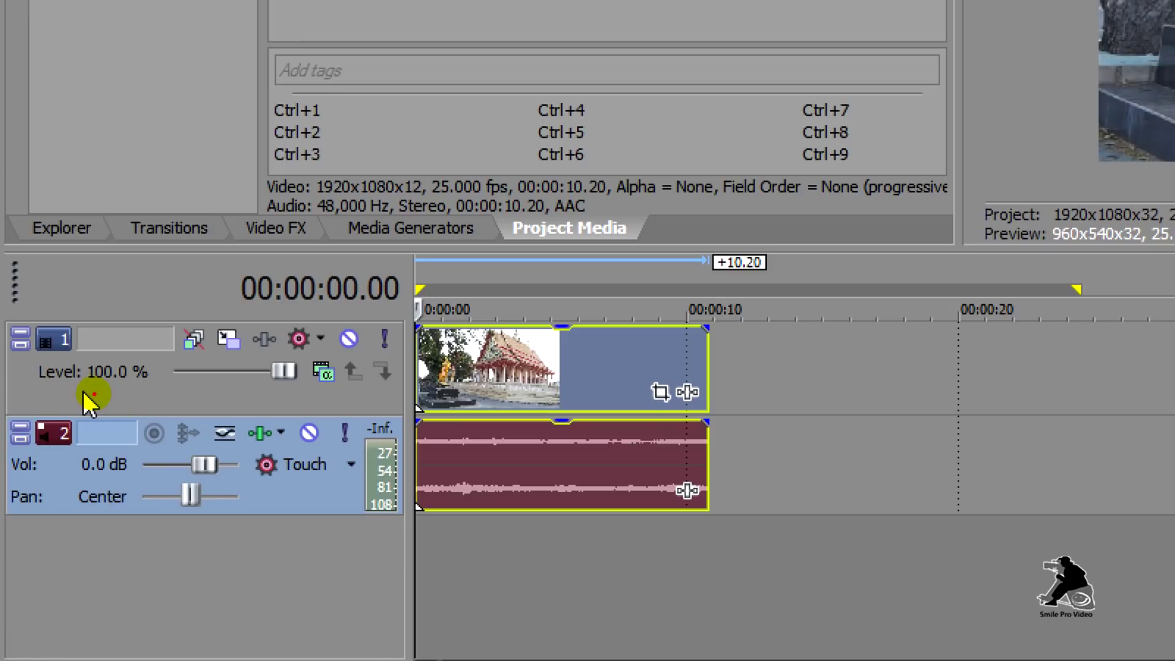
drag(88, 399, 192, 400)
drag(111, 513, 286, 531)
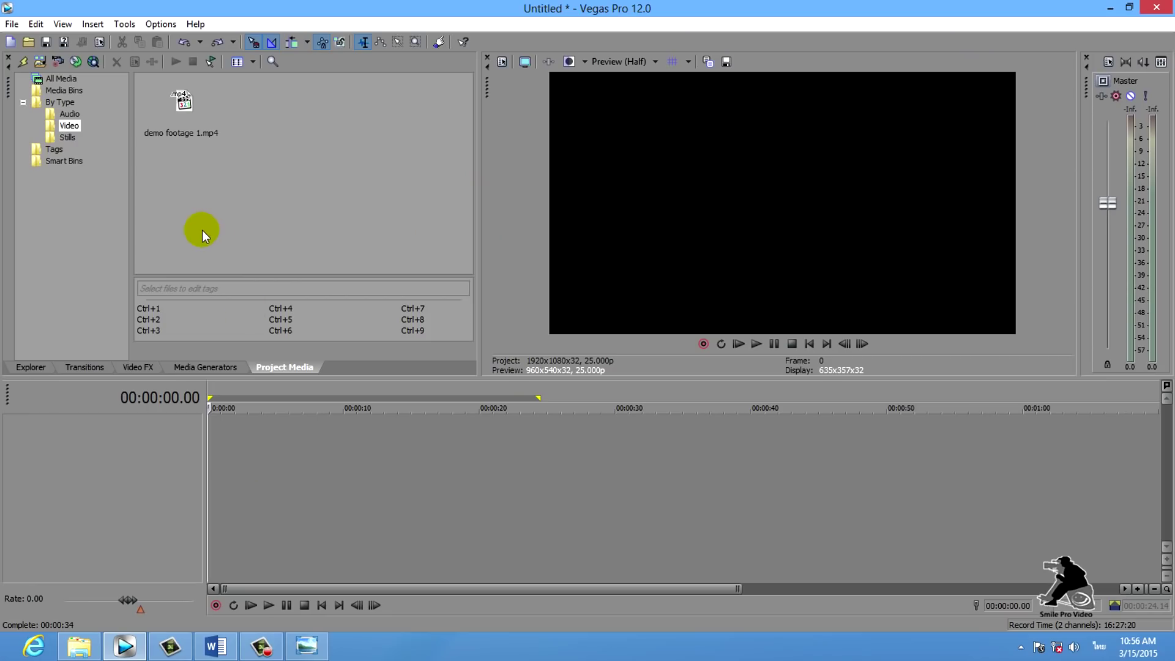
- Place demo Photo.JPG from the Stills category at the start of the timeline and insert an audio track below it
click(65, 138)
drag(192, 99, 141, 465)
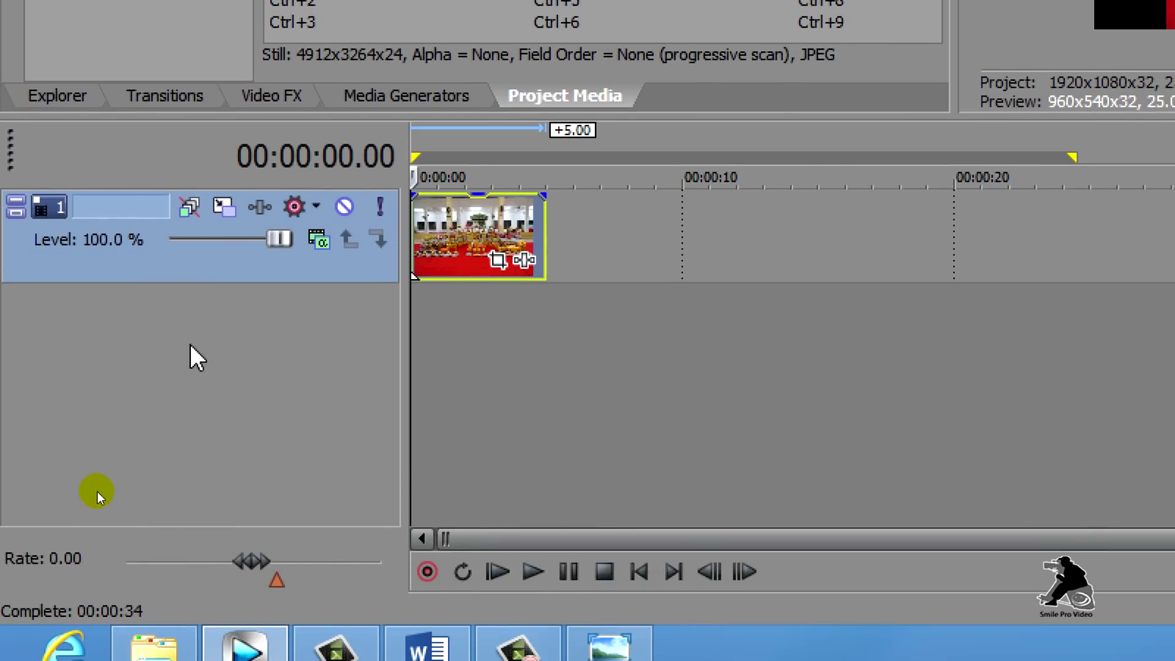
right_click(190, 344)
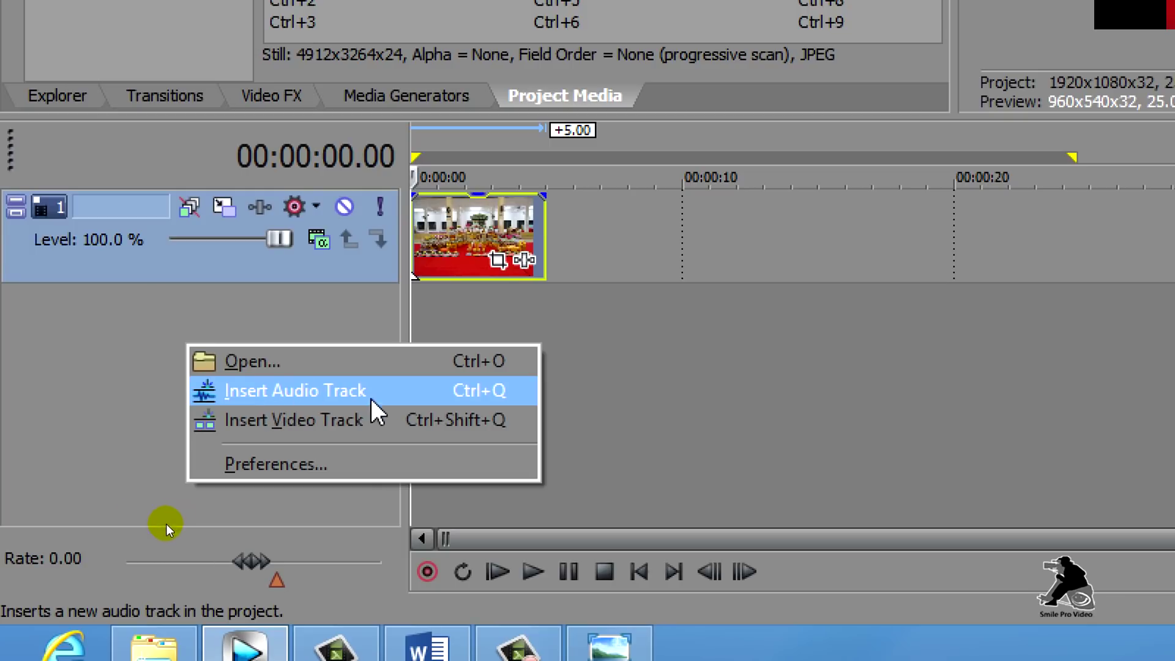
click(328, 392)
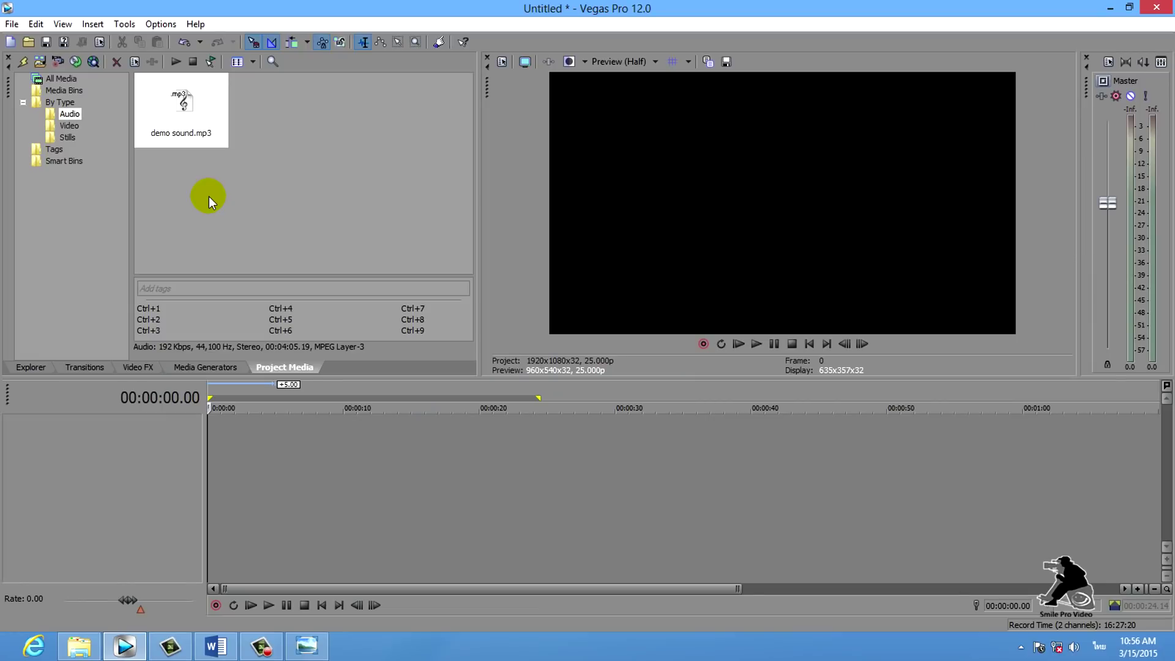
- Place demo sound.mp3 from the Audio category at the very start of the empty timeline
drag(185, 101, 205, 438)
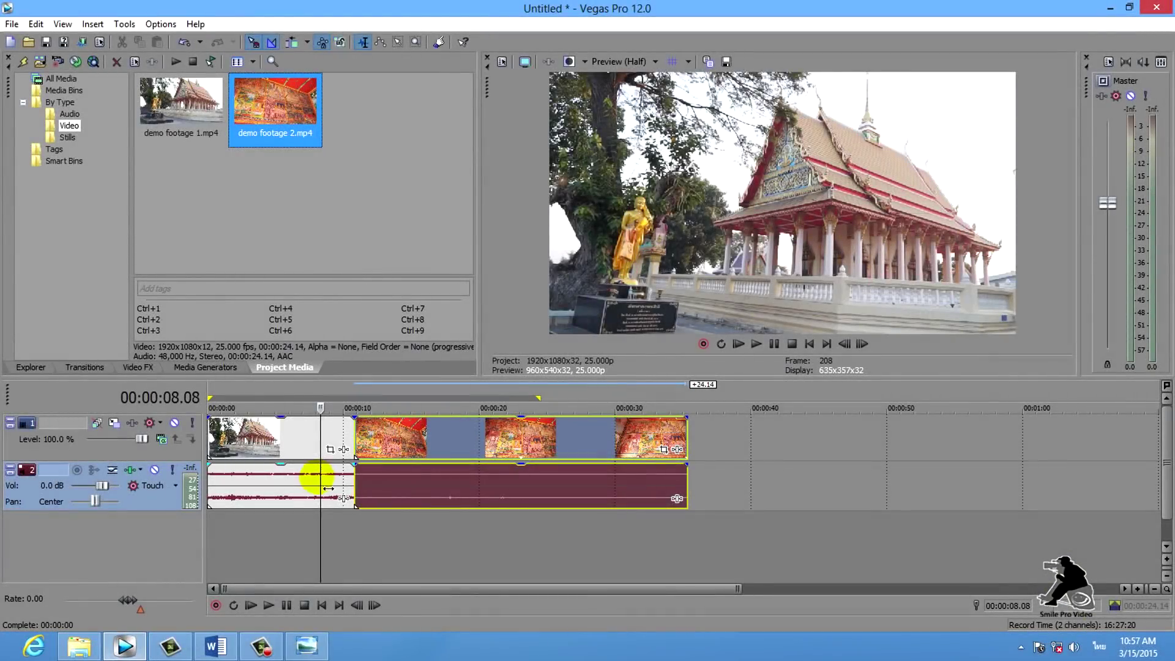
- Split the demo footage 1 clip, with its audio, at 00:00:02.01 on the timeline
click(237, 442)
scroll(235, 438, up, 3)
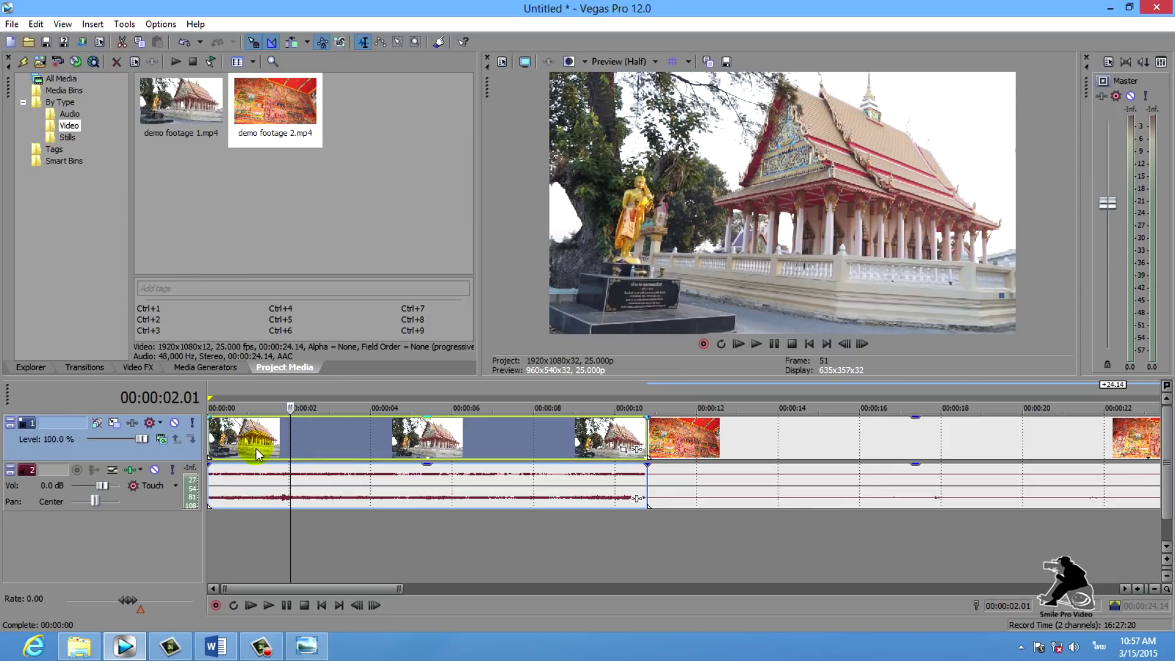
mouse_move(329, 296)
mouse_down()
mouse_move(285, 286)
mouse_move(330, 333)
mouse_move(272, 336)
mouse_up()
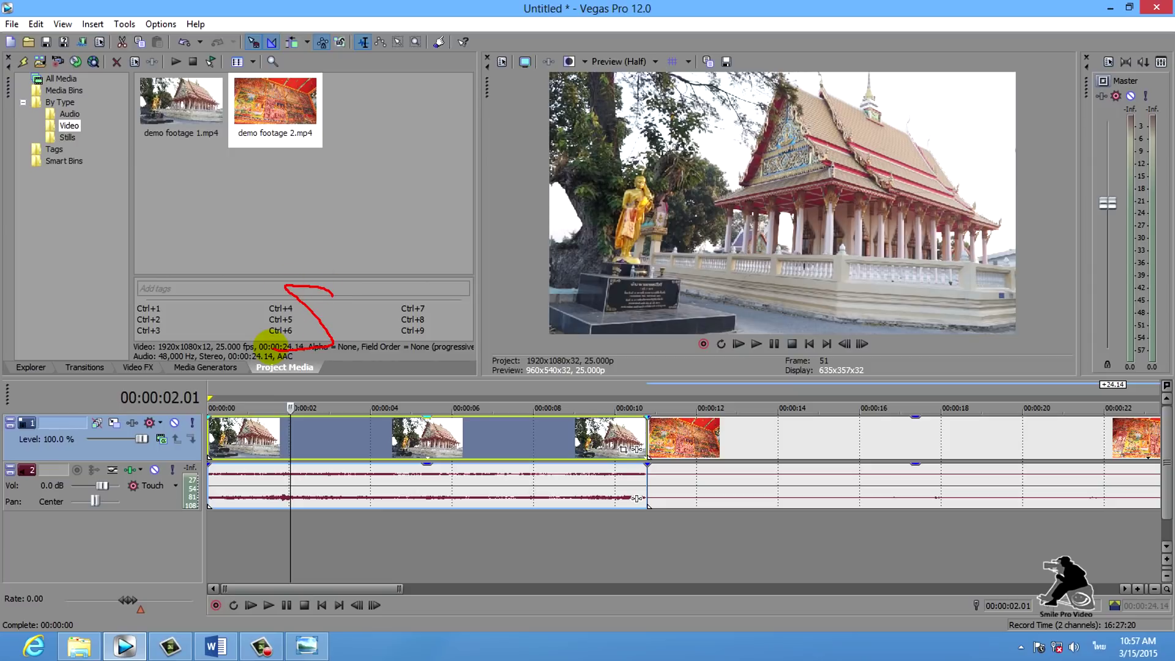
key(s)
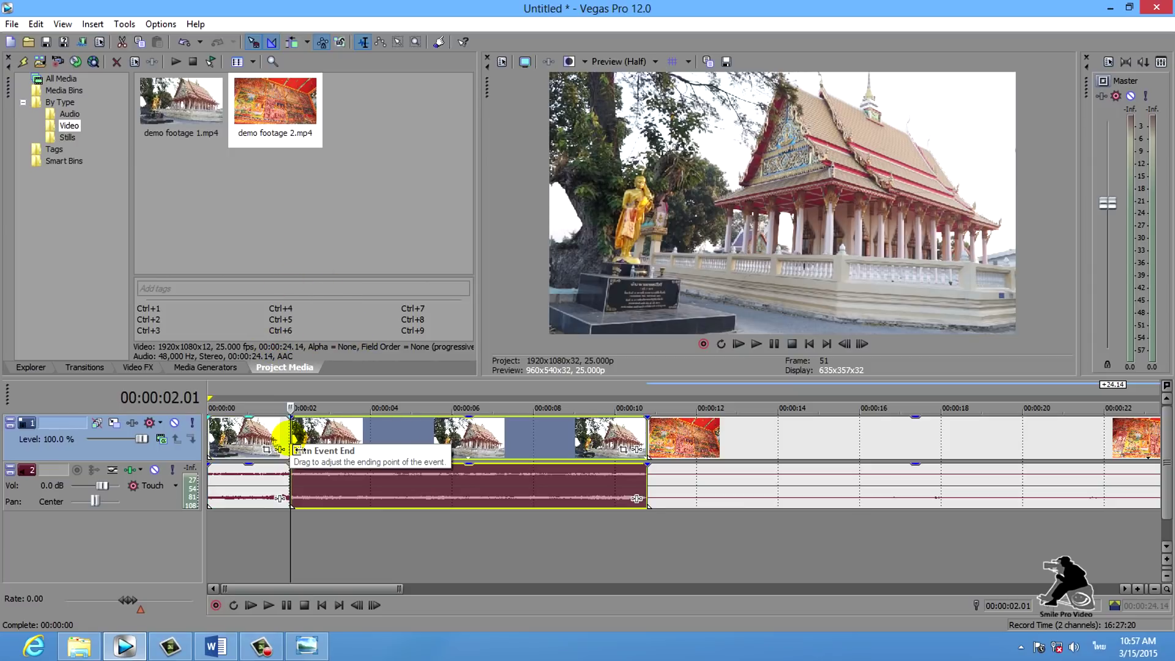
click(295, 438)
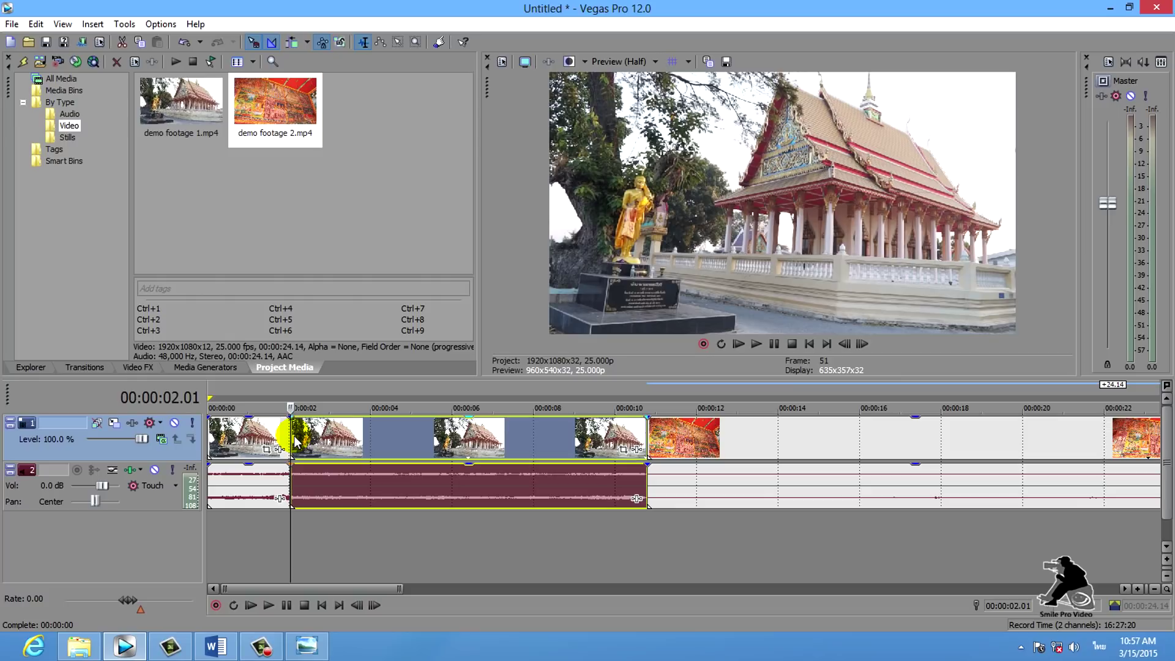
- Delete the first piece of the split demo footage 1, and undo both the deletion and the split
click(250, 443)
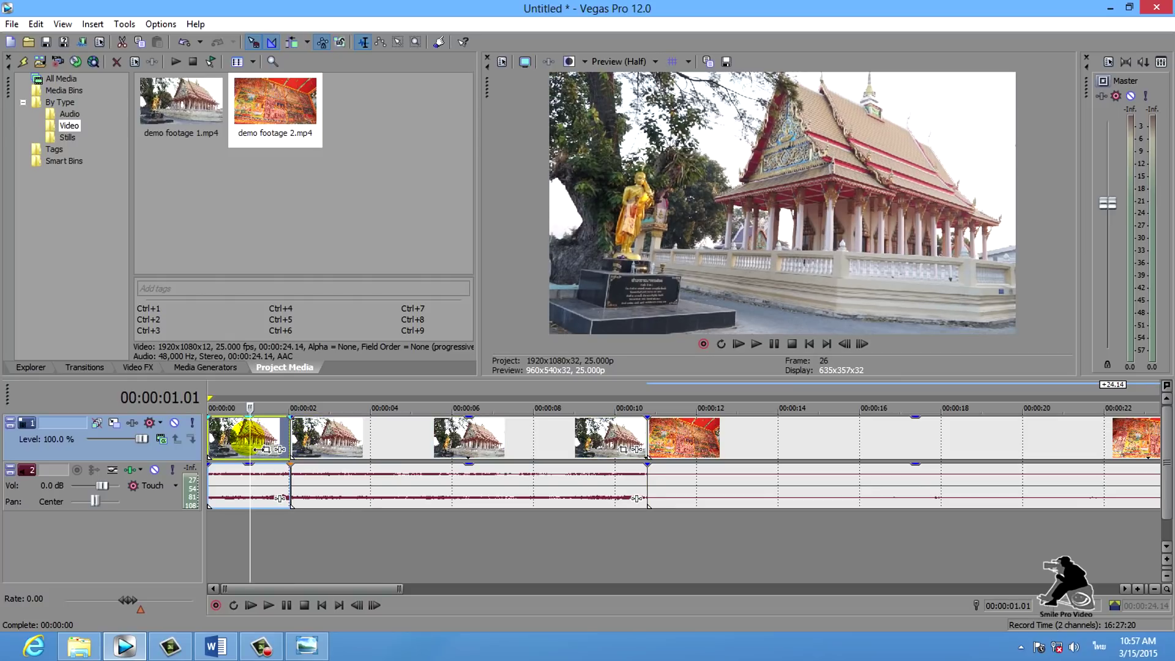
key(Delete)
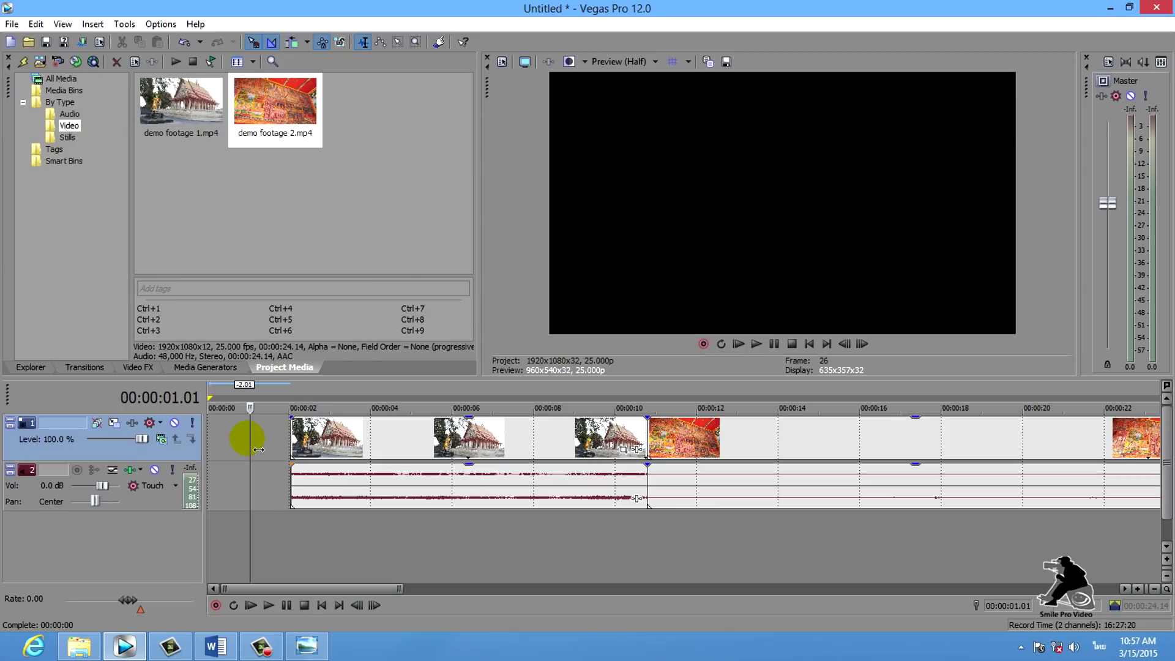
key(ctrl+z)
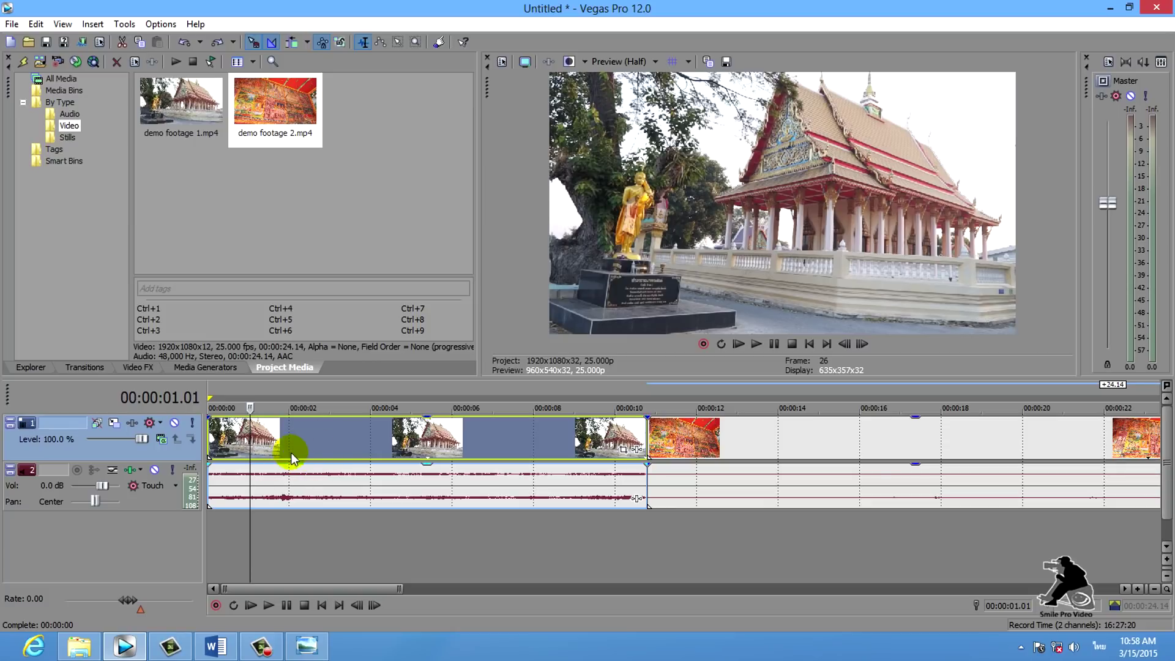
- Trim the beginning of demo footage 1 to 00:00:01.16 and move the shortened clip back to the timeline start
click(273, 431)
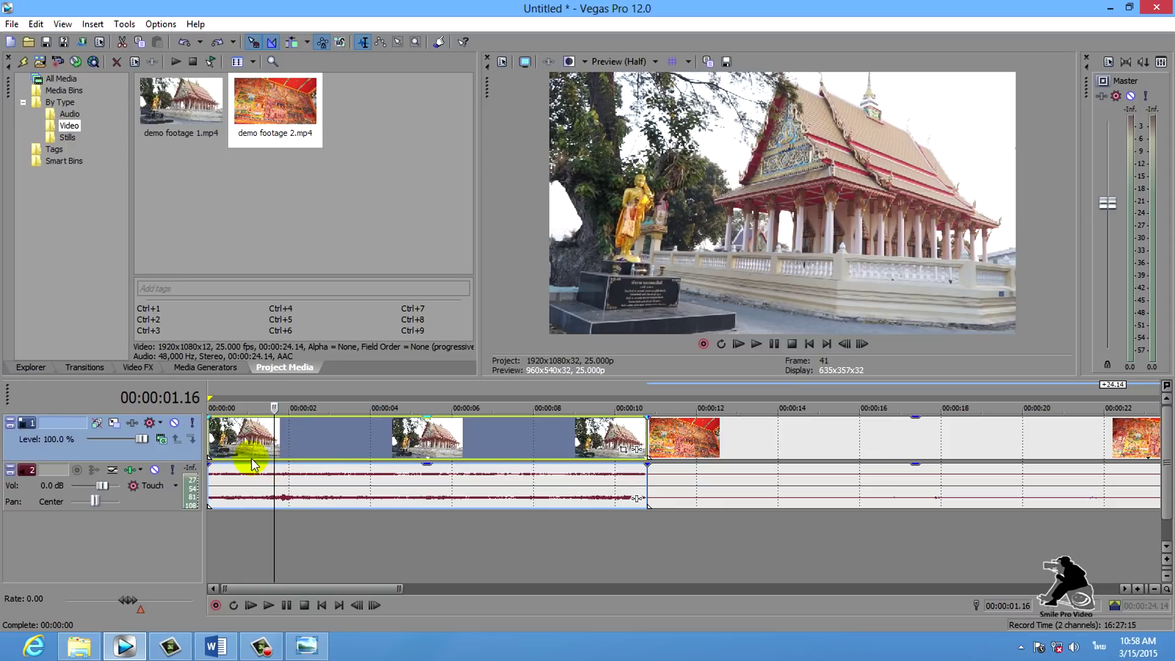
drag(210, 450, 274, 449)
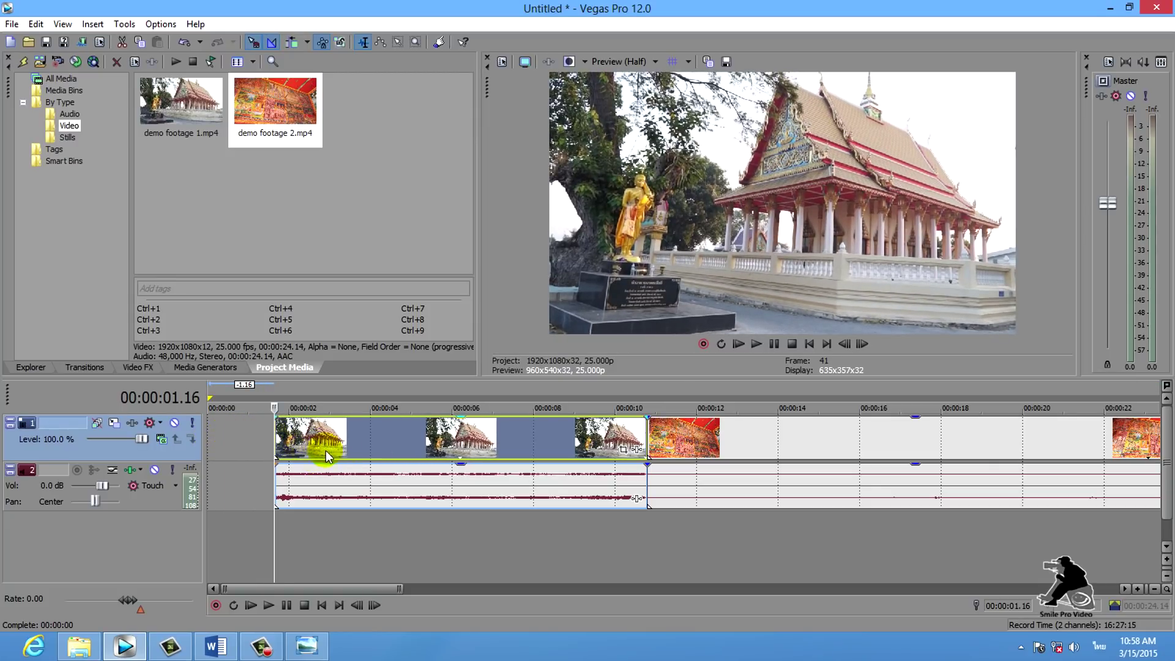
drag(358, 443, 248, 449)
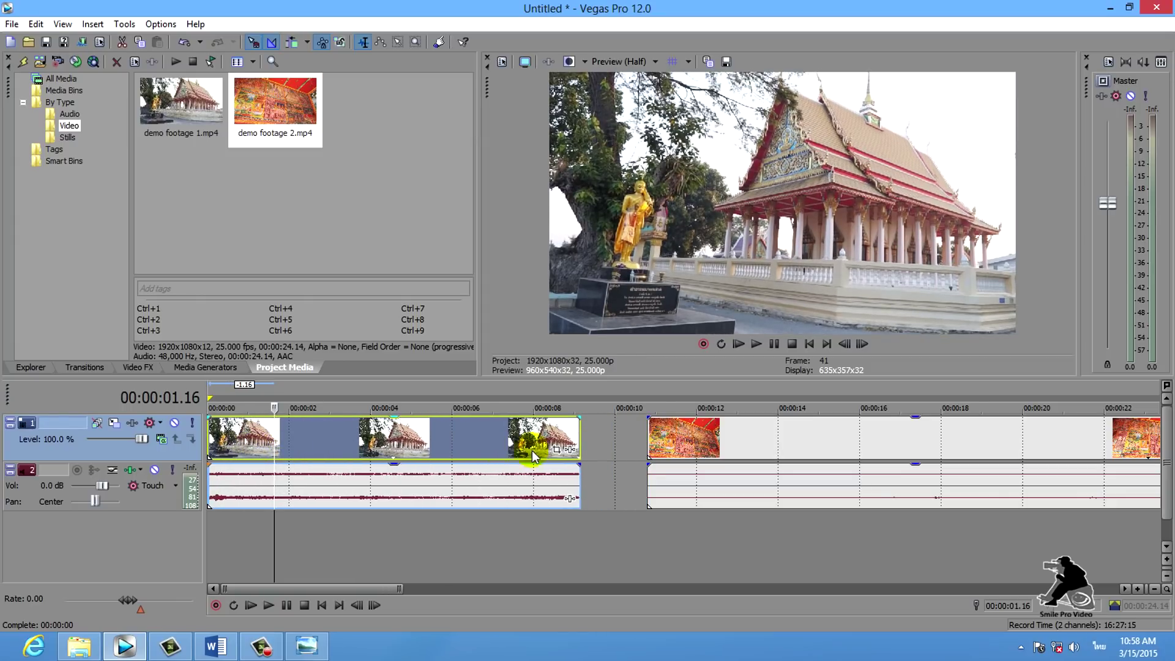
- Trim the end of demo footage 1 to 00:00:03.11 and move demo footage 2 directly against it
click(347, 431)
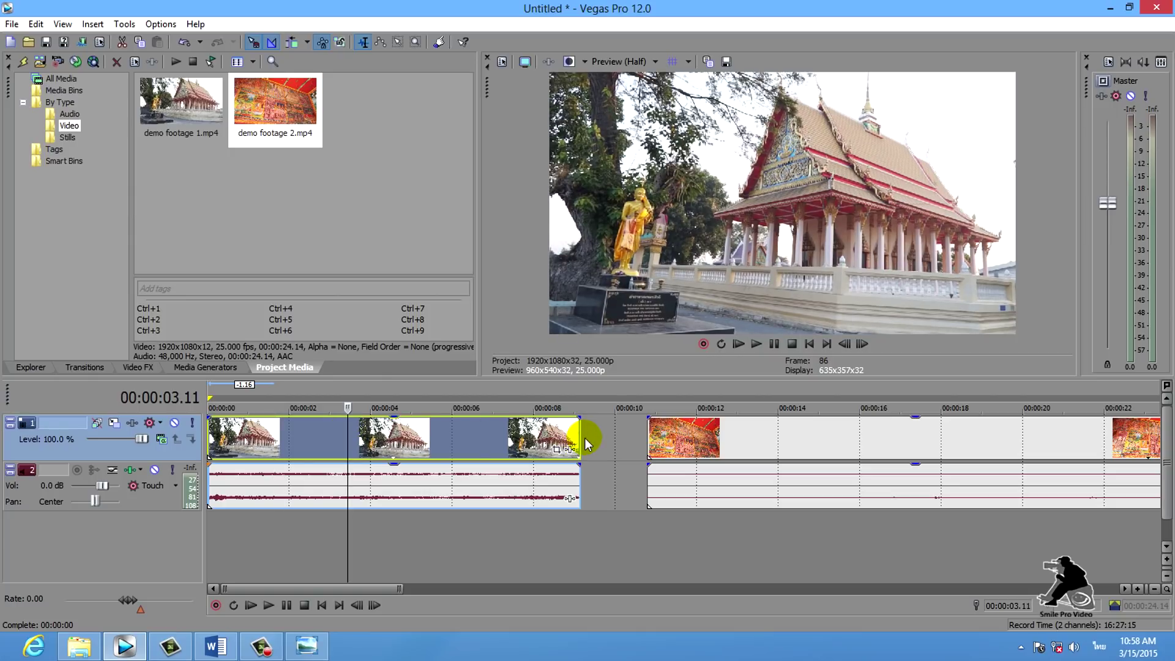
drag(579, 447, 353, 451)
drag(738, 453, 439, 457)
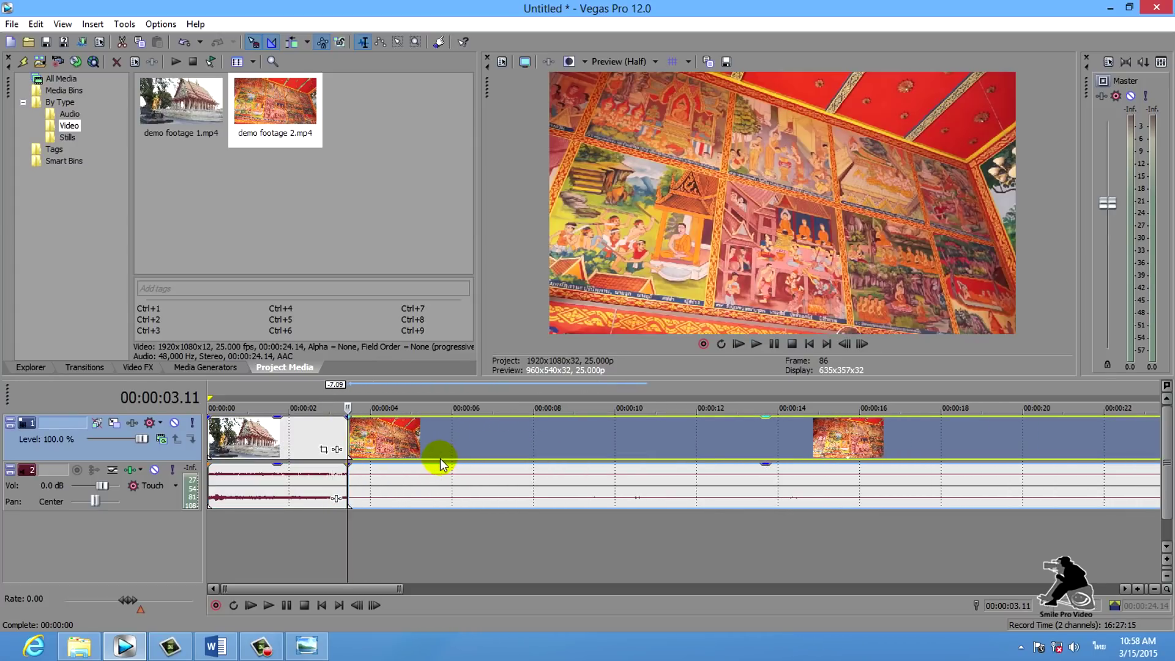
click(483, 449)
scroll(485, 445, down, 2)
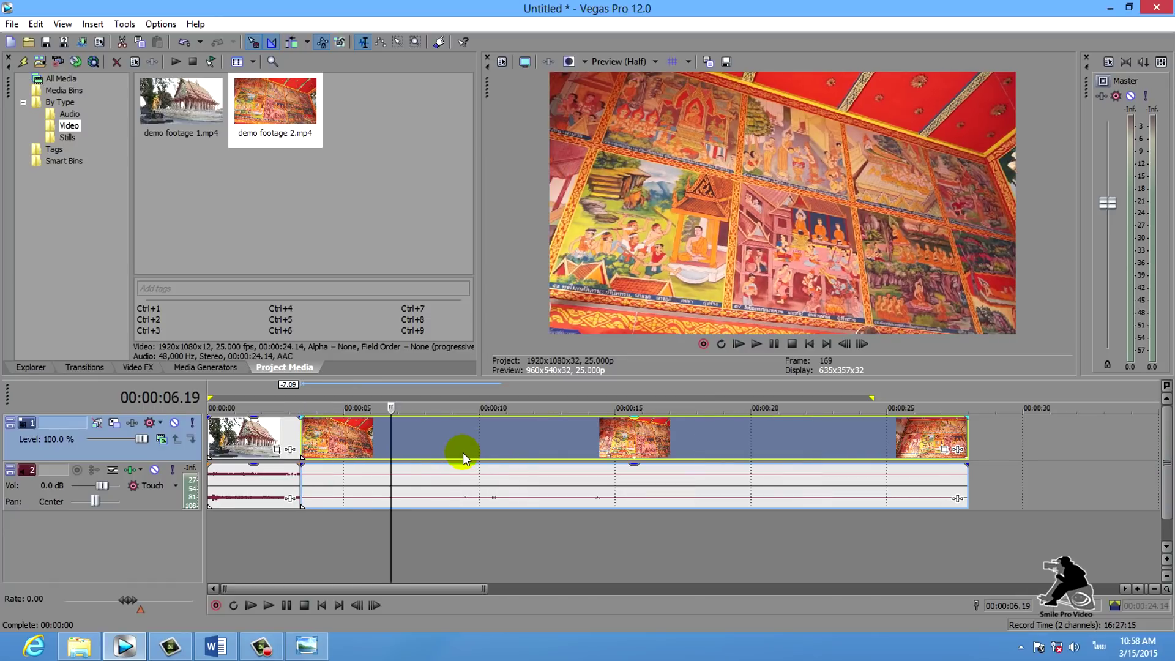
- Try deleting the audio event of demo footage 1 while it is still grouped with its video, and undo the deletion
click(241, 485)
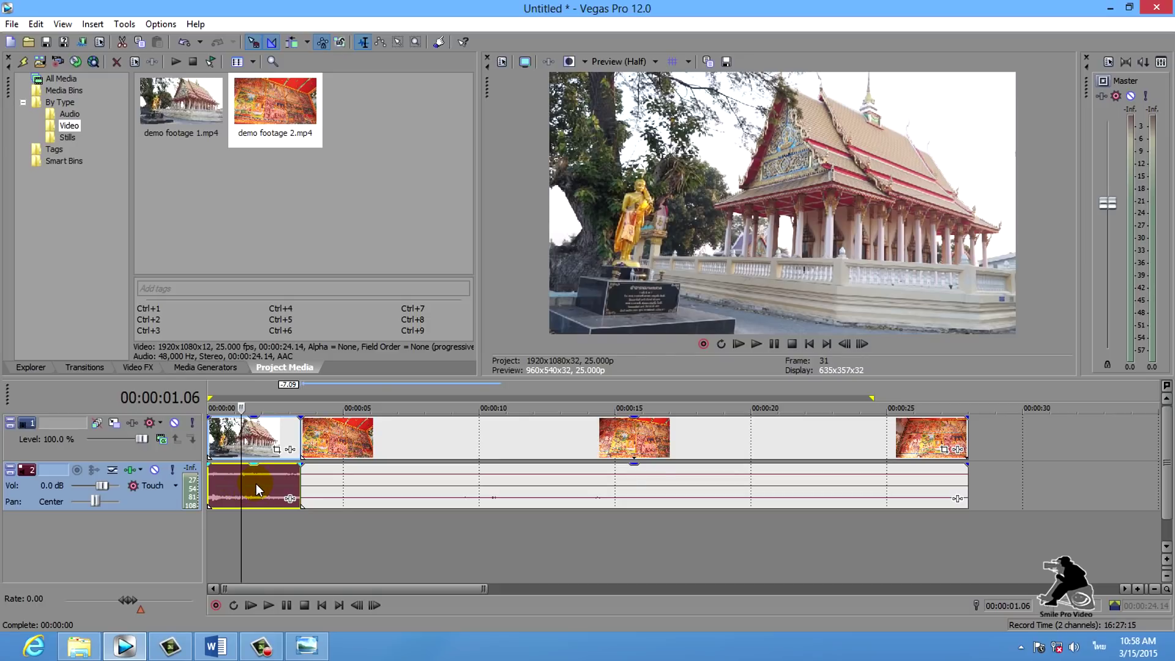
key(Delete)
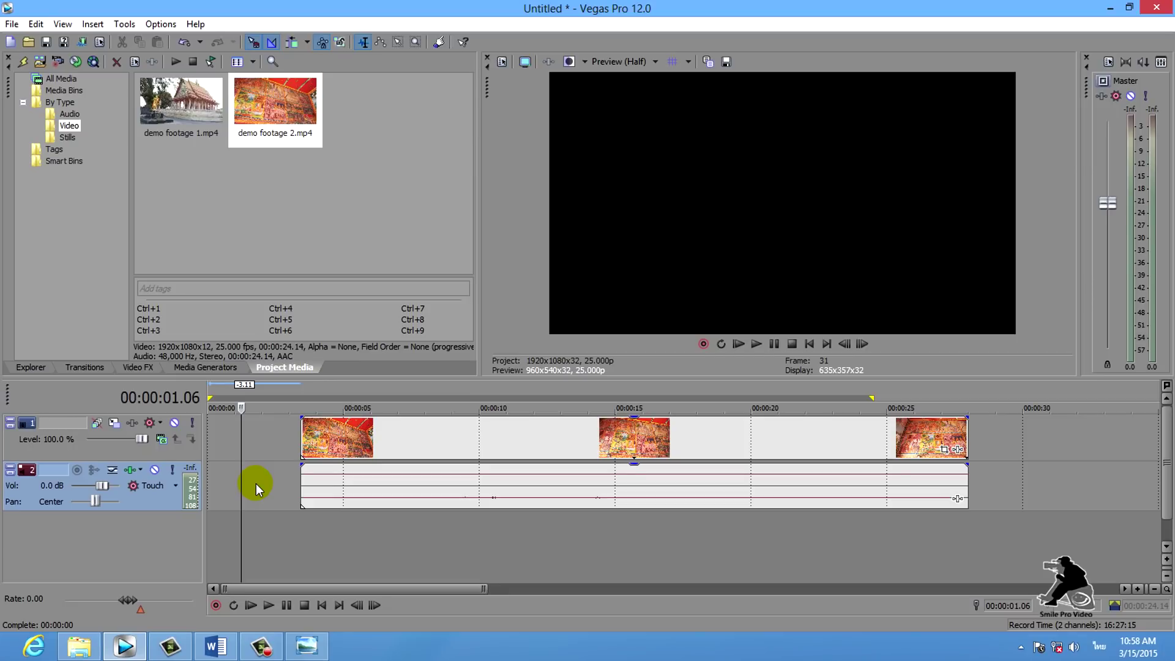
key(ctrl+z)
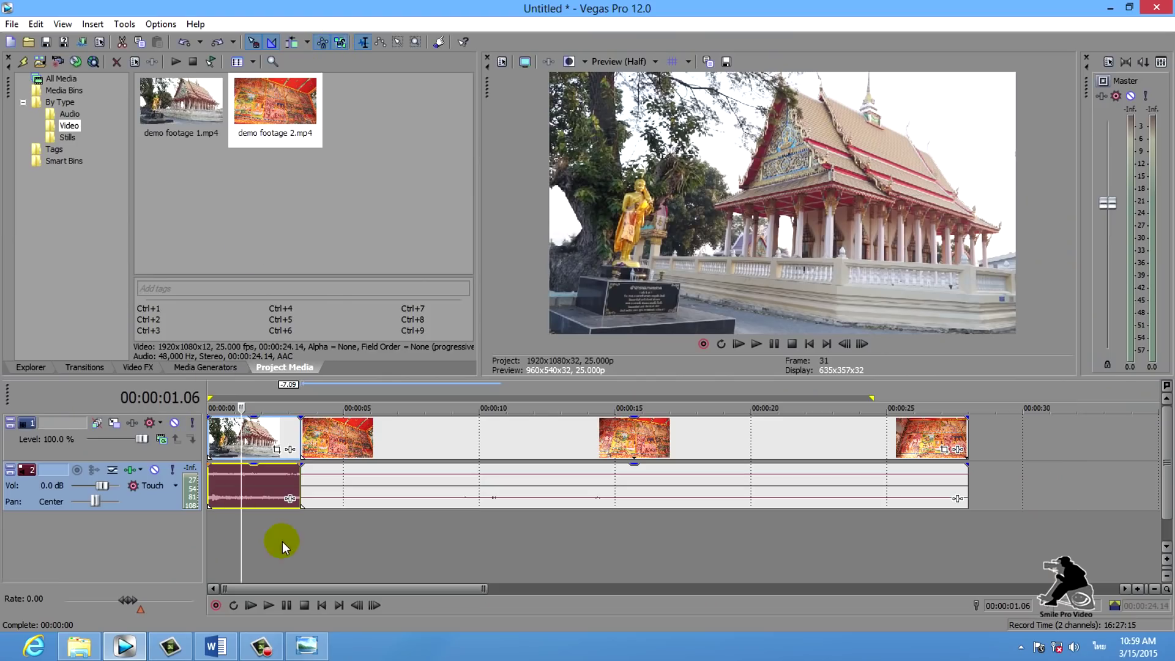
- With event grouping ignored, delete only the audio event of demo footage 1
click(282, 538)
click(252, 491)
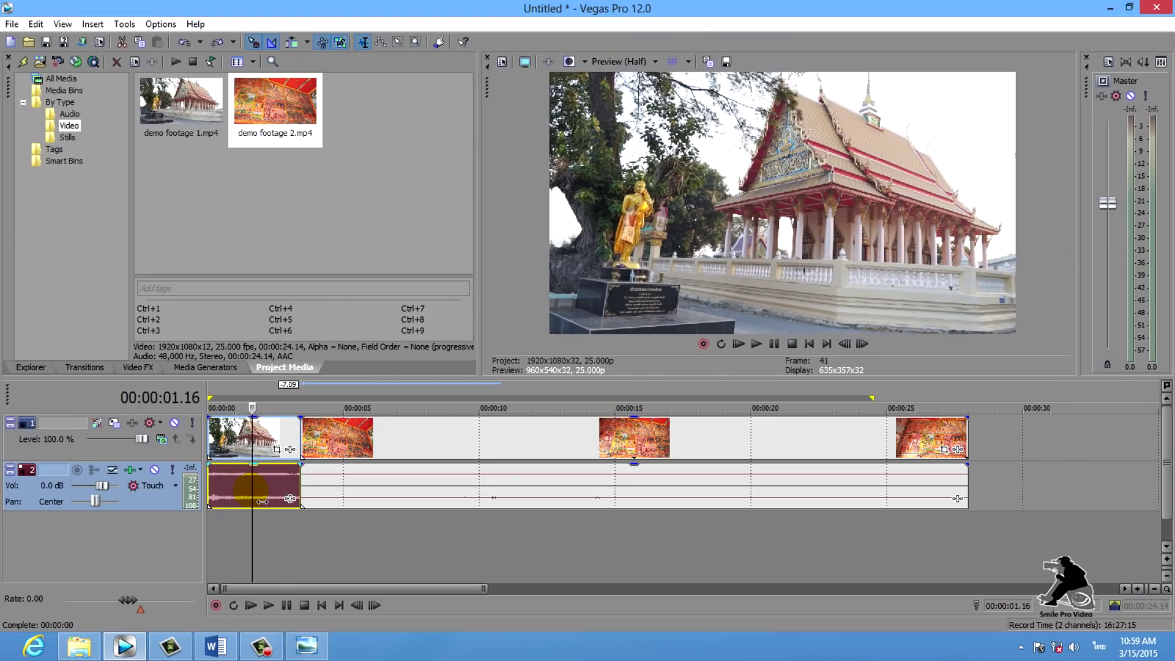
key(Delete)
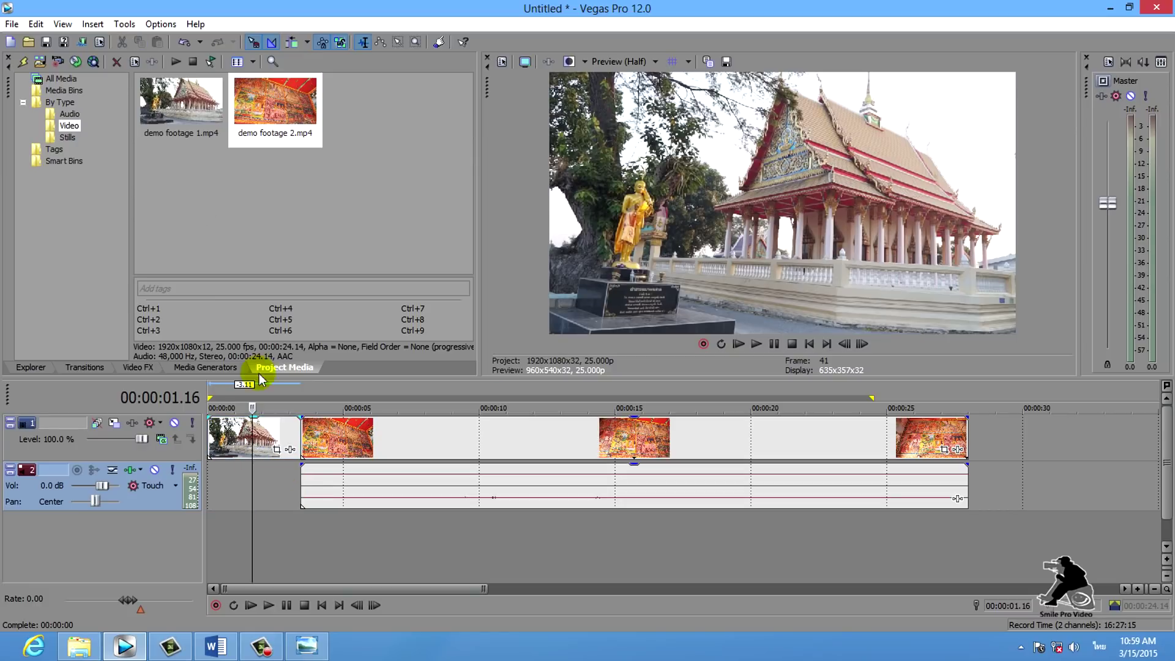
- Place demo sound.mp3 at the timeline start on a new track below track 2, and delete the audio event of demo footage 2
click(76, 112)
drag(190, 109, 263, 540)
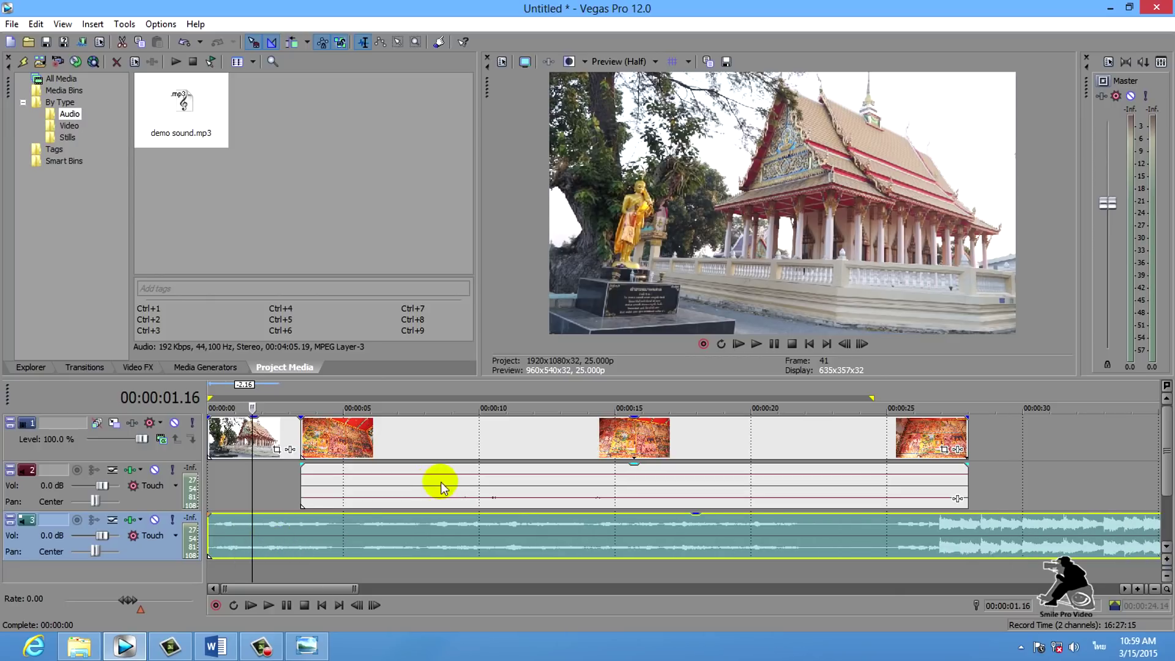
click(412, 487)
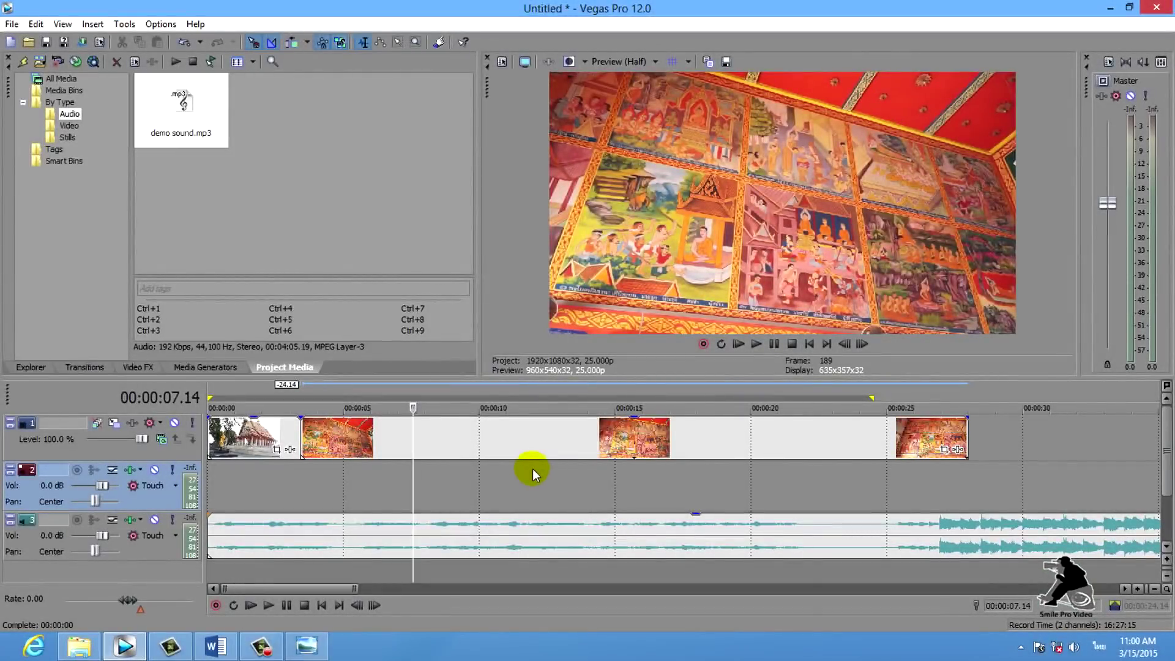
- Apply the (Default) preset of the Brightness and Contrast video effect to demo footage 1
click(129, 367)
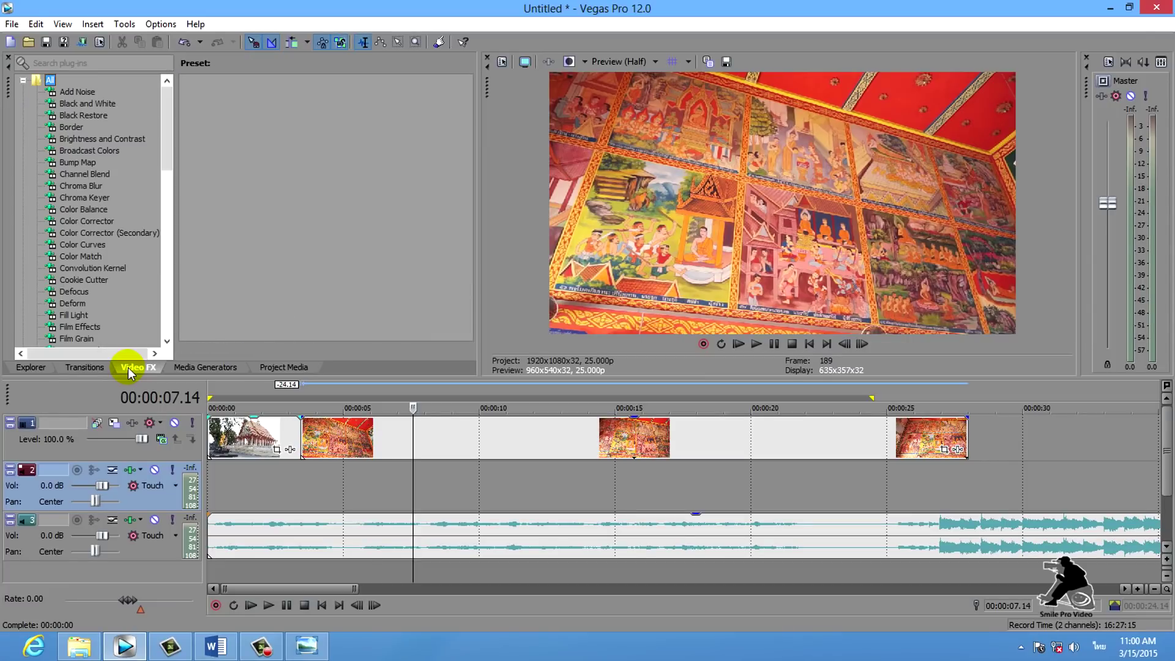
click(89, 140)
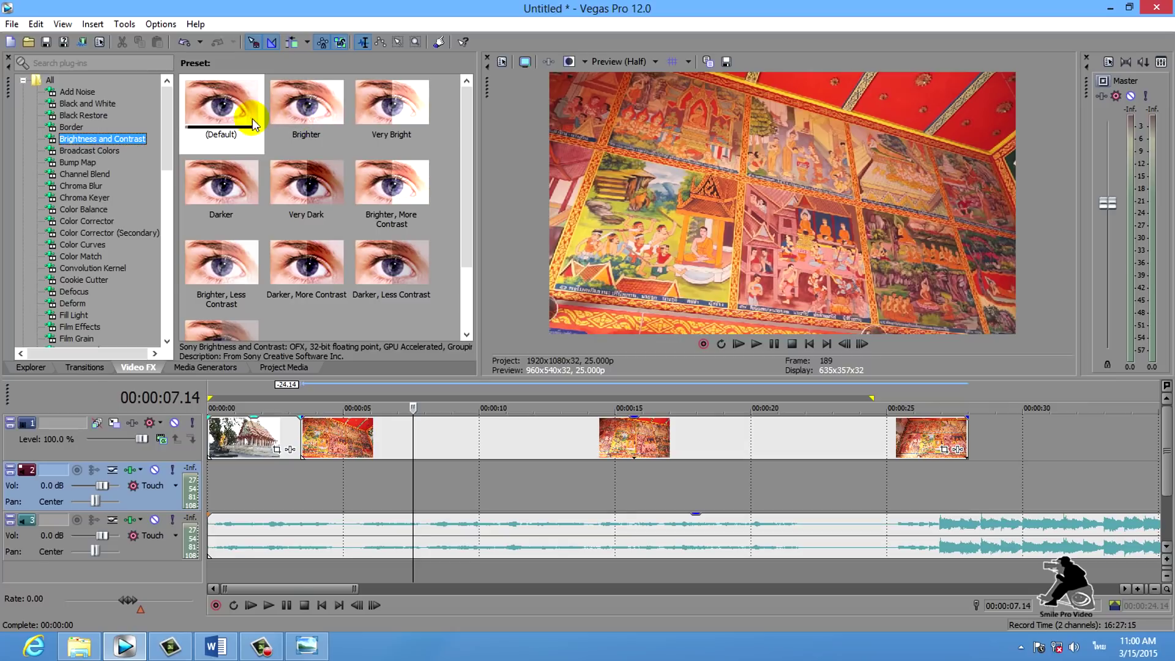
drag(239, 110, 248, 445)
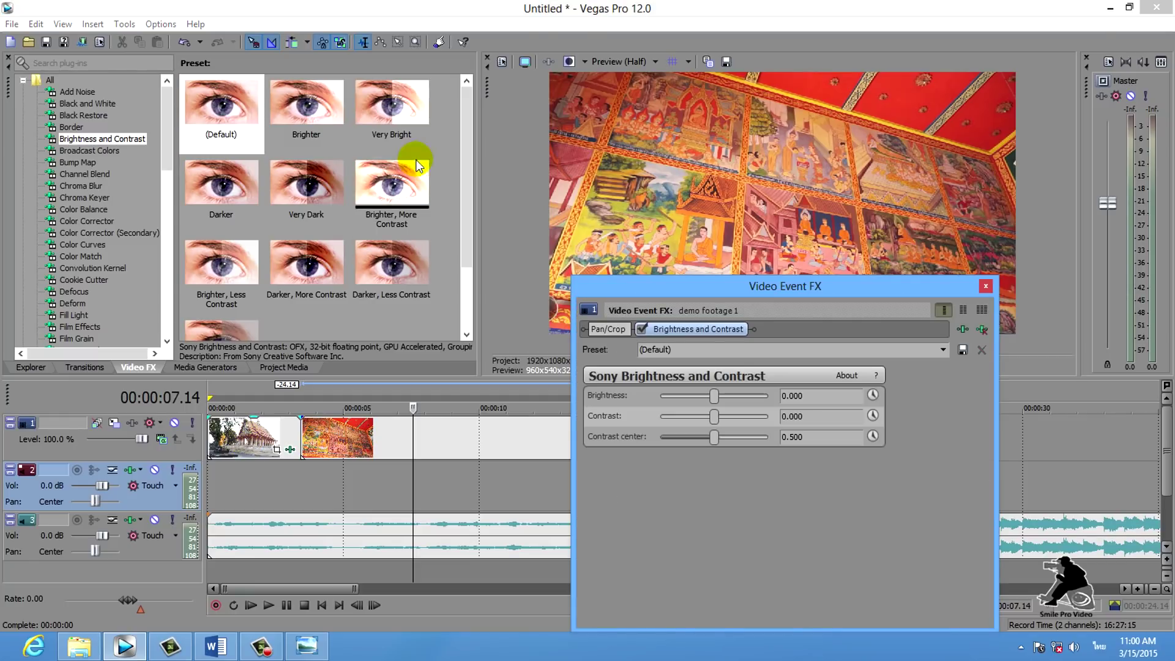
- Set demo footage 1's brightness to -0.102 and contrast to 0.102 while previewing the clip, and close the effect settings
drag(641, 289, 204, 112)
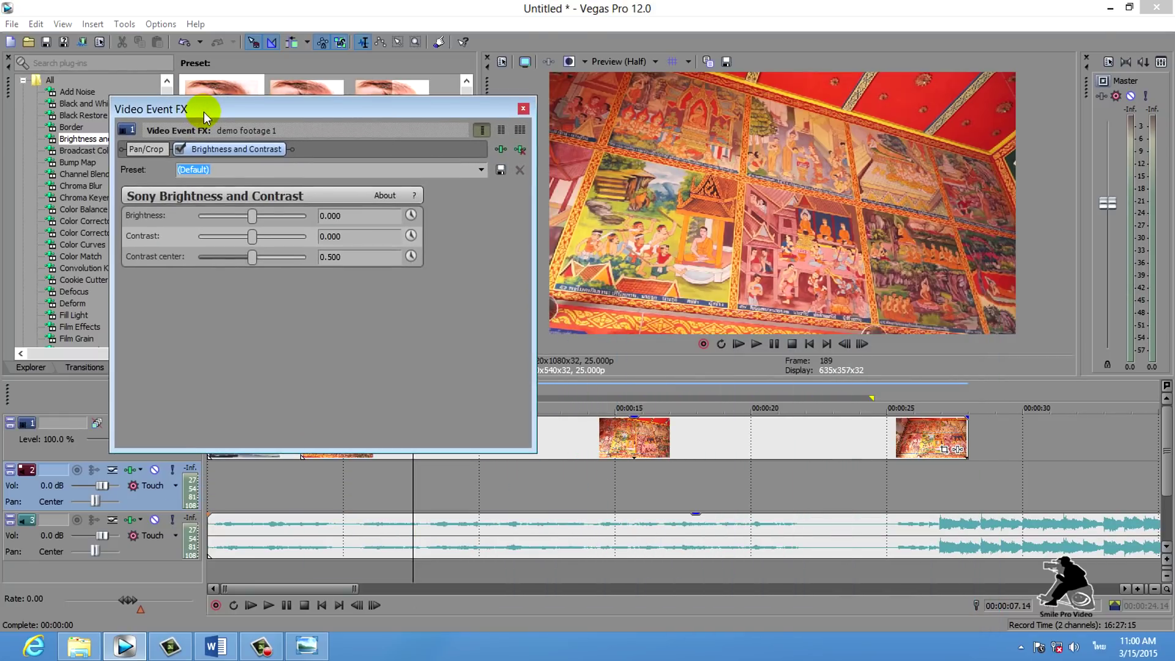
click(246, 484)
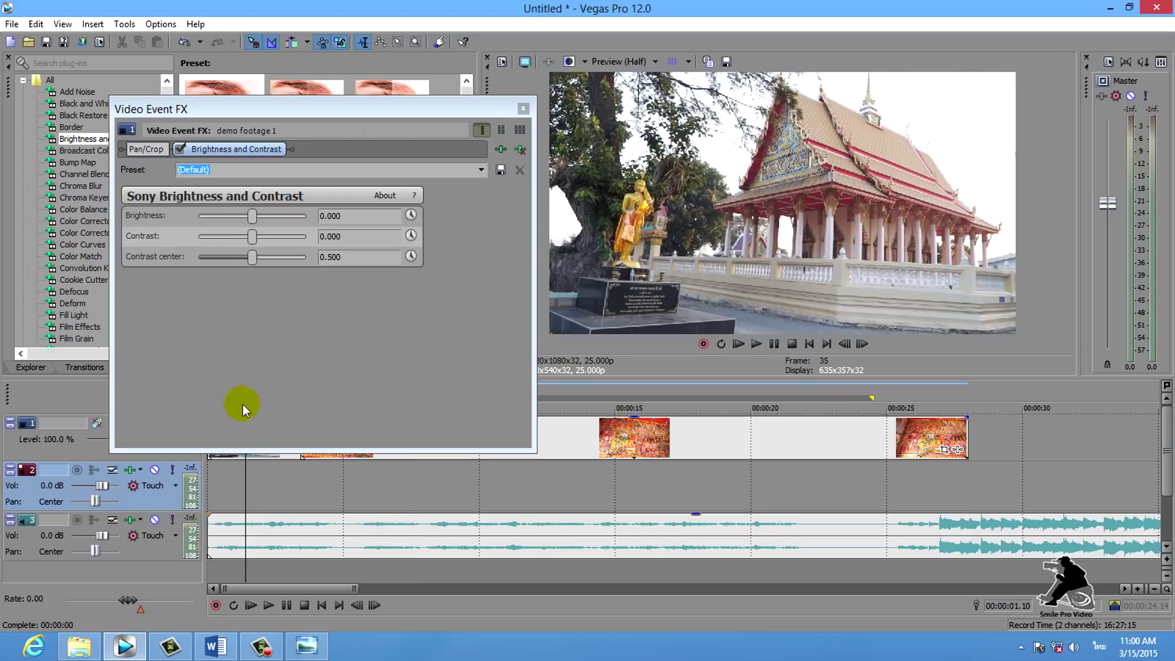
mouse_move(258, 216)
mouse_down()
mouse_move(278, 213)
mouse_move(254, 235)
mouse_move(283, 239)
mouse_move(244, 243)
mouse_move(266, 244)
mouse_move(252, 218)
mouse_move(237, 223)
mouse_move(247, 218)
mouse_up()
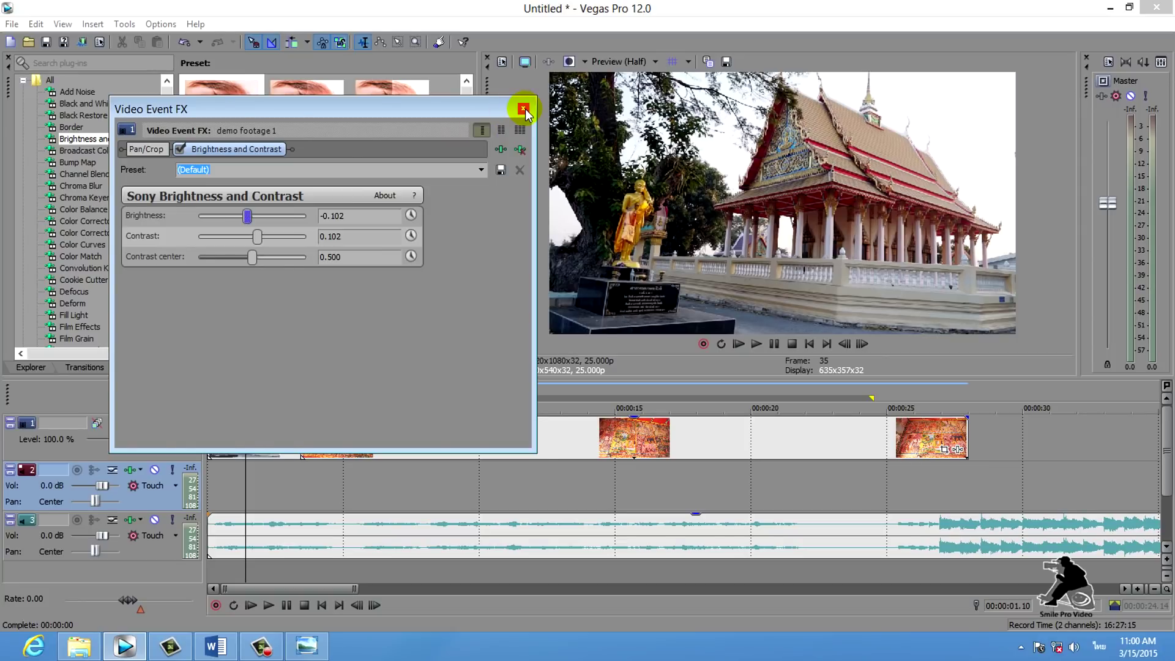
click(523, 109)
- Reopen the event effects of demo footage 1 and remove the Brightness and Contrast effect
scroll(267, 480, up, 2)
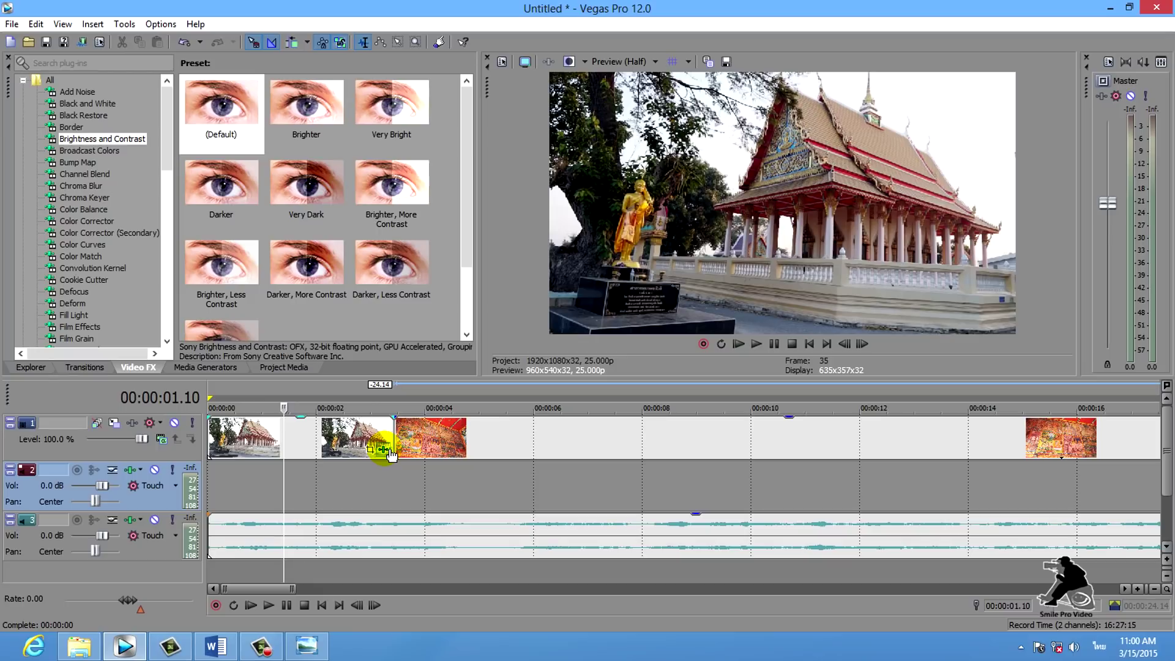
click(388, 450)
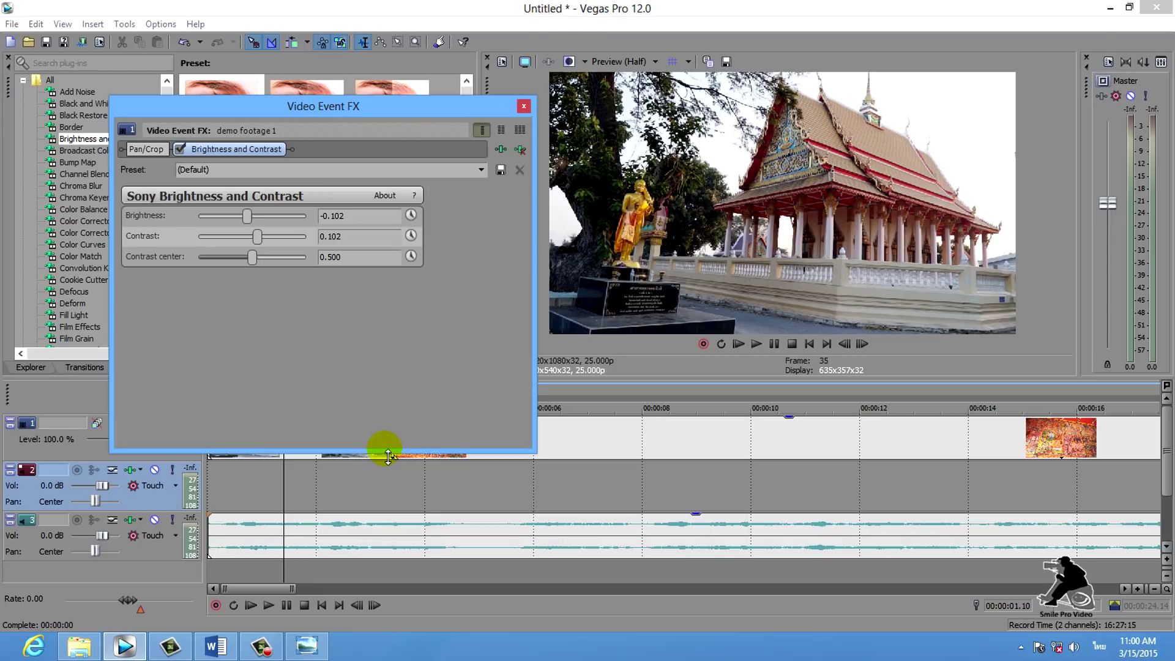
click(525, 105)
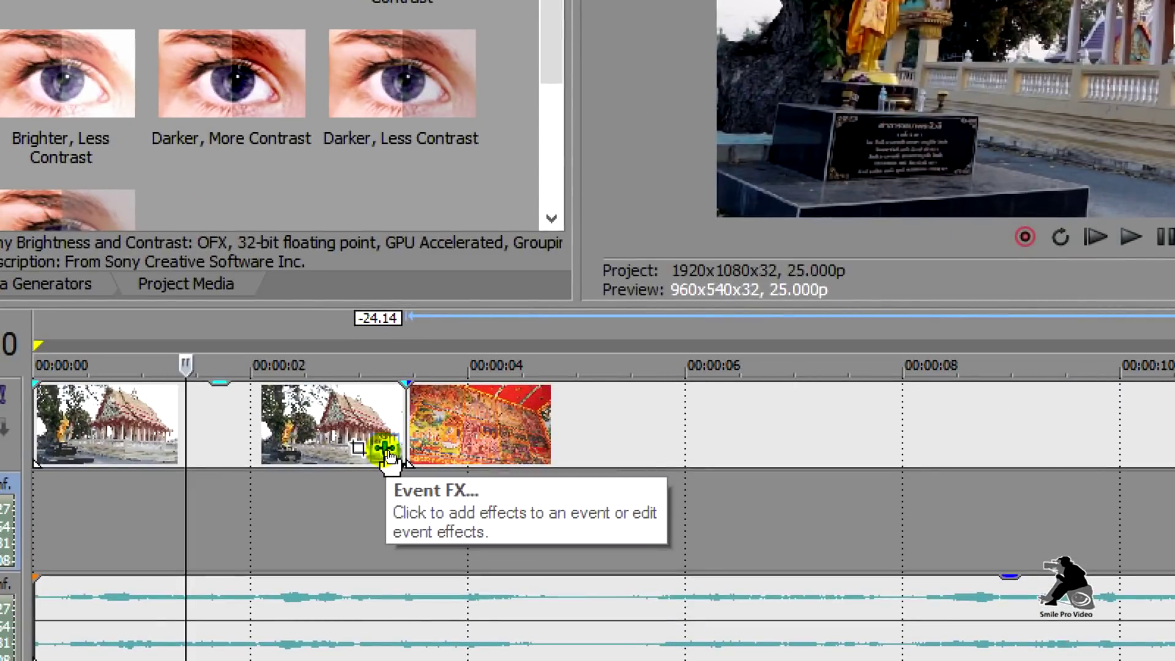
click(384, 450)
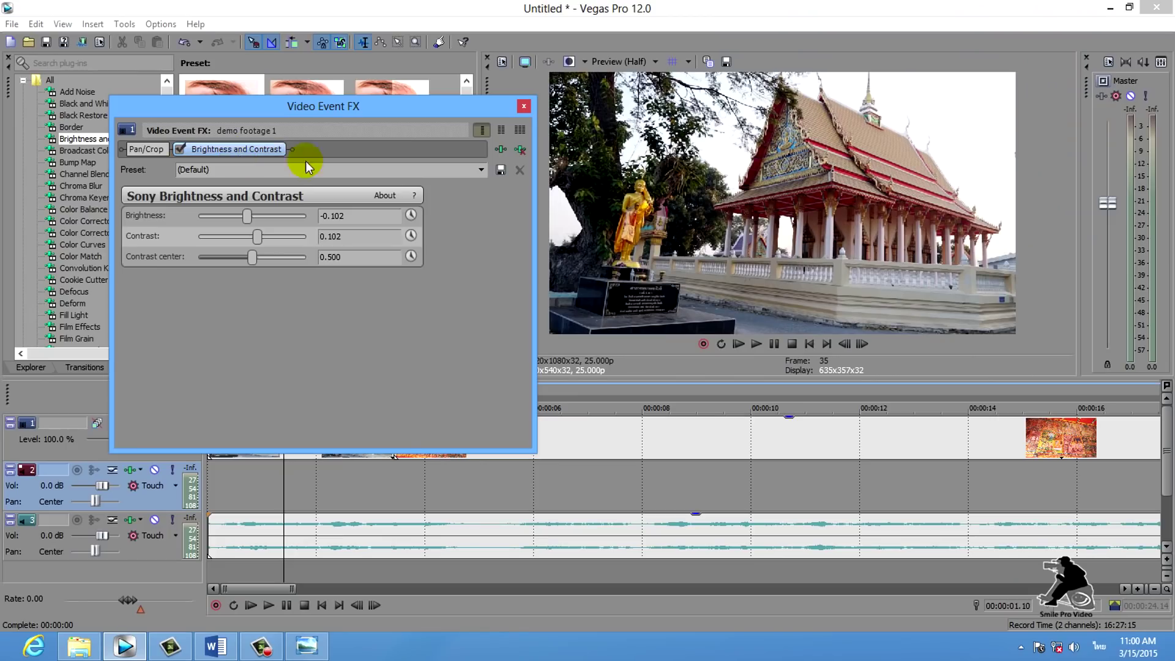
drag(355, 108, 511, 186)
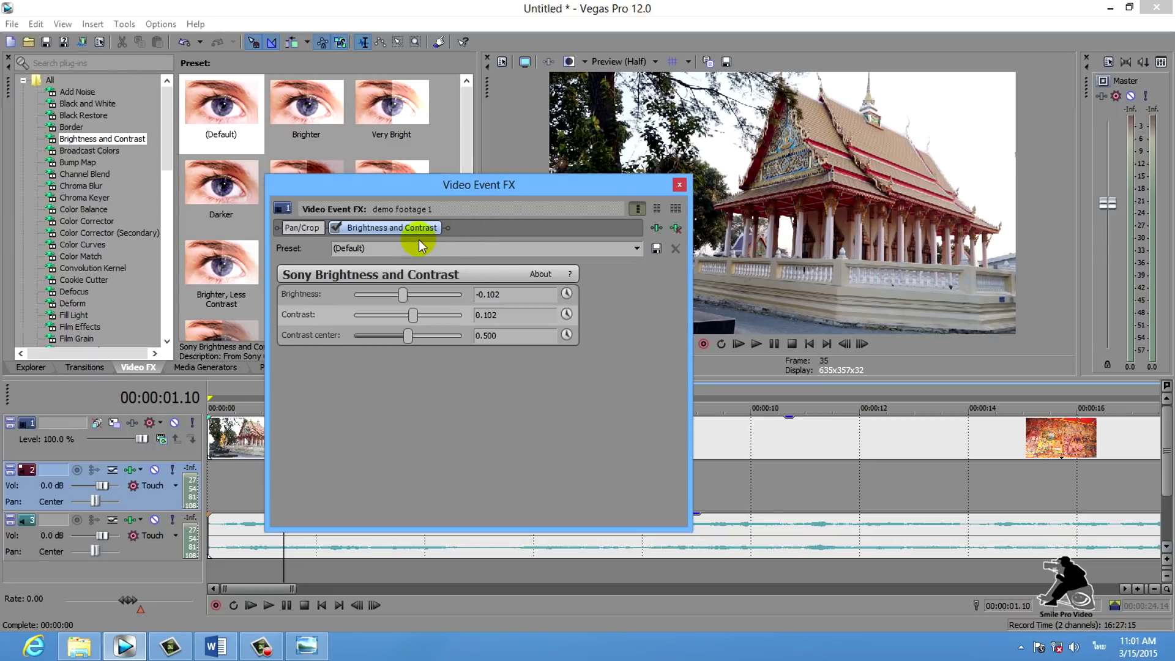
click(677, 231)
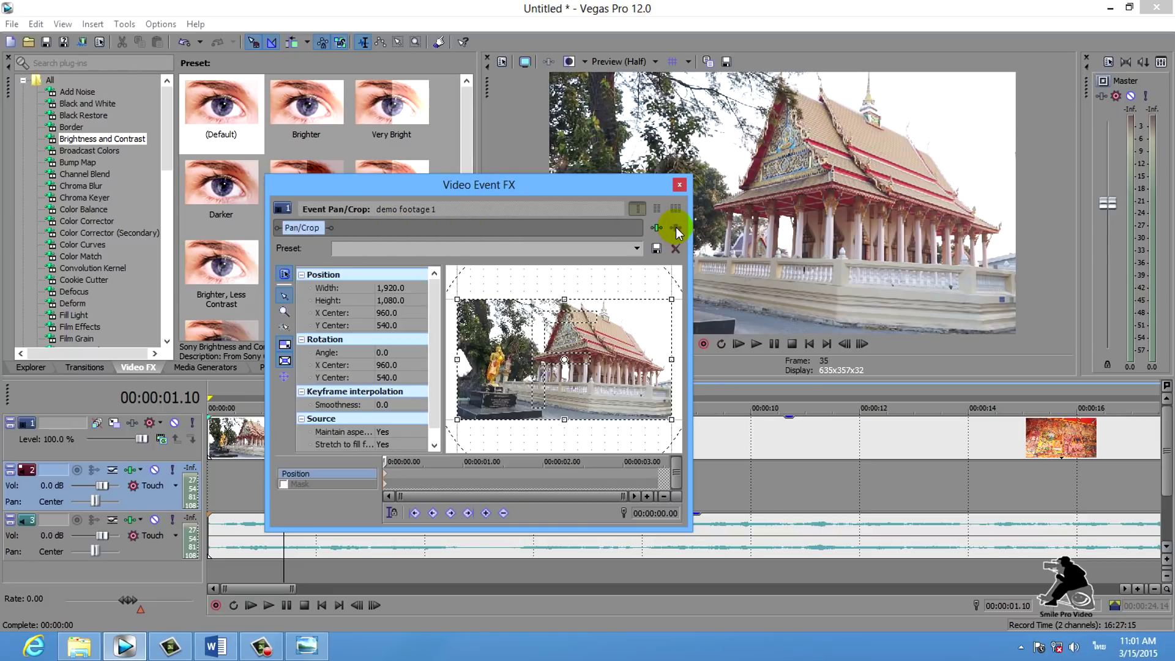
click(676, 185)
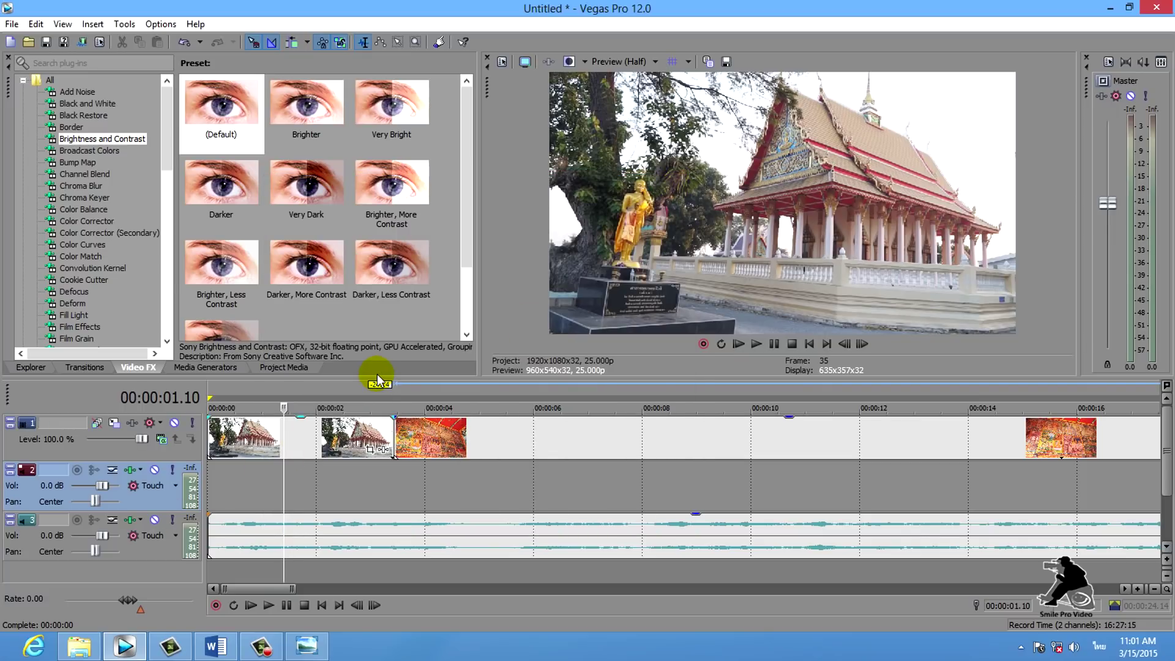
- Play back the cut between demo footage 1 and demo footage 2 from about 00:00:03.04 several times
click(382, 433)
mouse_move(428, 439)
mouse_down()
mouse_move(471, 442)
mouse_move(434, 445)
mouse_up()
scroll(638, 443, up, 2)
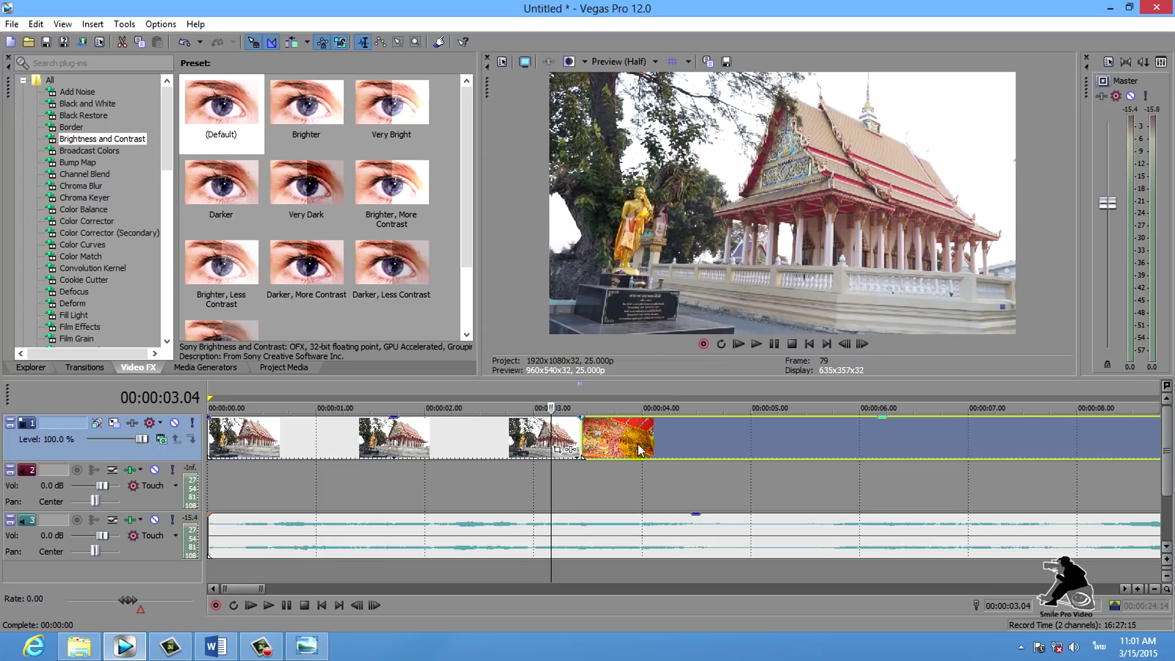
key(space)
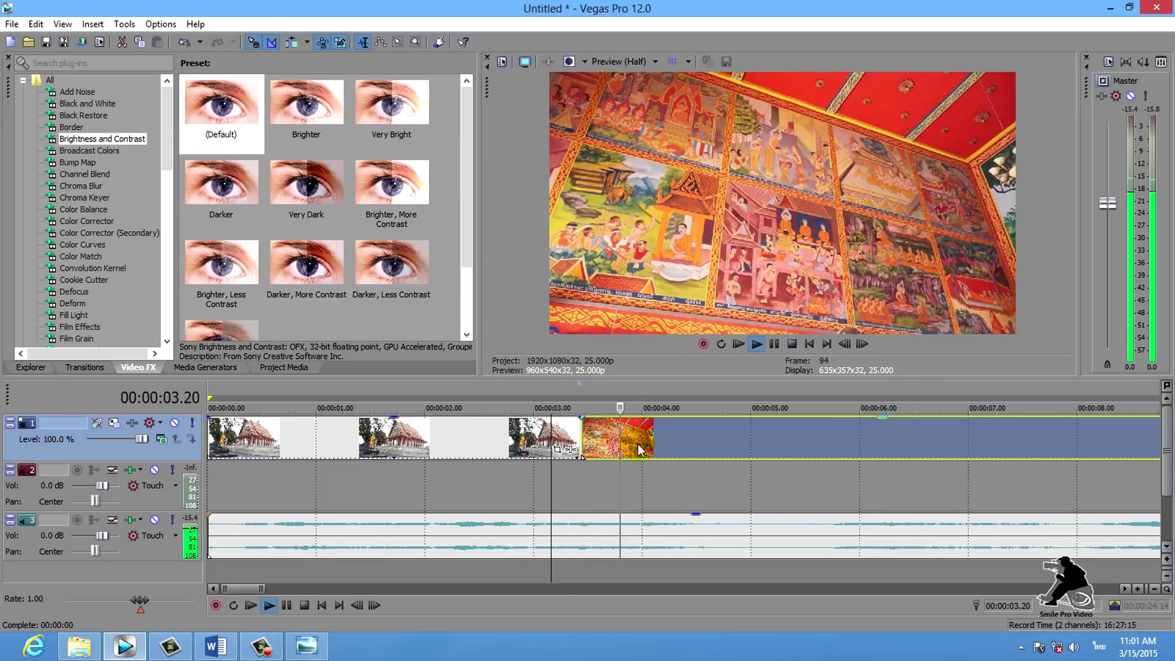
key(space)
key(space)
key(space)
key(space)
key(space)
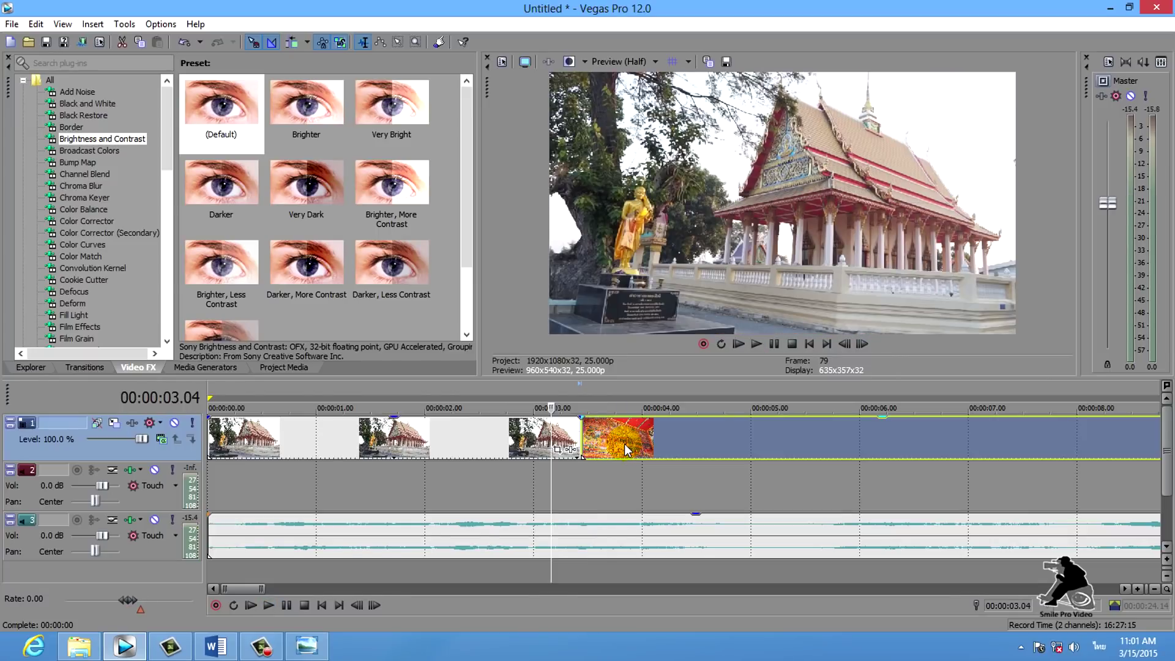
- Move demo footage 2 earlier so it overlaps the end of demo footage 1, forming a crossfade of about 22 frames
click(569, 451)
click(449, 440)
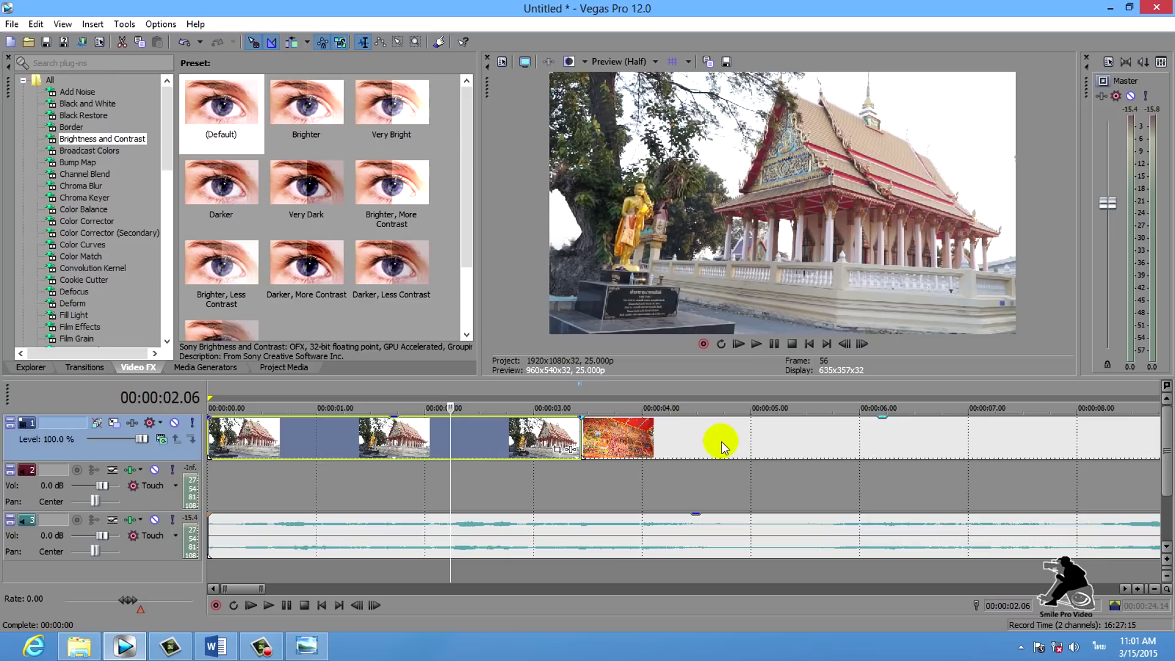
drag(729, 444, 672, 453)
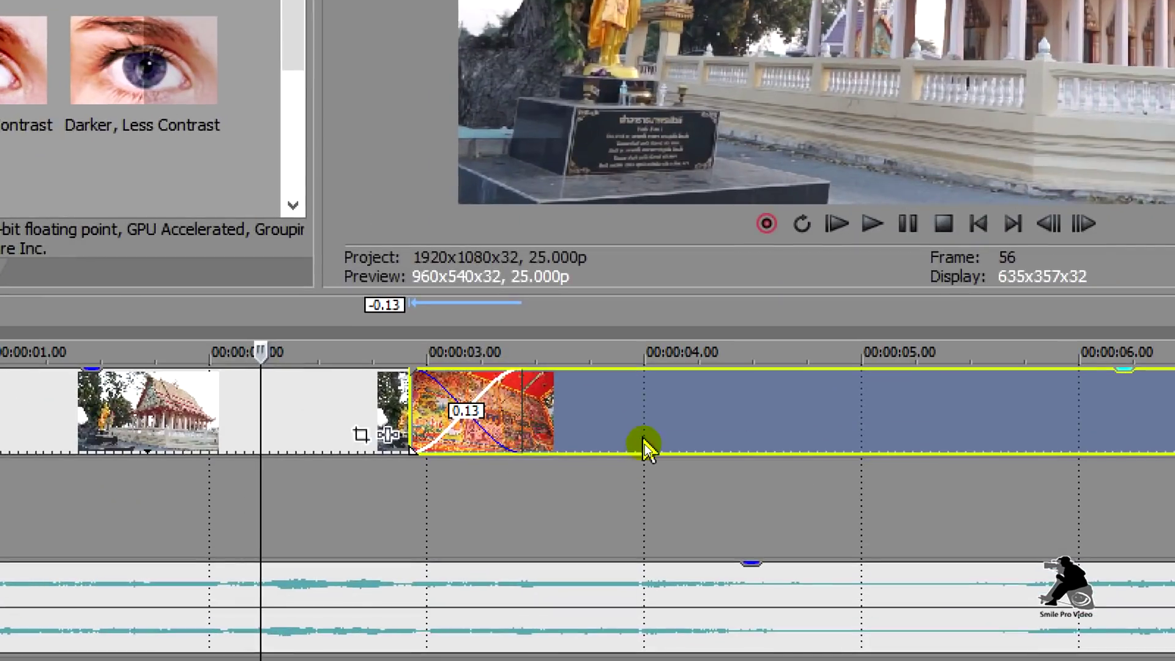
drag(645, 443, 700, 449)
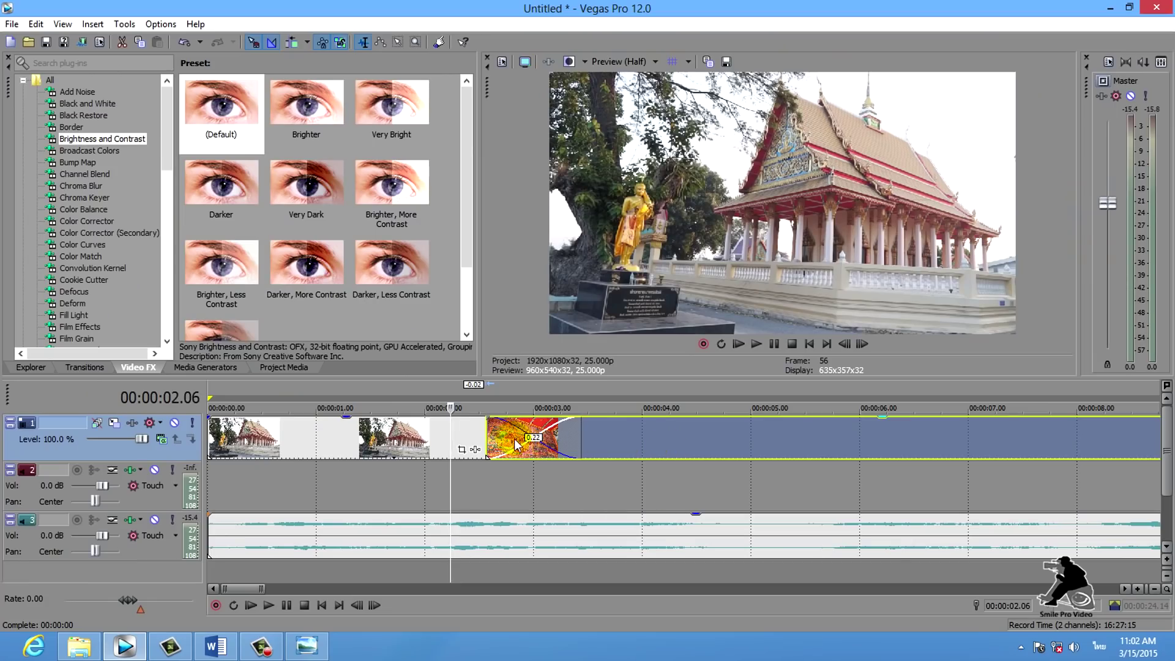
- Play back the crossfade between demo footage 1 and demo footage 2 repeatedly from its start
click(485, 438)
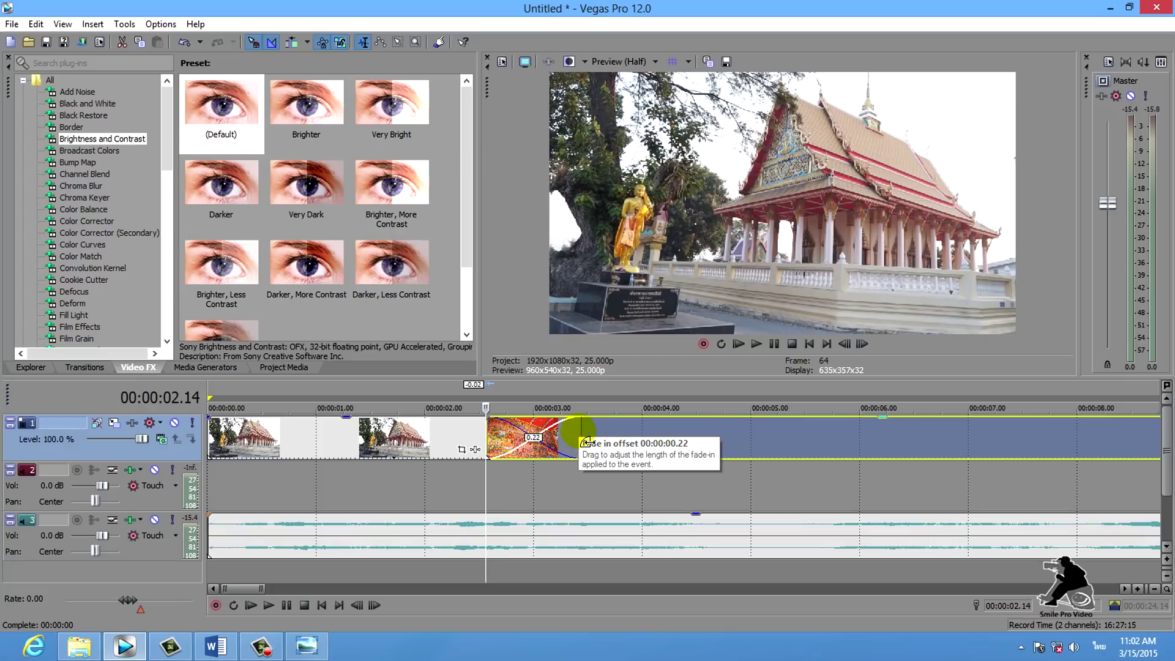
key(space)
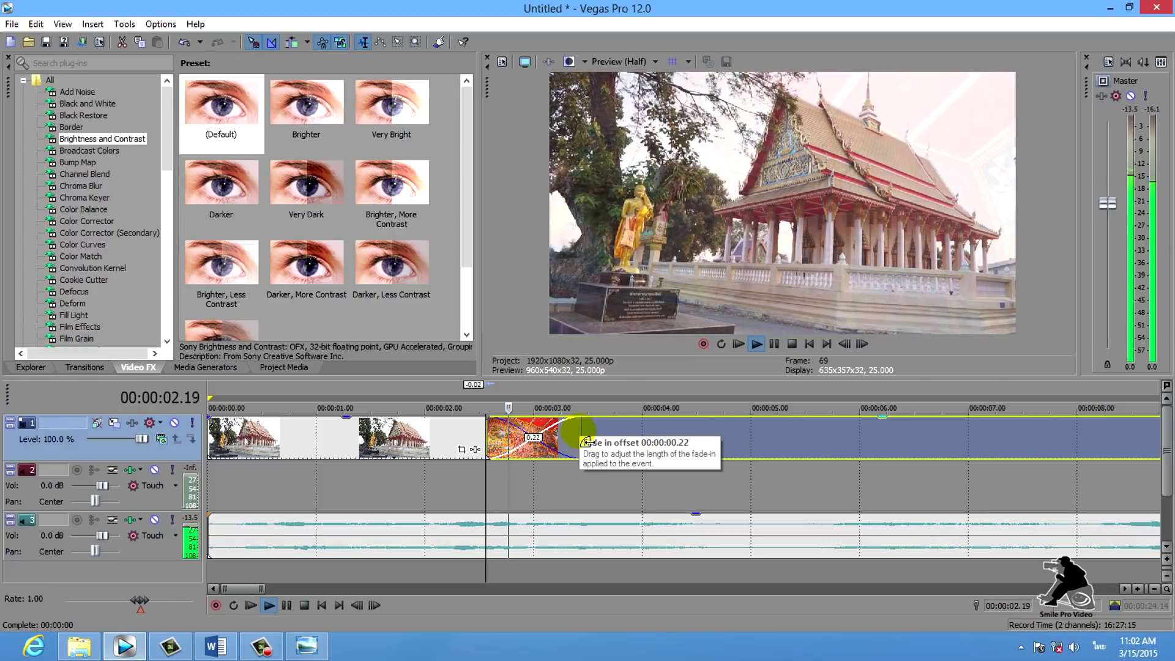
key(space)
key(space)
key(space)
key(space)
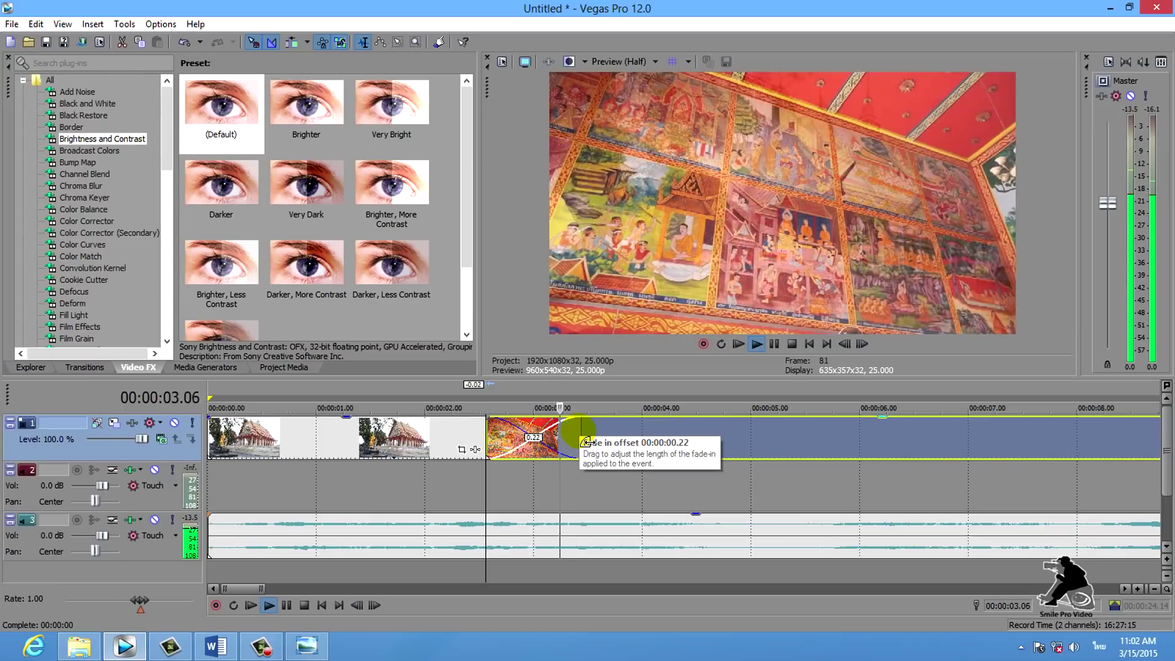
key(space)
key(space)
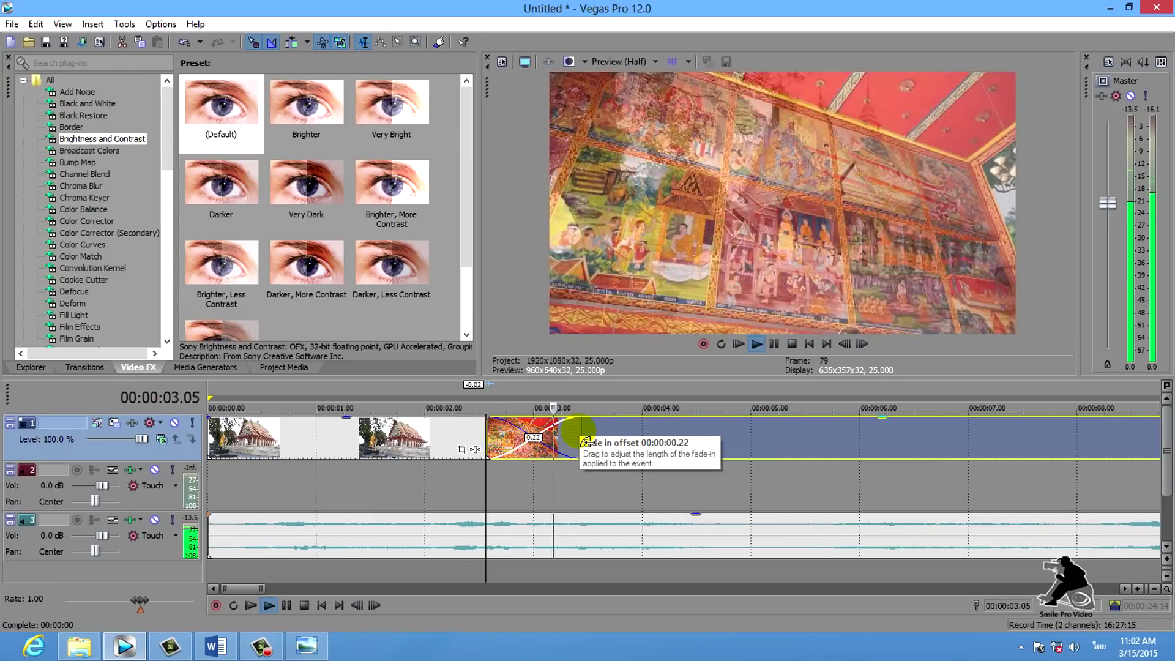
key(space)
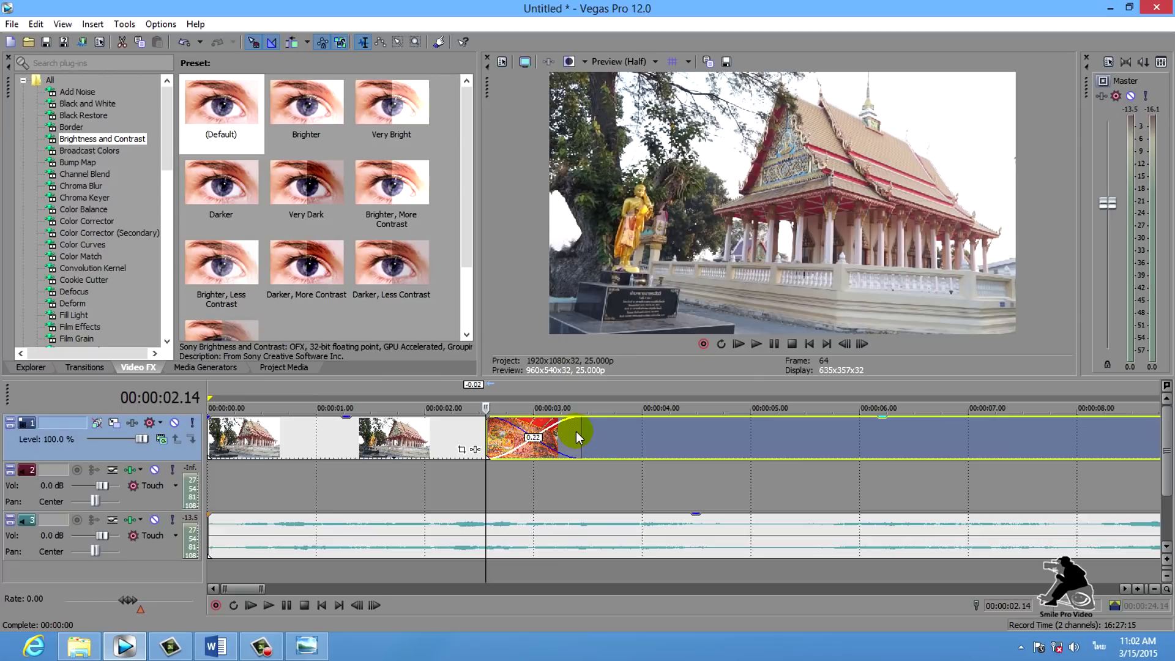
- Apply the Page Peel transition with the Top-Right, Medium Fold preset to the crossfade between the two clips, and preview it
click(89, 368)
click(64, 162)
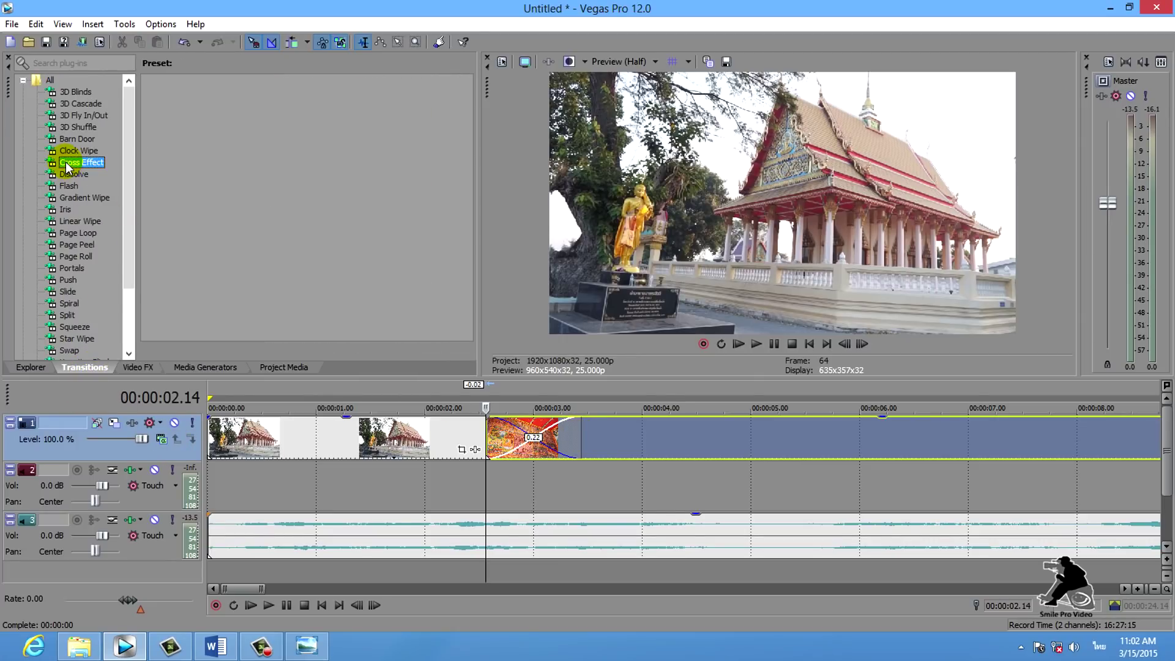
click(68, 210)
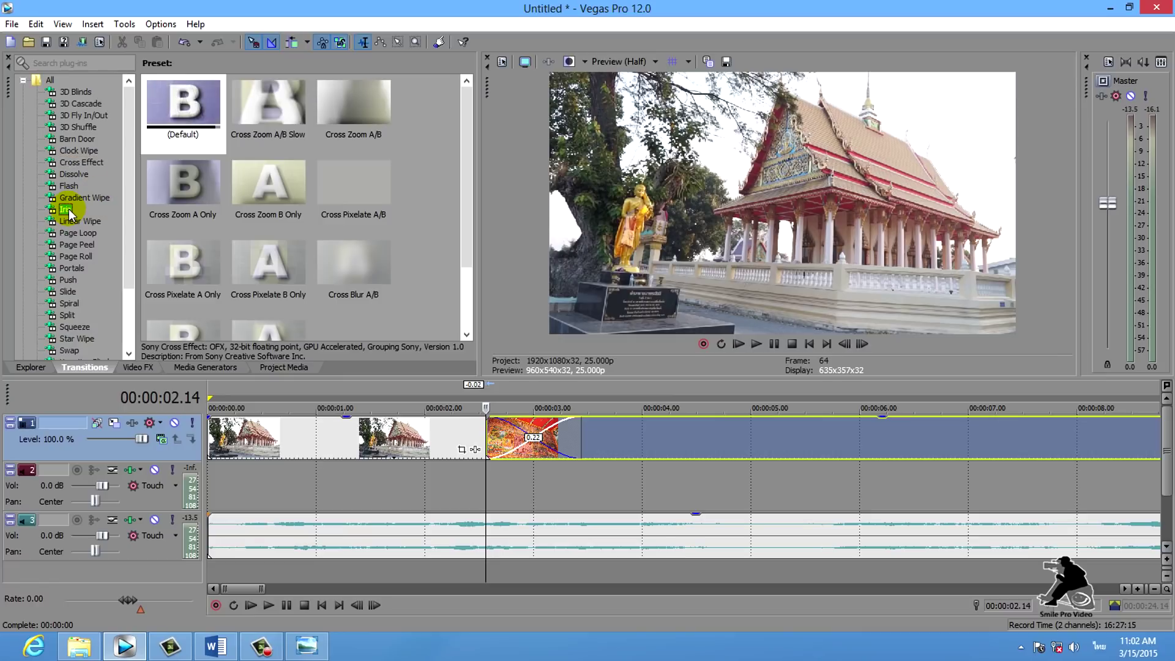
click(77, 246)
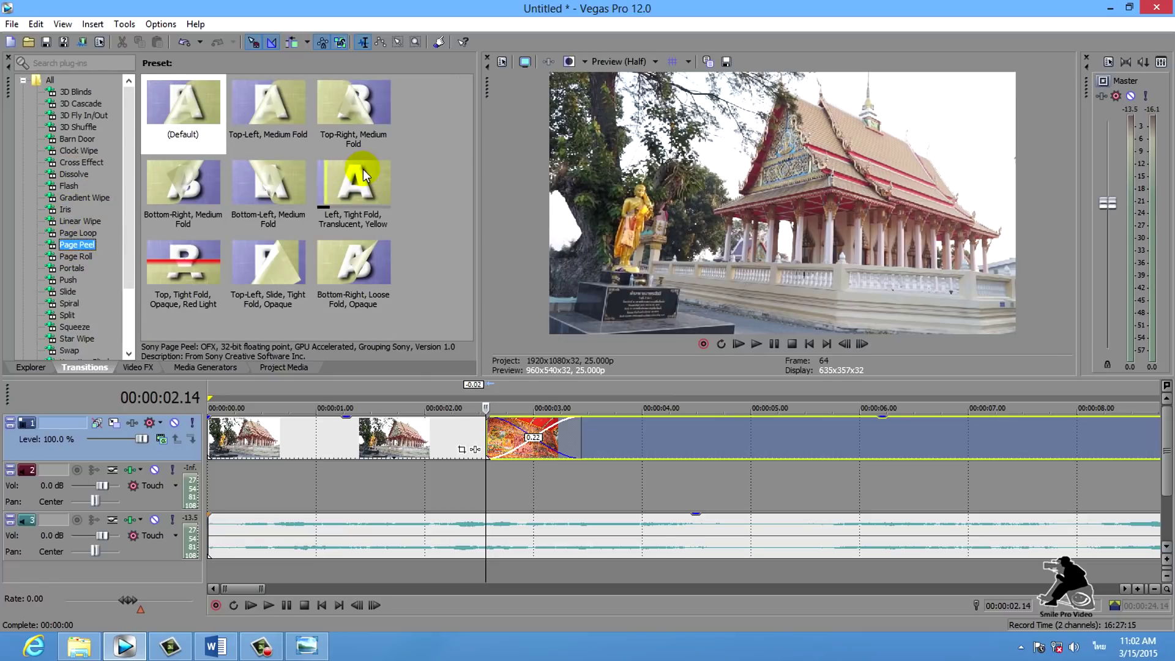
click(348, 115)
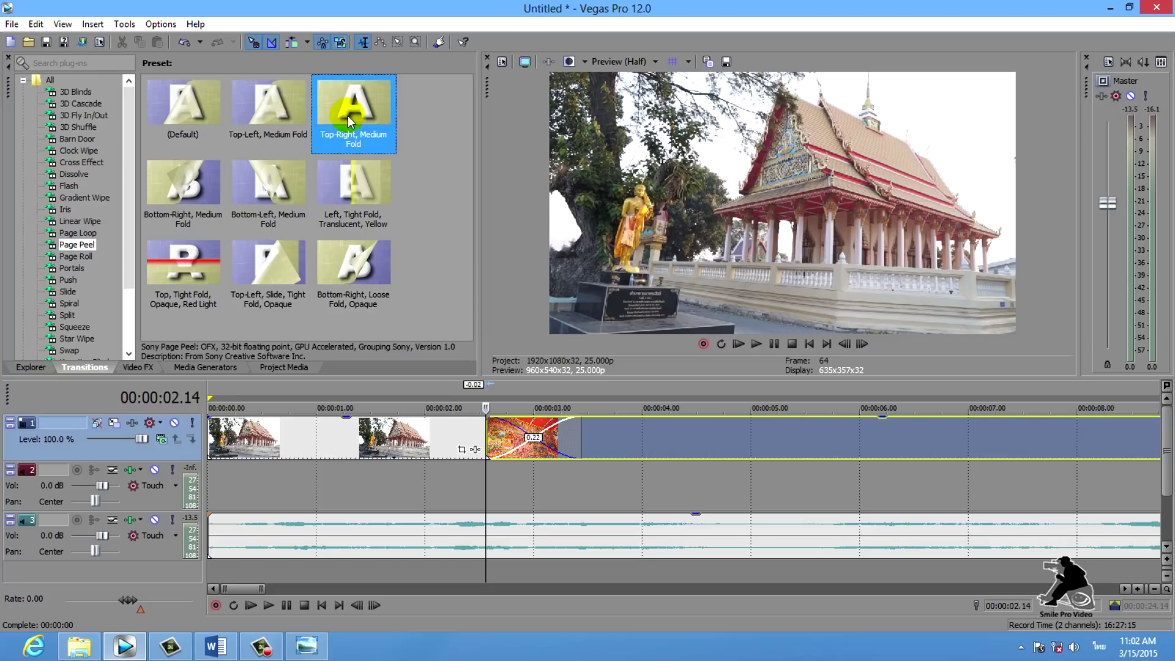
drag(365, 112, 527, 432)
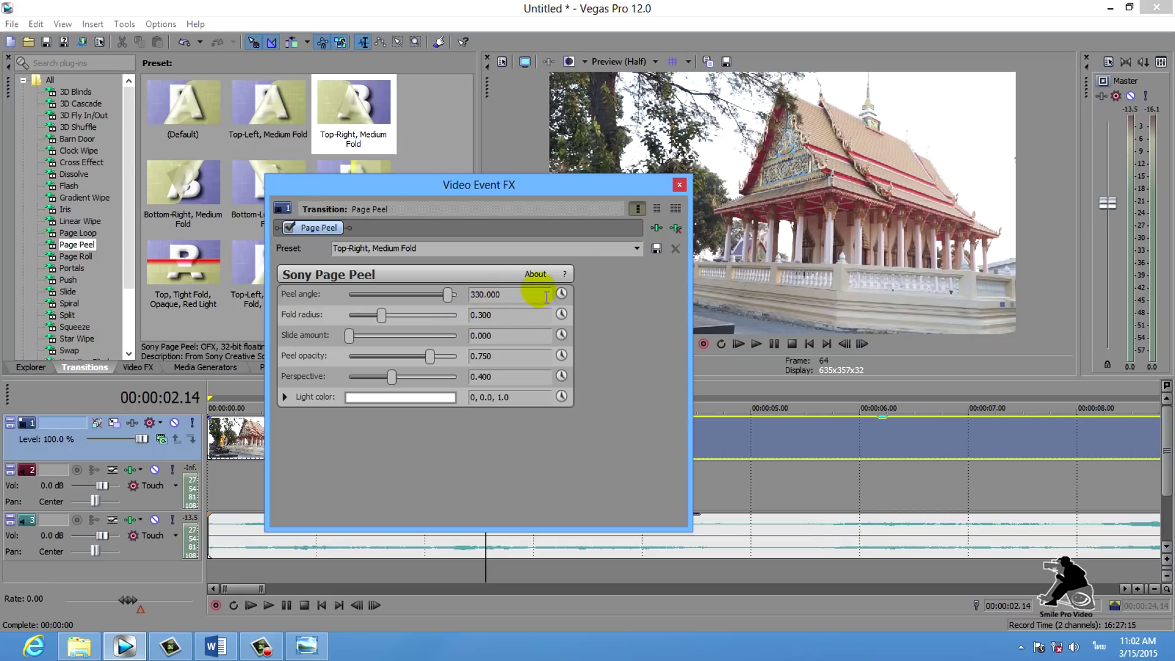
click(679, 185)
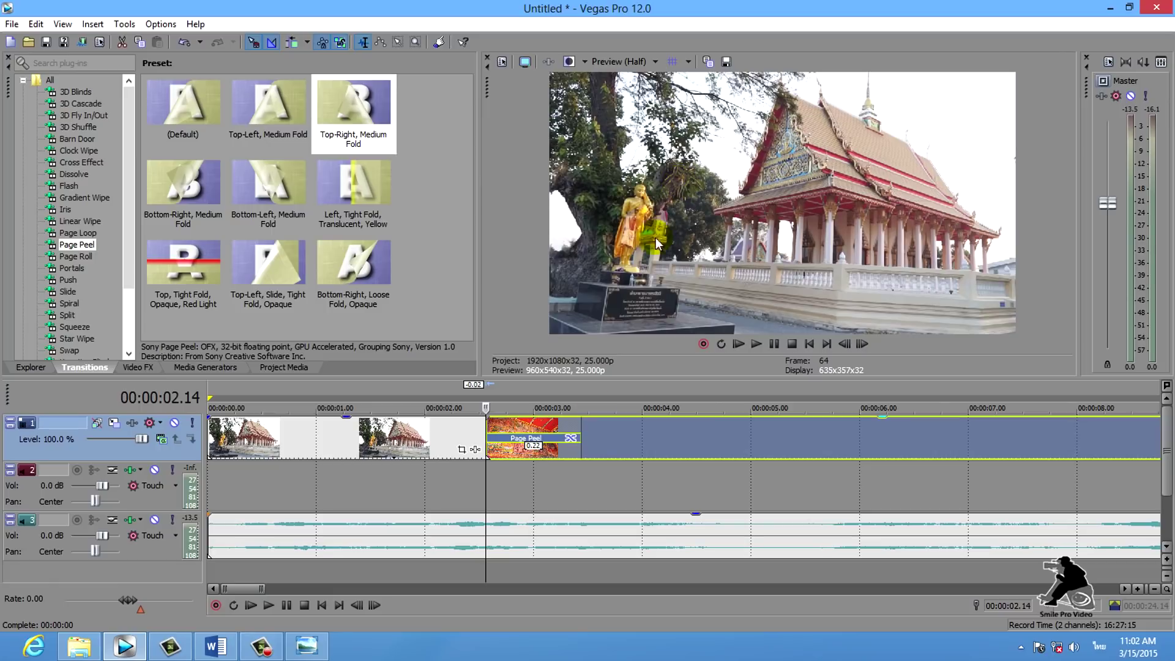
key(space)
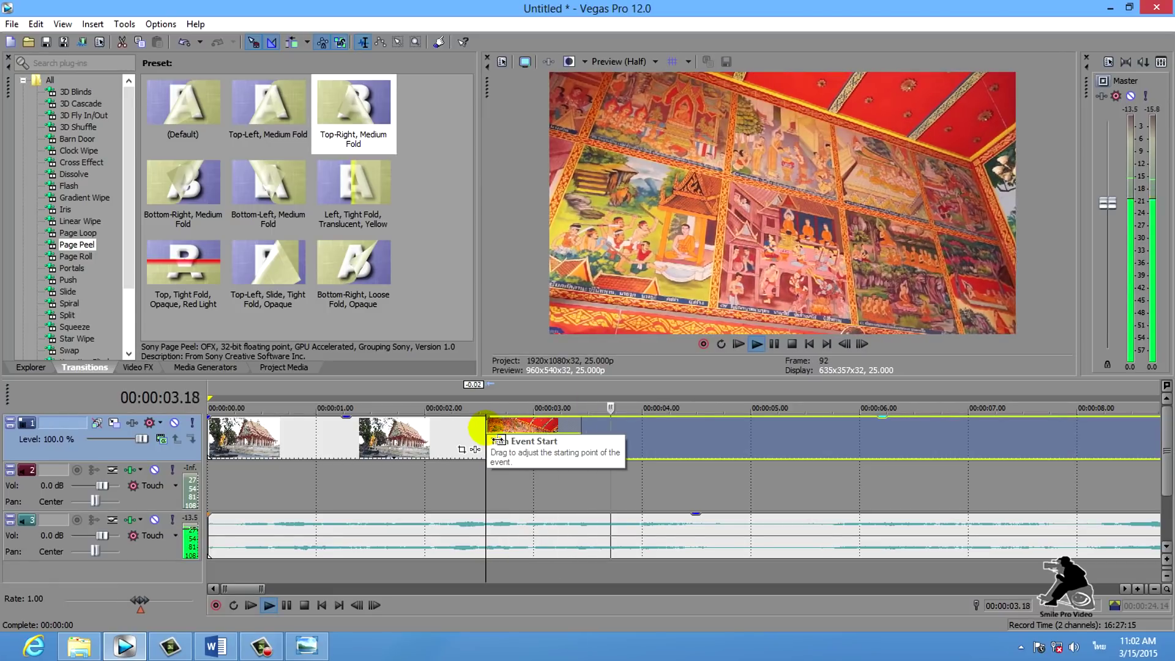
key(space)
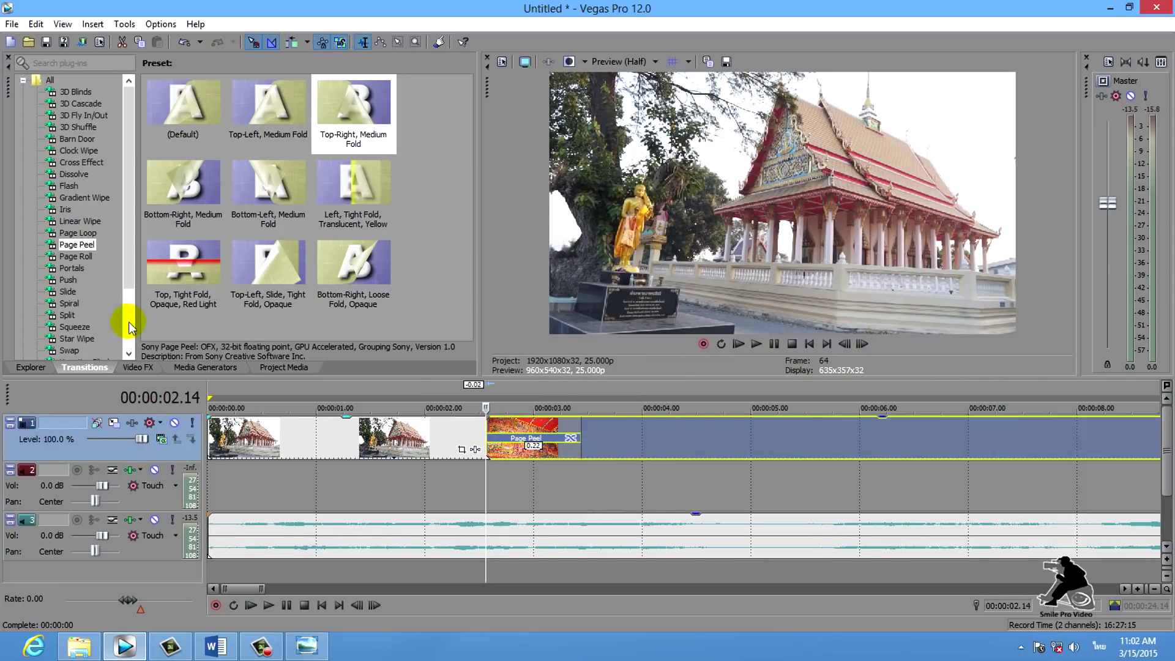
- Replace the transition on the crossfade with the Squeeze Up preset of Squeeze, close its settings and preview it
click(75, 326)
drag(339, 122, 528, 440)
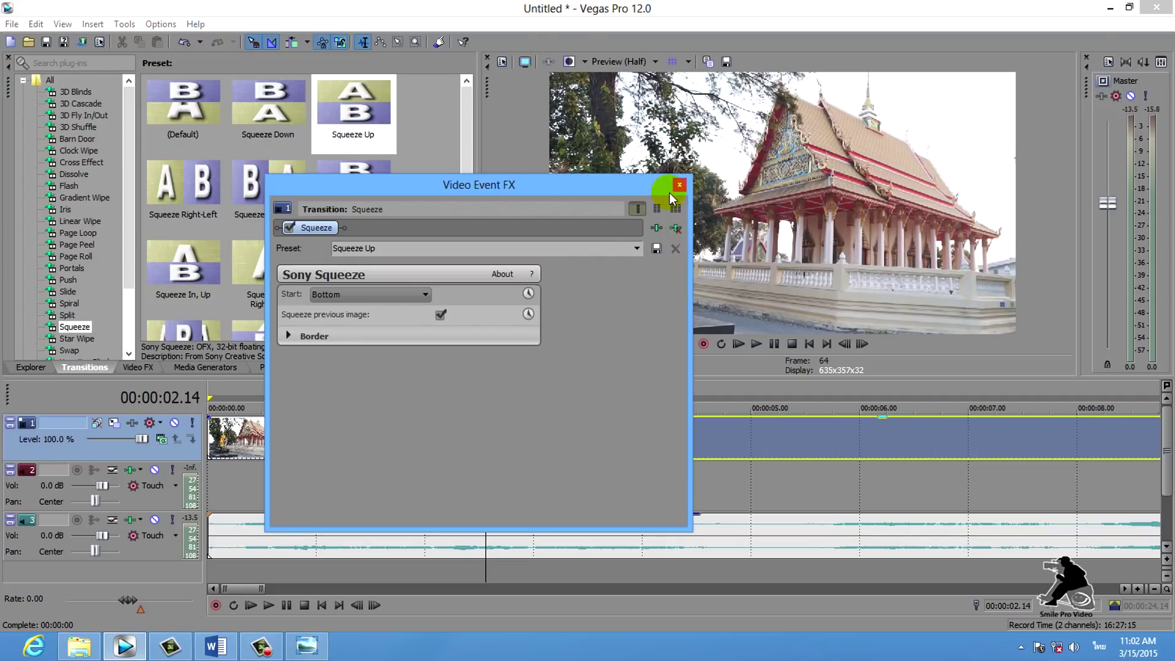
click(678, 186)
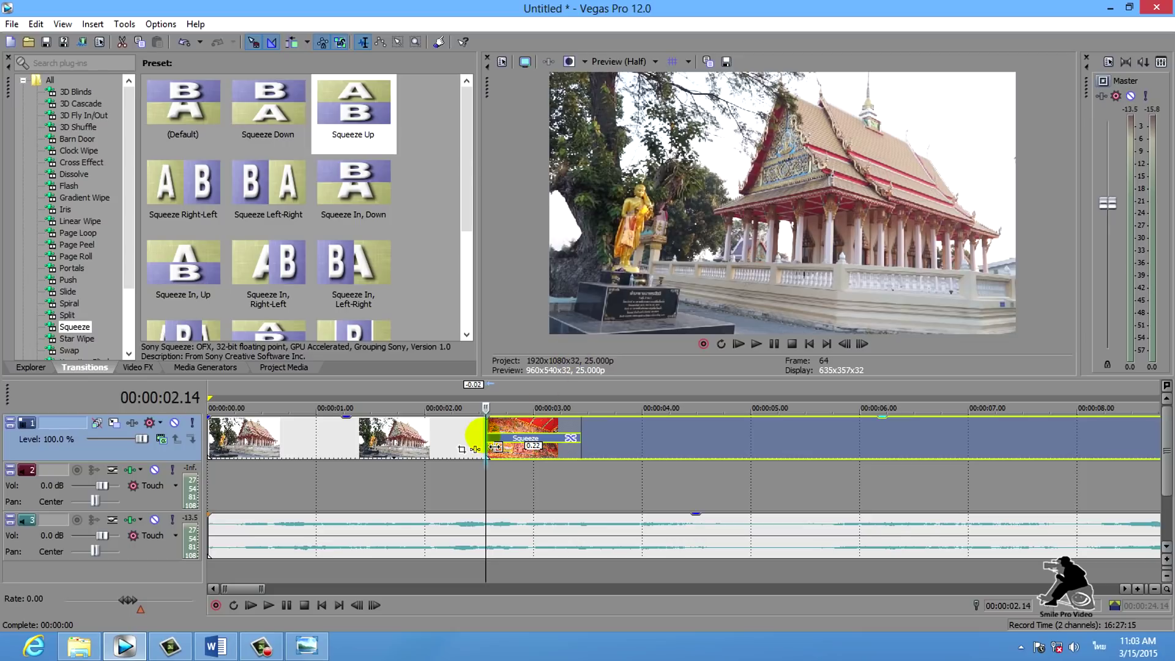
key(space)
key(space)
key(space)
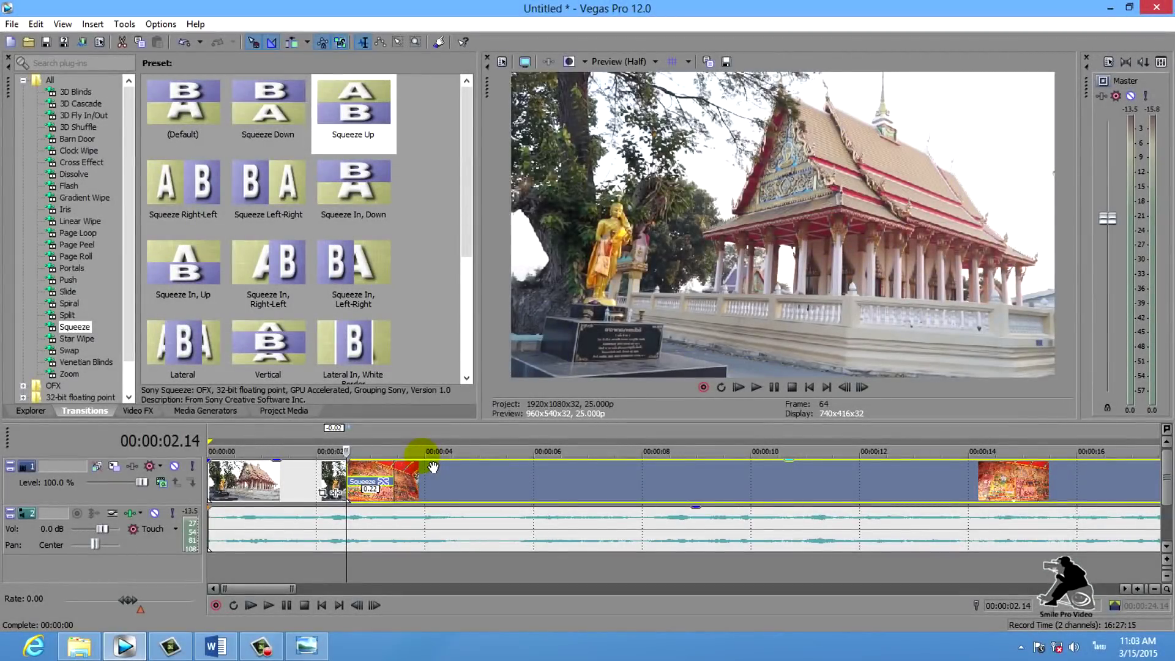
- Play back the Squeeze transition repeatedly from about 00:00:02.01, and look at the preview quality options
click(319, 480)
key(space)
key(space)
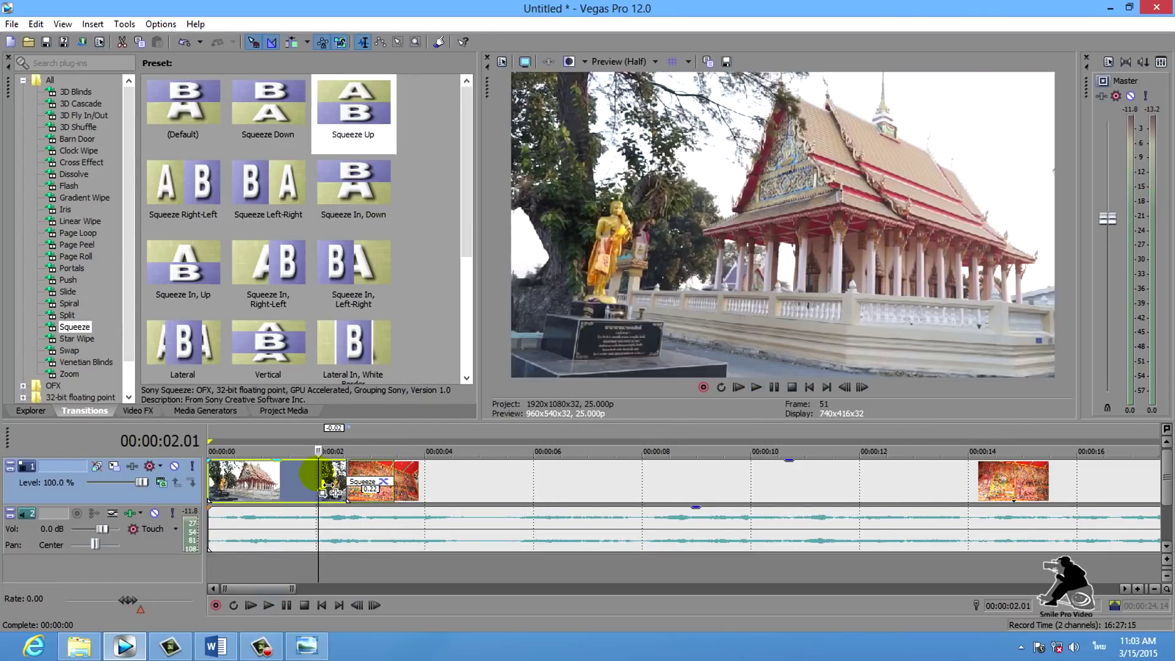
key(space)
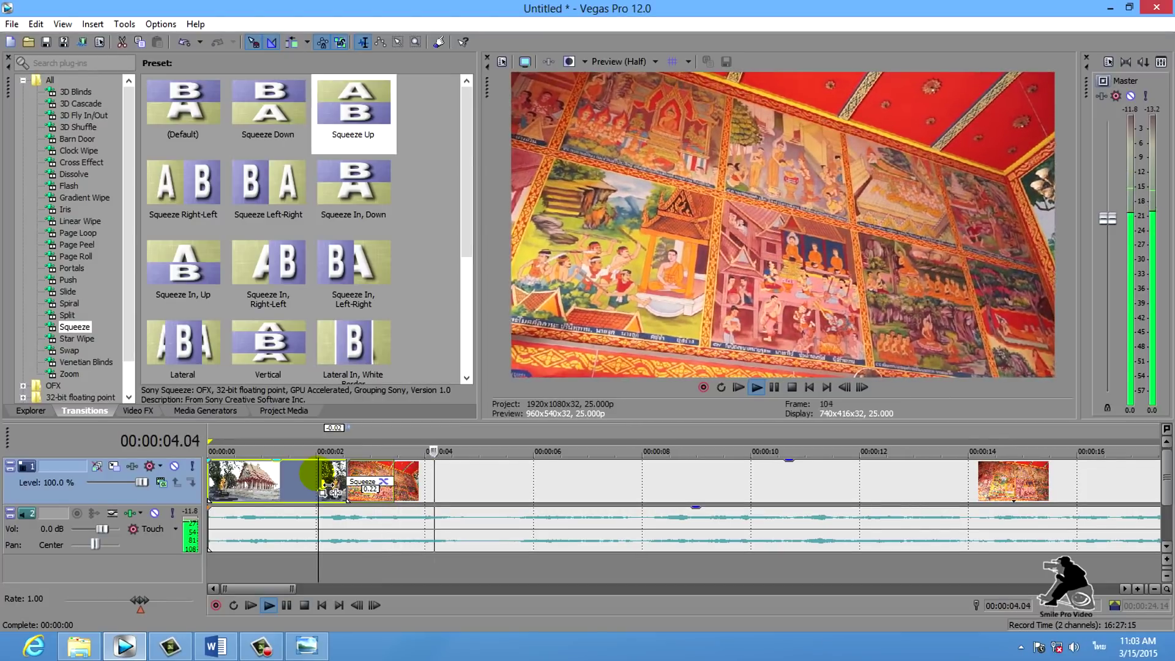
key(space)
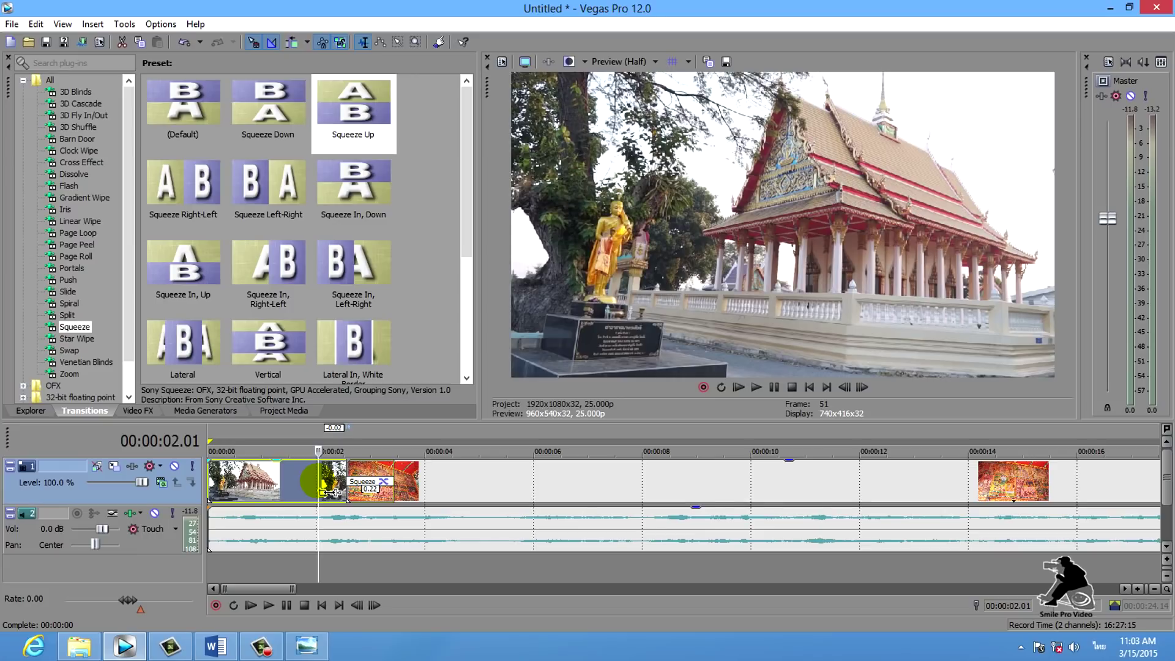
key(space)
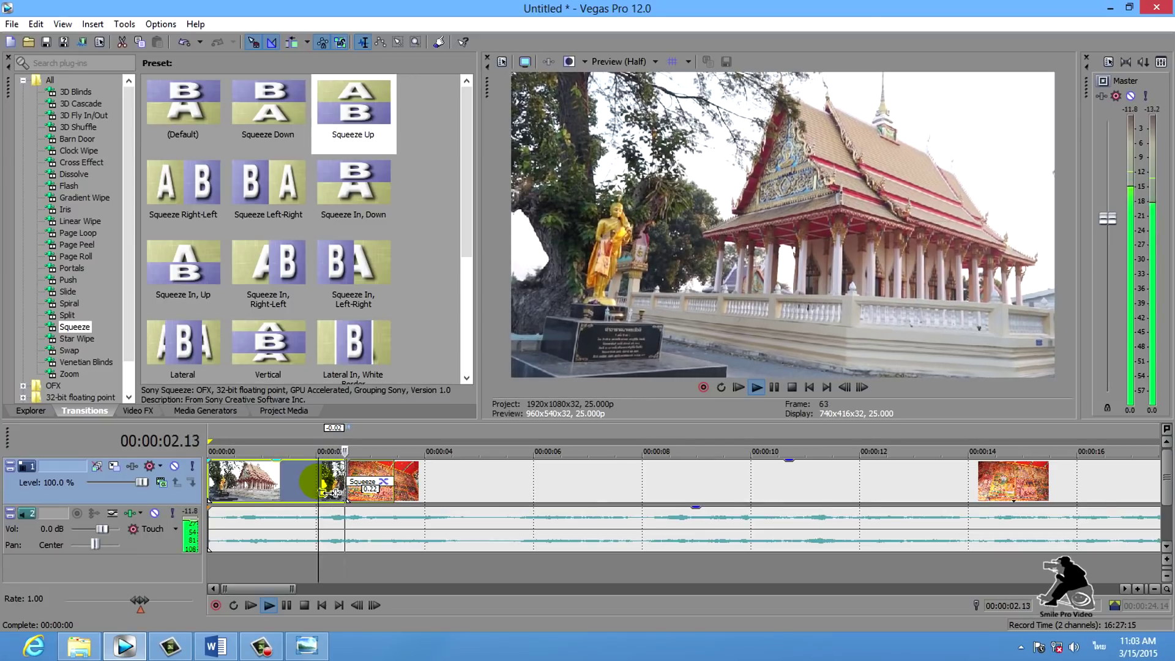
key(space)
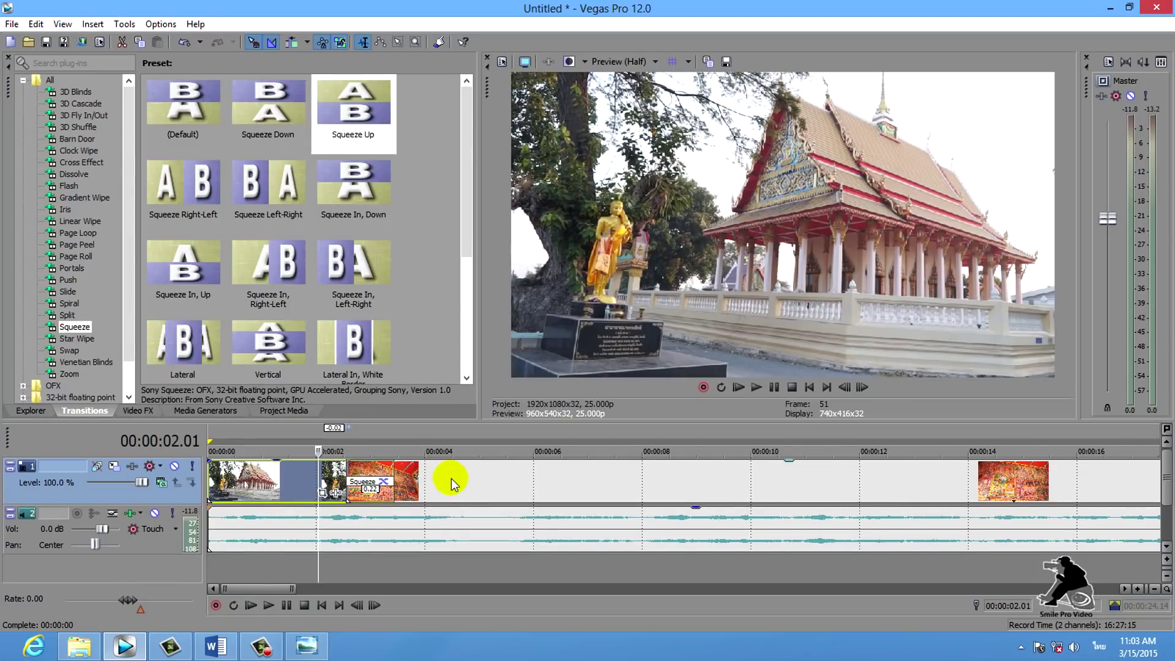
key(space)
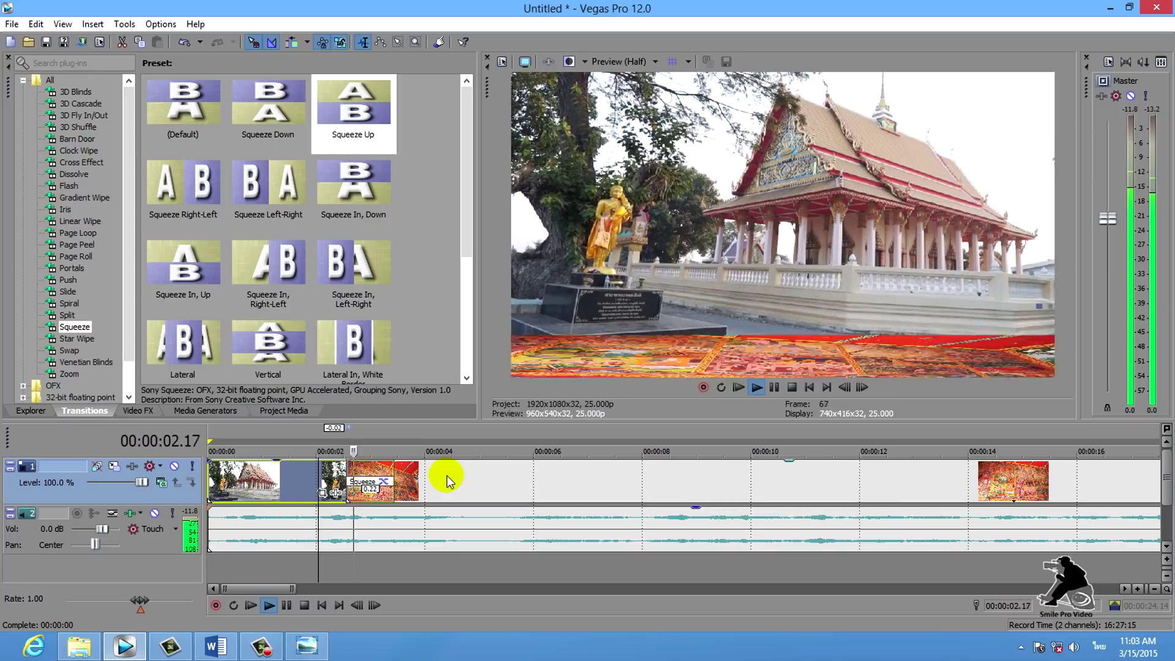
key(Return)
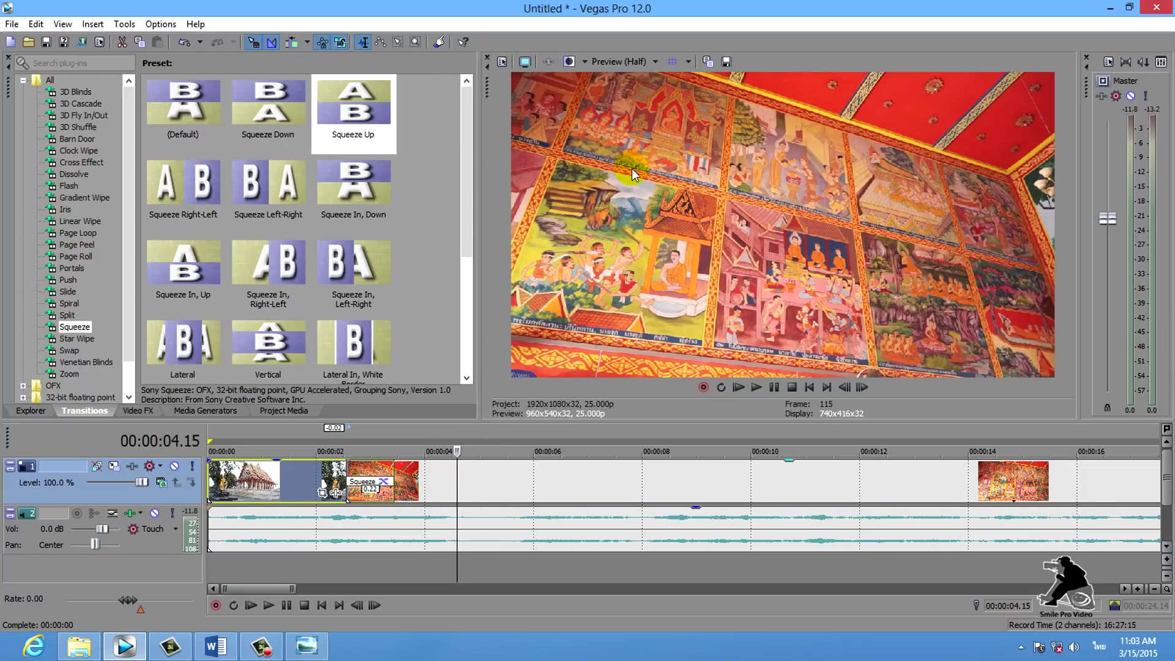
click(636, 61)
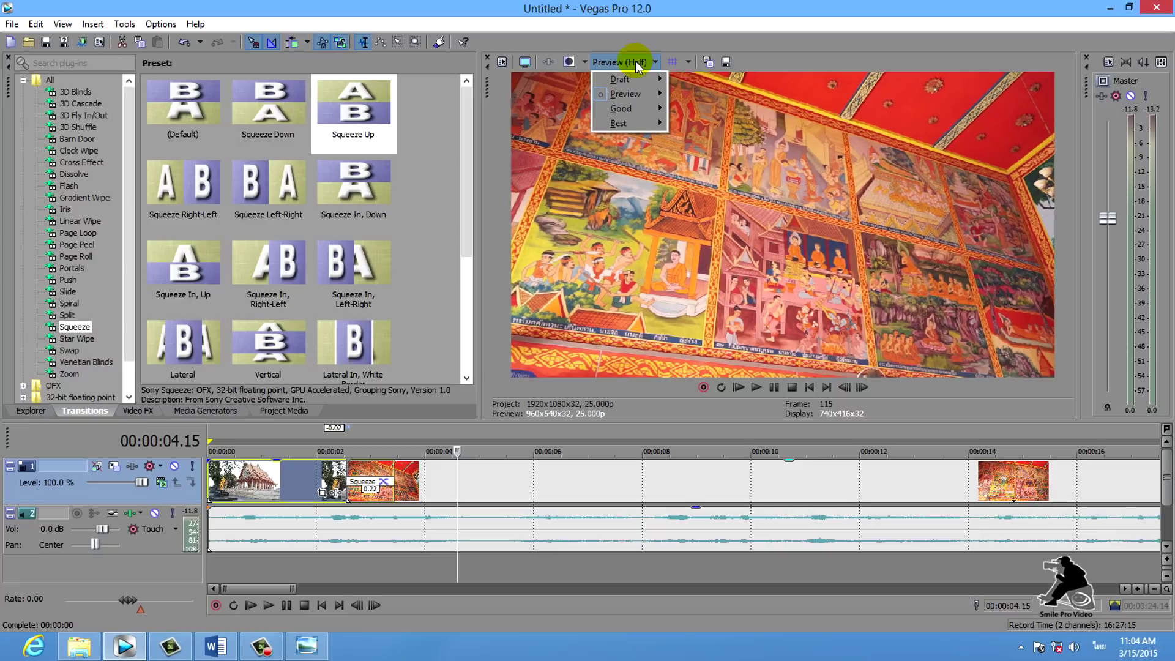
mouse_move(623, 91)
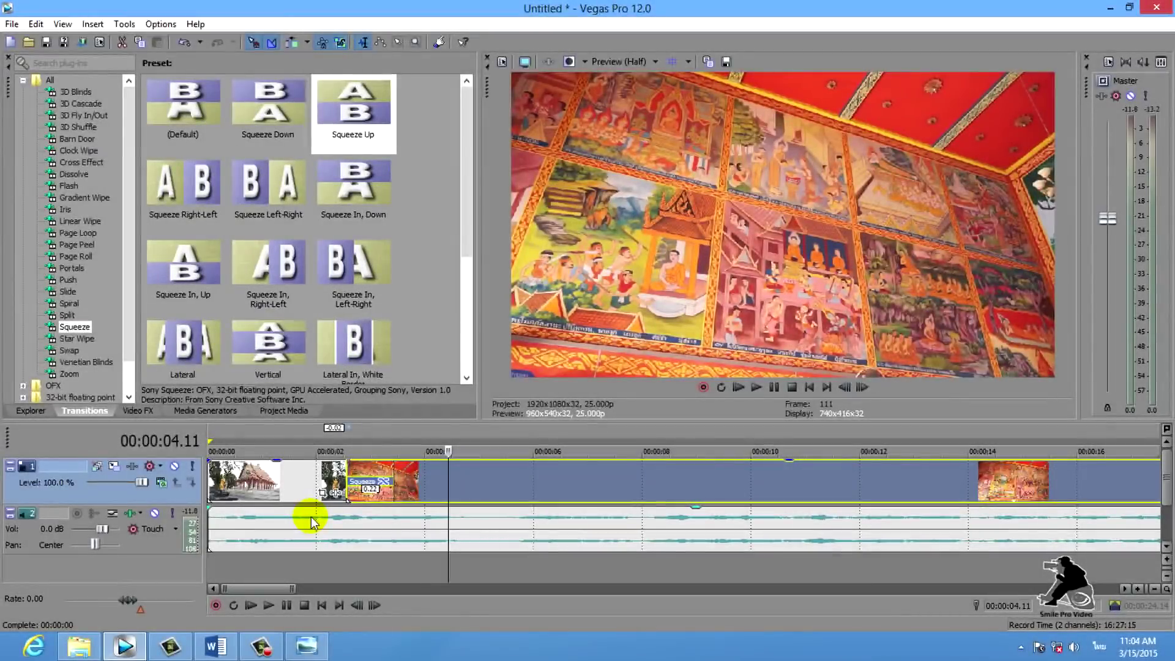
- Insert a video track above the clips and place a (Legacy) Text event with the Default Text preset at its start
right_click(97, 491)
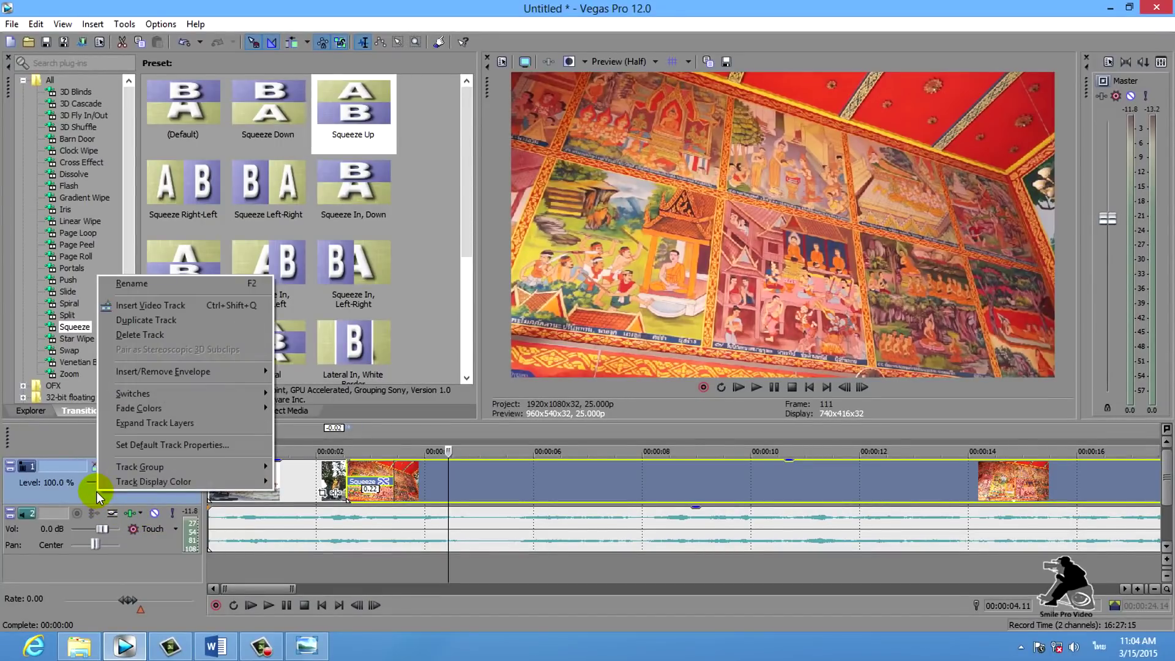
click(201, 309)
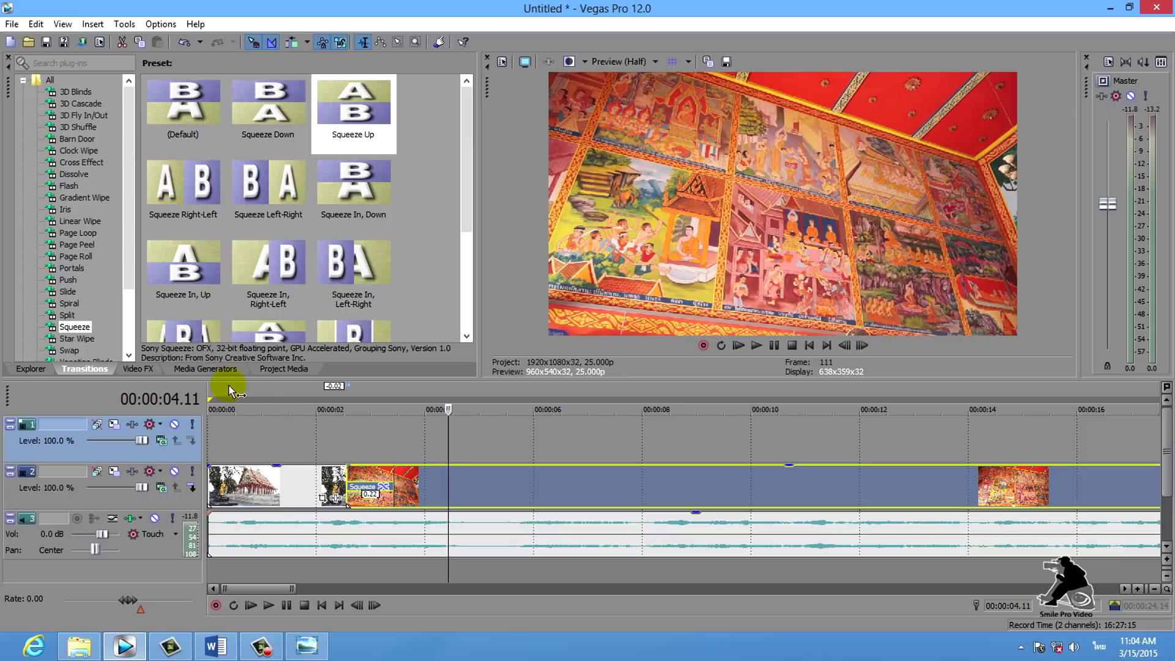
click(205, 370)
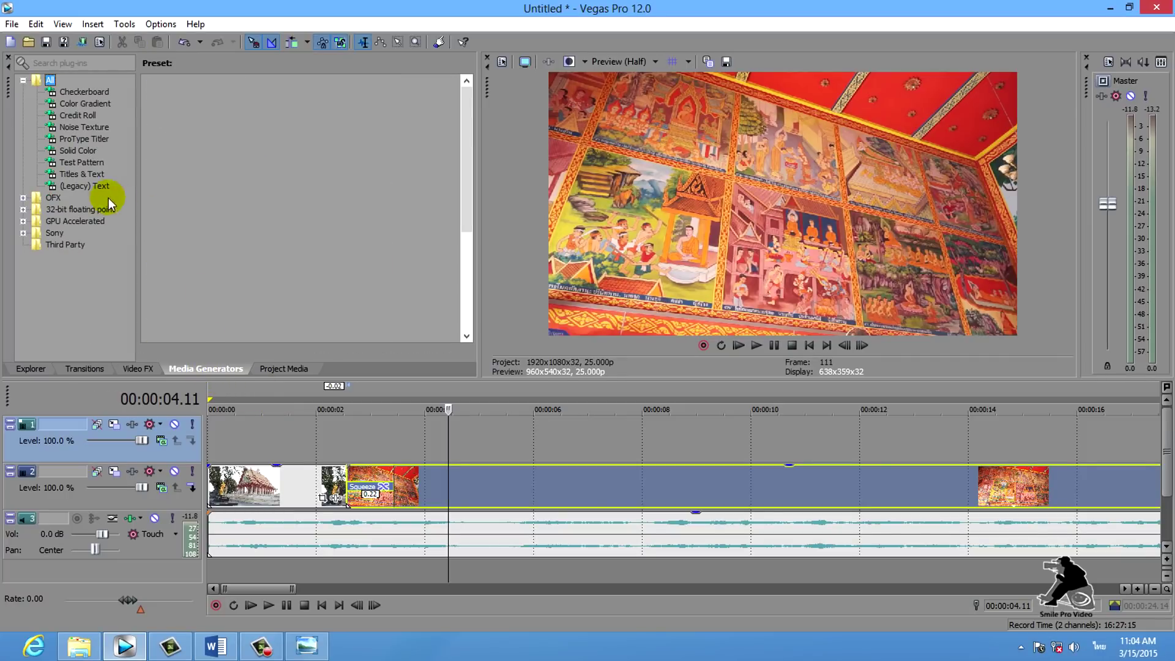
click(92, 186)
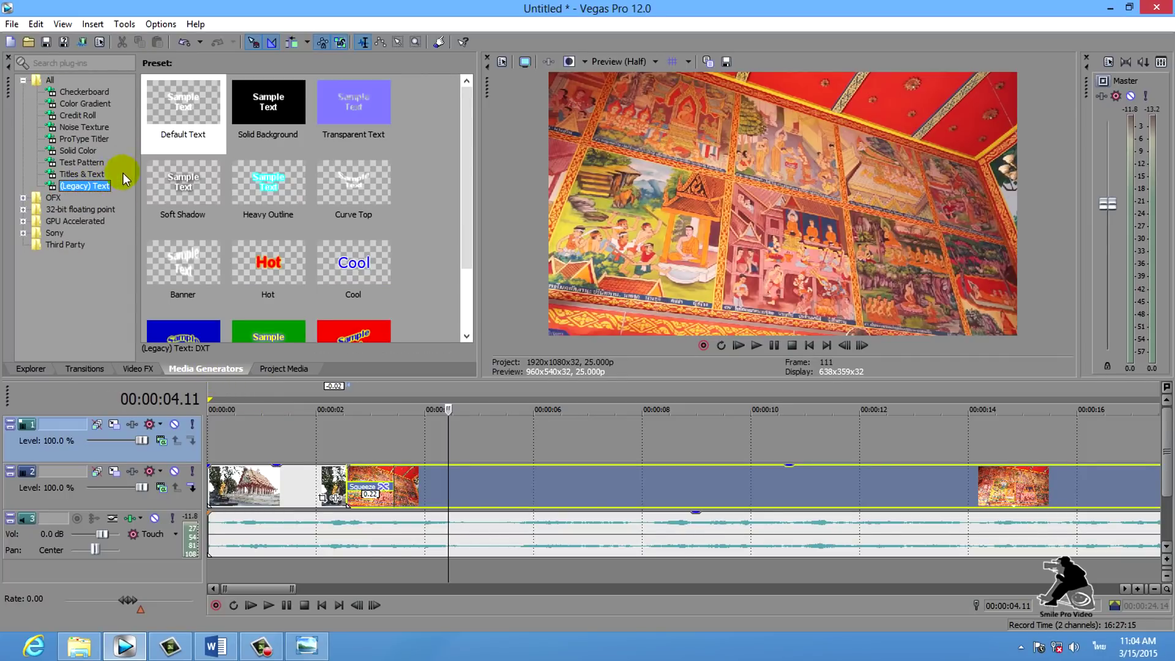
drag(182, 109, 190, 117)
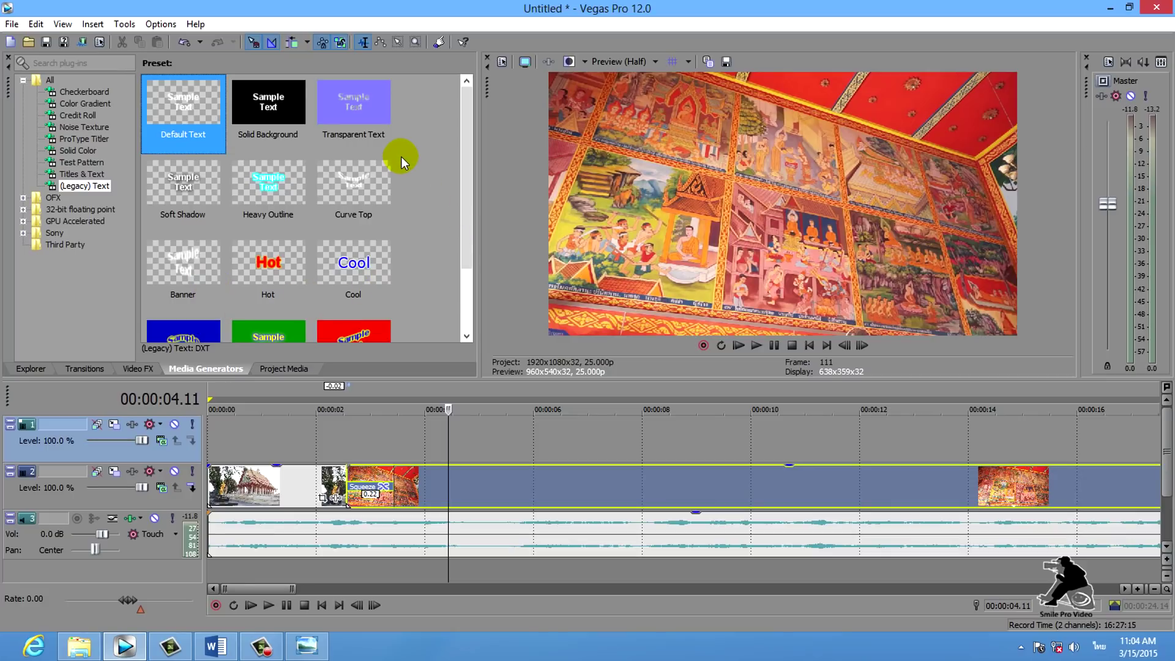
drag(353, 363, 358, 423)
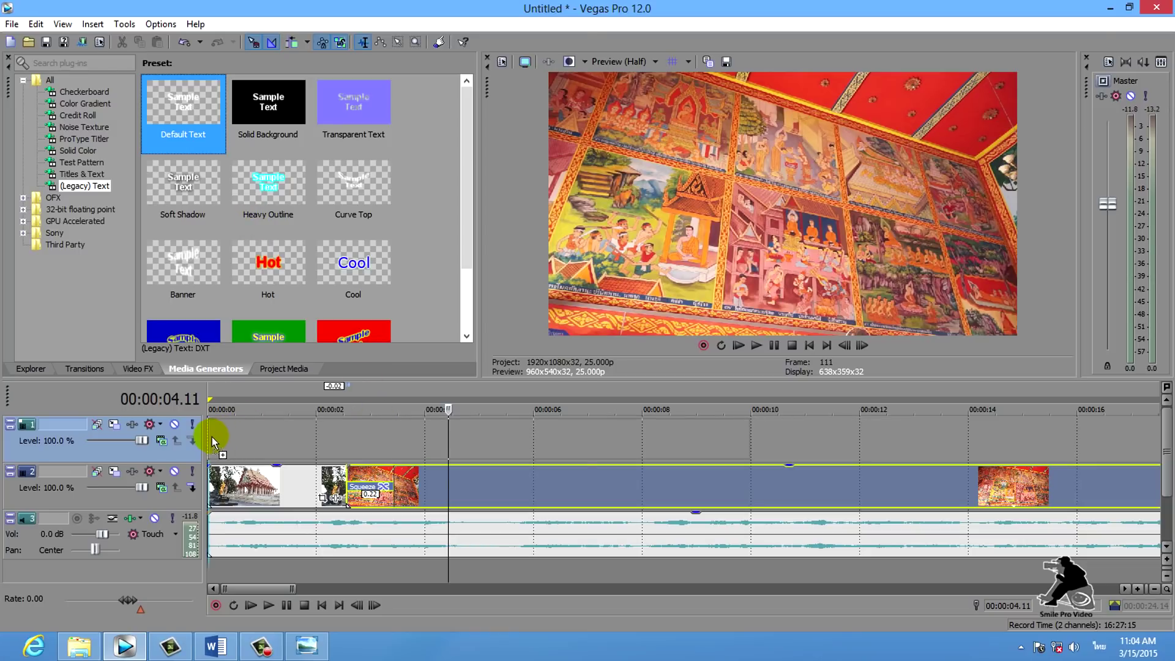
drag(212, 436, 213, 437)
- With the playhead over the first clip, replace the sample text with "วัดศรีพะโล"
click(277, 496)
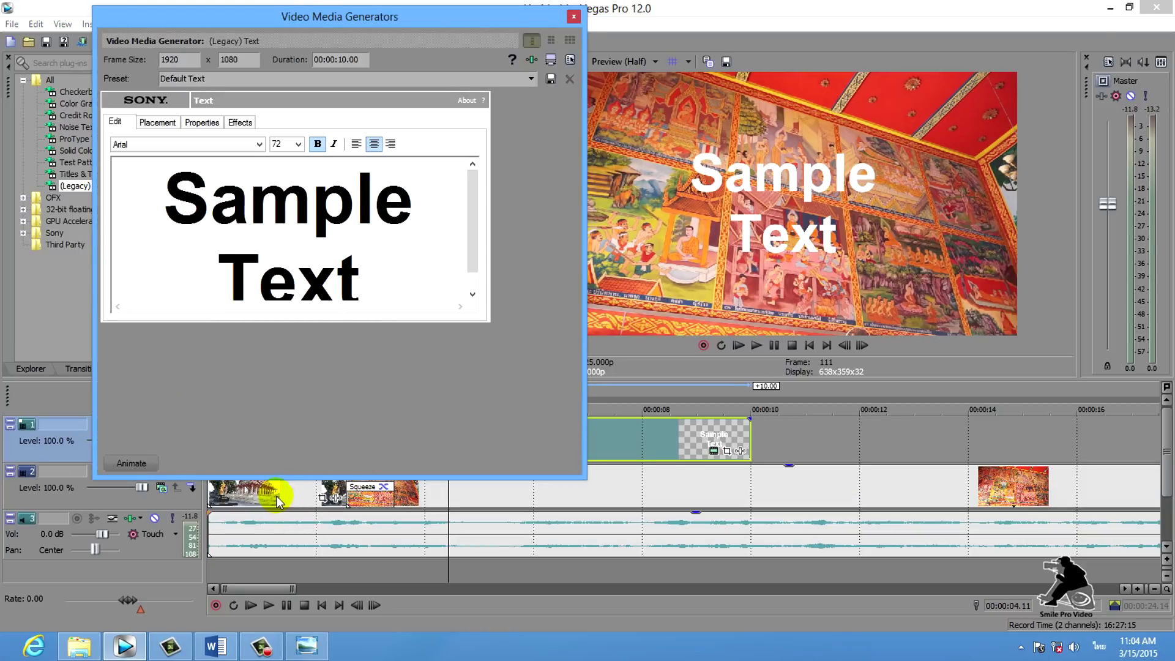
click(390, 285)
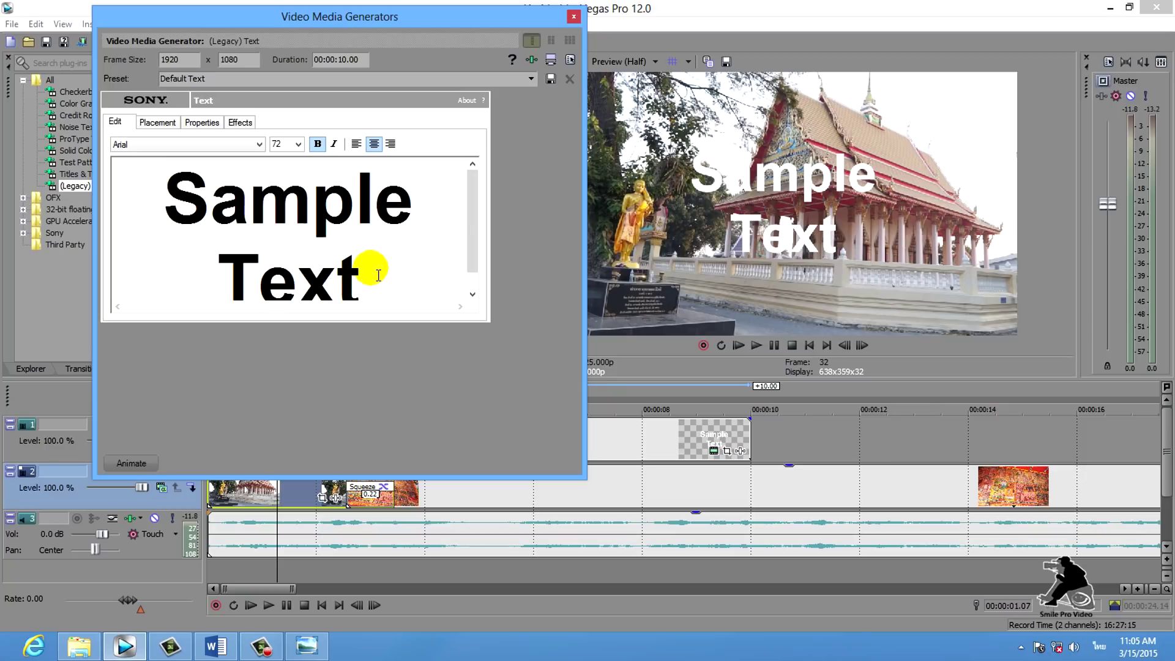
click(147, 157)
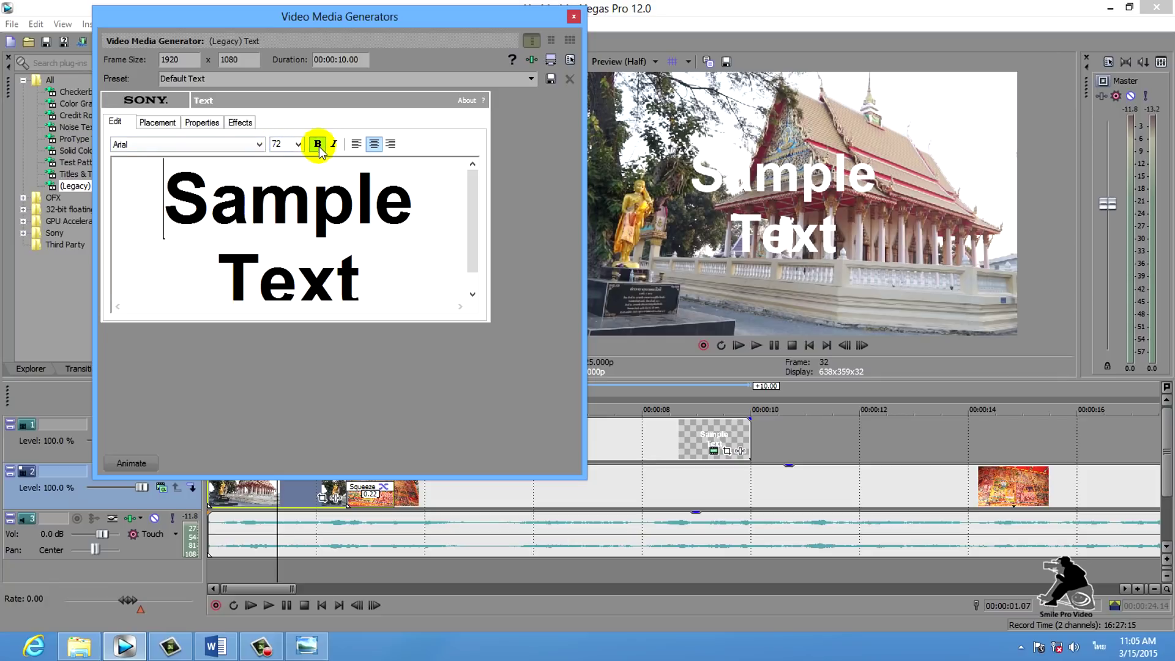
drag(350, 262, 86, 119)
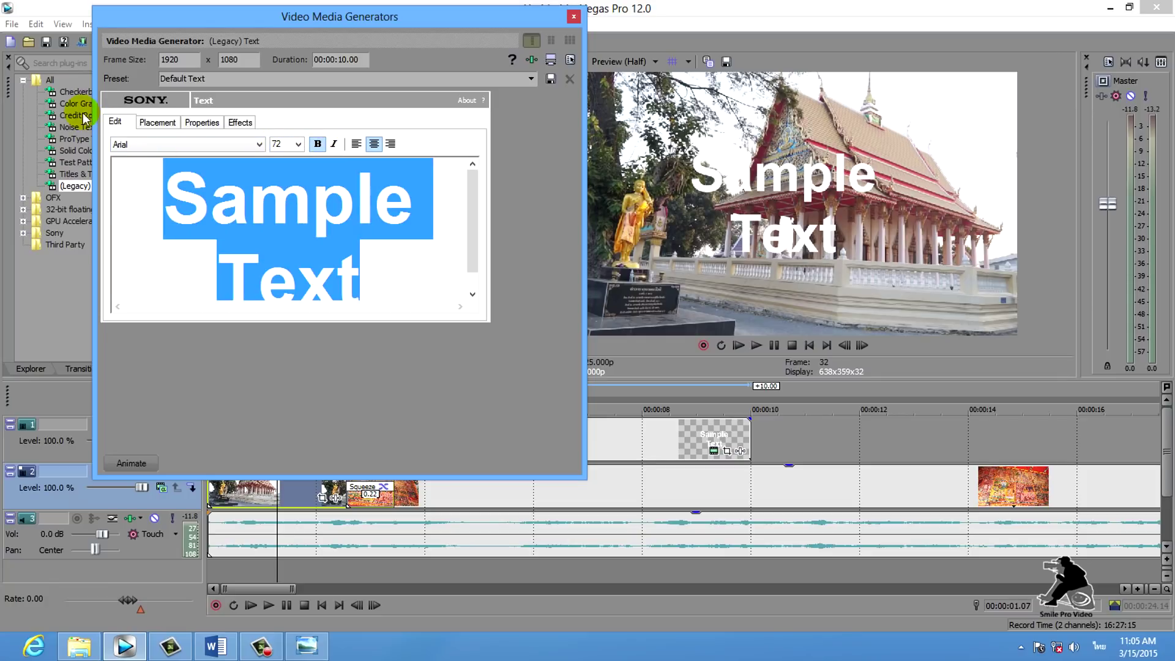
text(วัด)
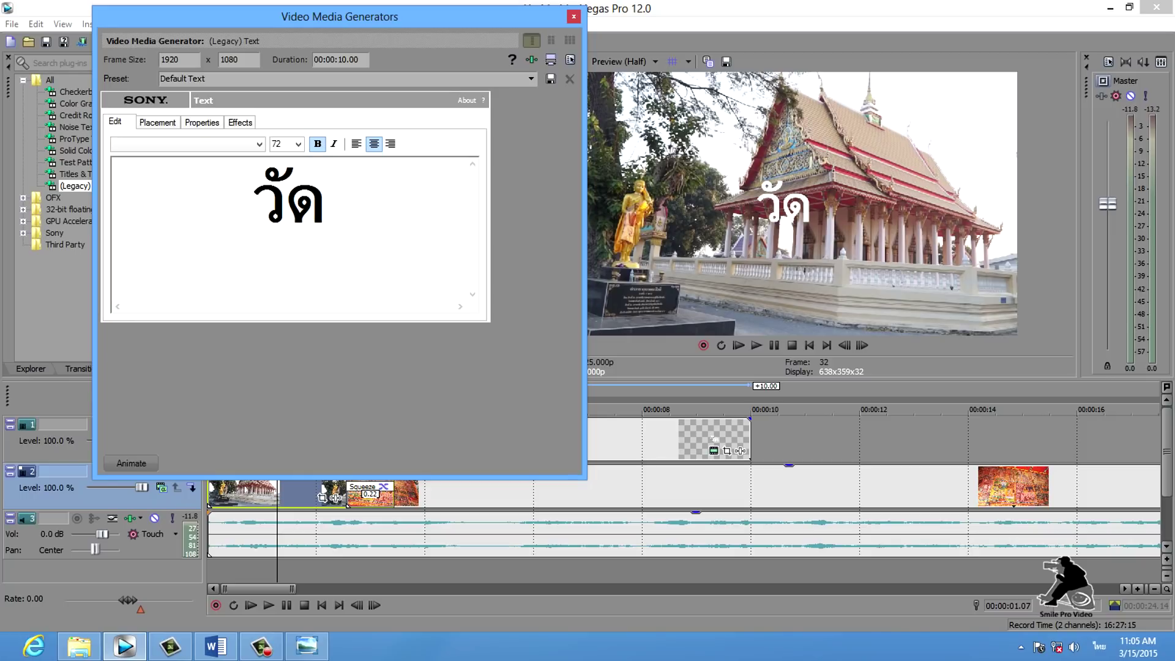
text(ศรีพะโล)
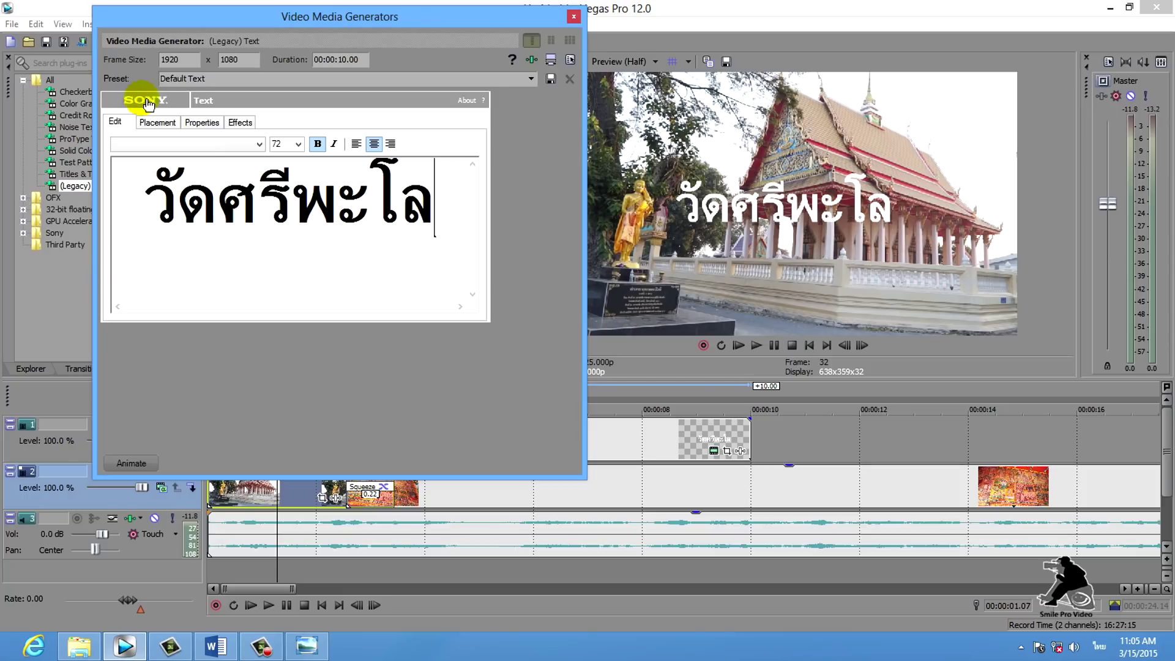
- Set the title text's font to TH Srisakdi
click(260, 145)
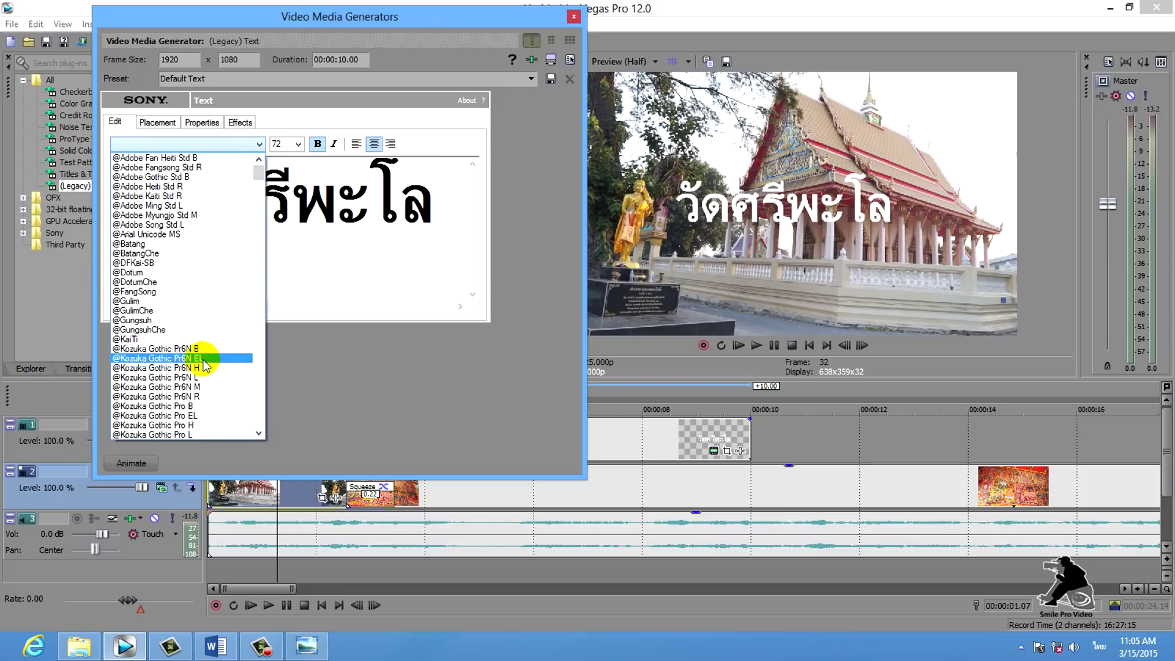
scroll(242, 359, down, 3)
drag(257, 179, 261, 411)
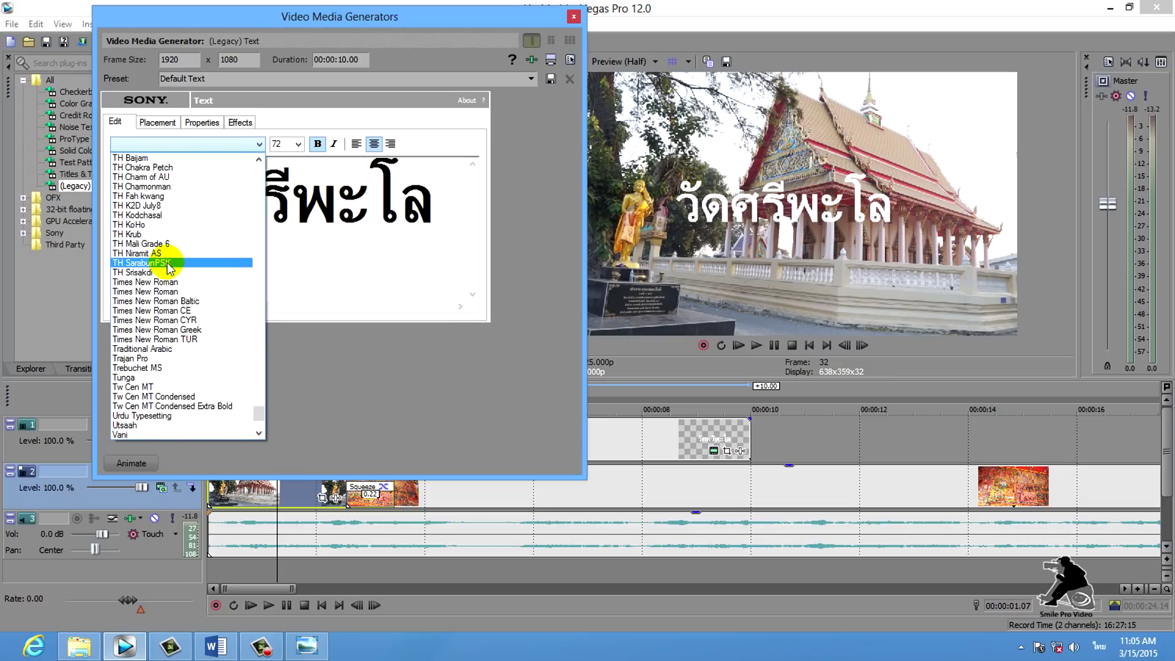
click(158, 272)
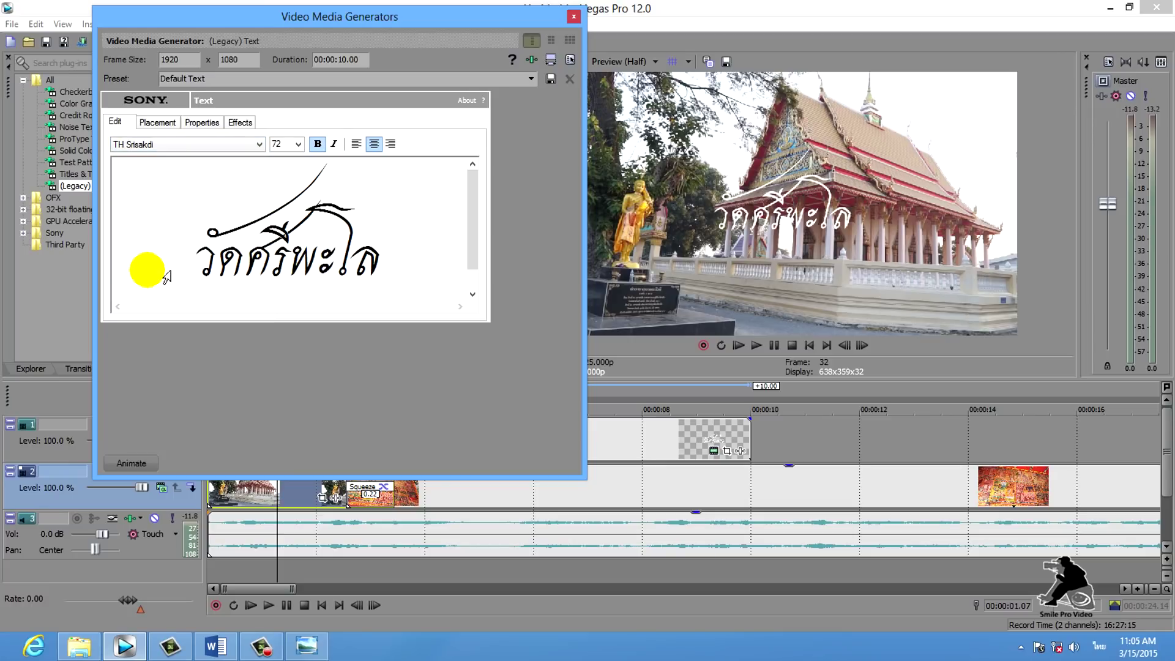
- Set the title's font size to 60 and place it near the frame's lower-right corner at about X 0.568, Y 0.654
click(156, 124)
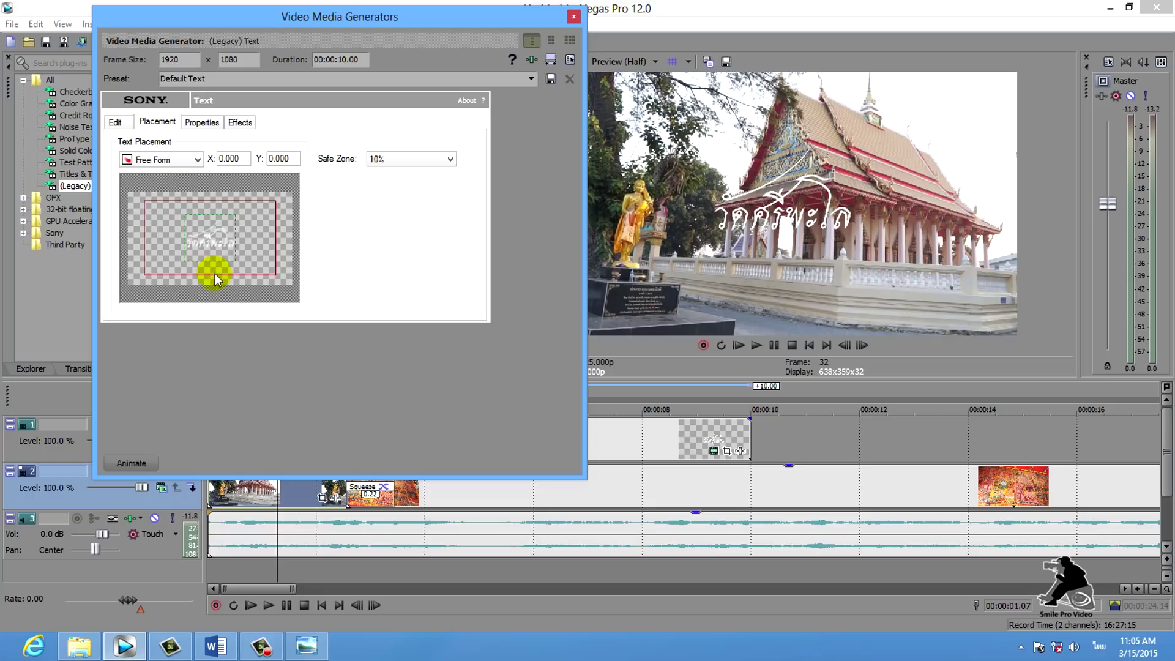
drag(218, 258, 264, 290)
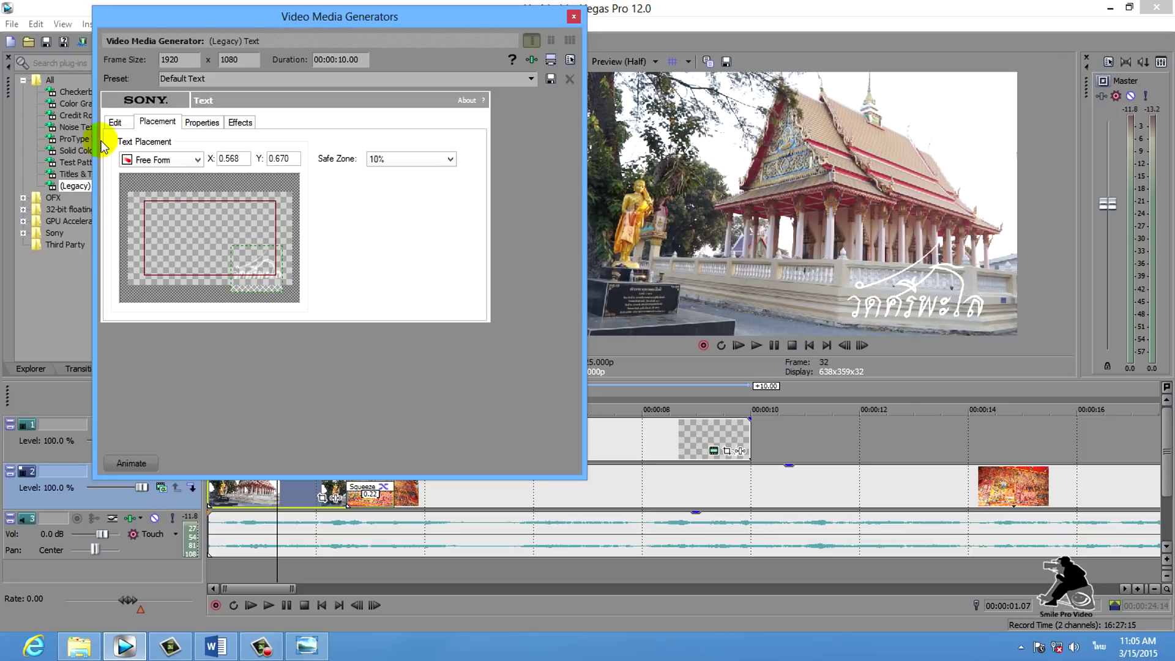
click(113, 121)
click(296, 145)
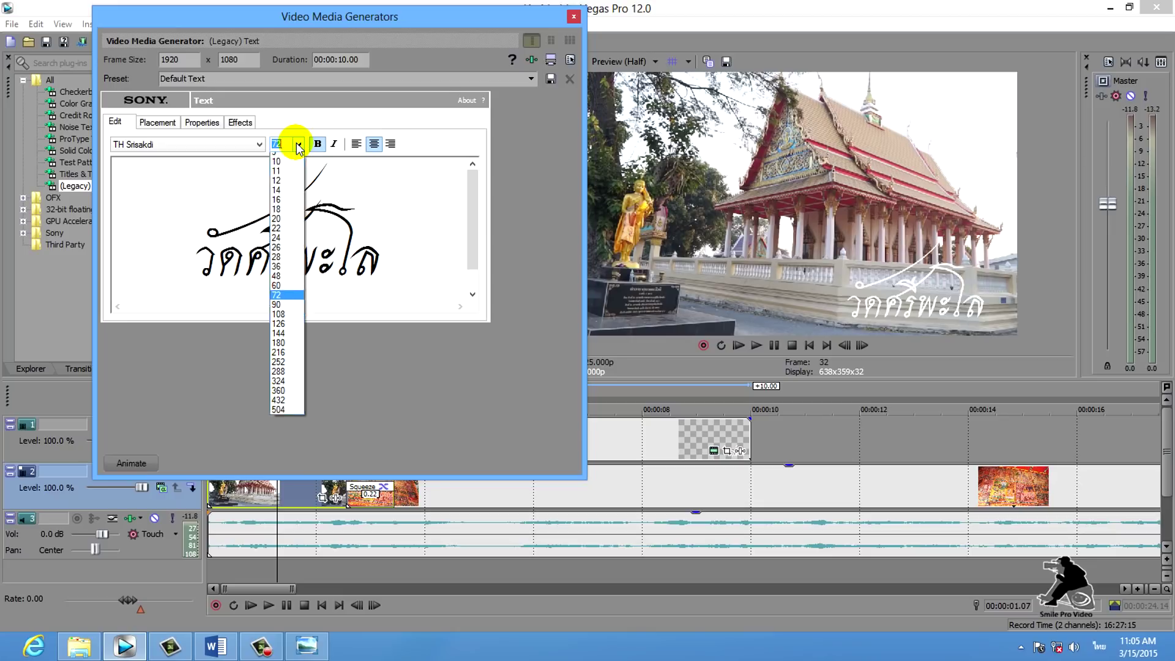
click(281, 302)
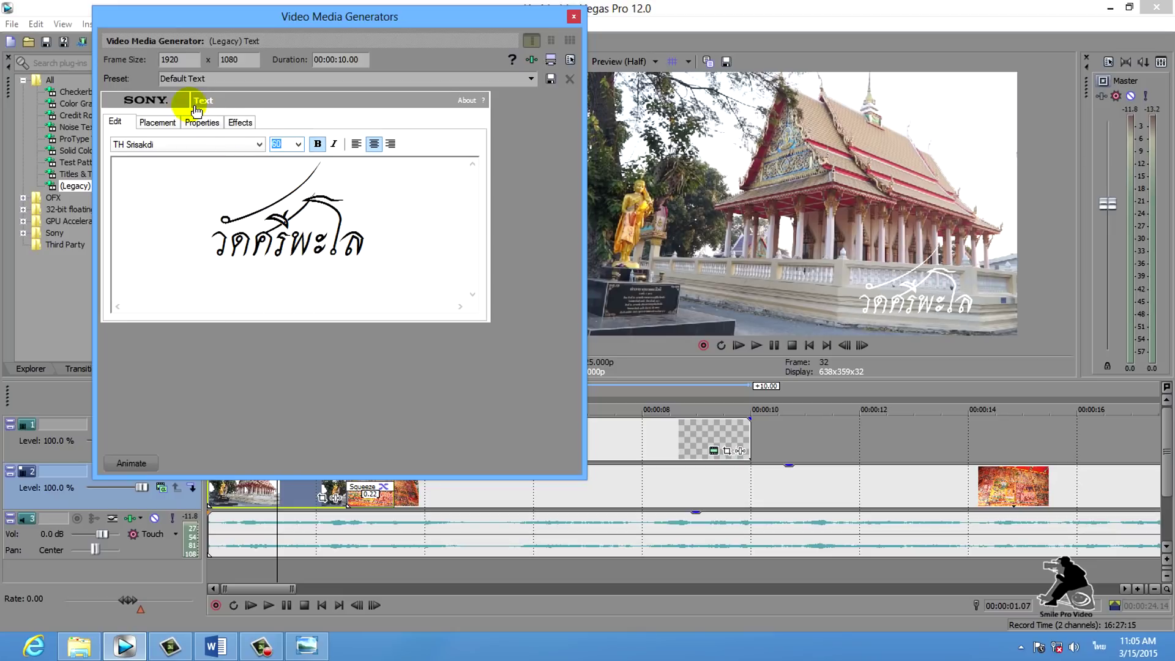
click(157, 121)
drag(270, 296, 270, 295)
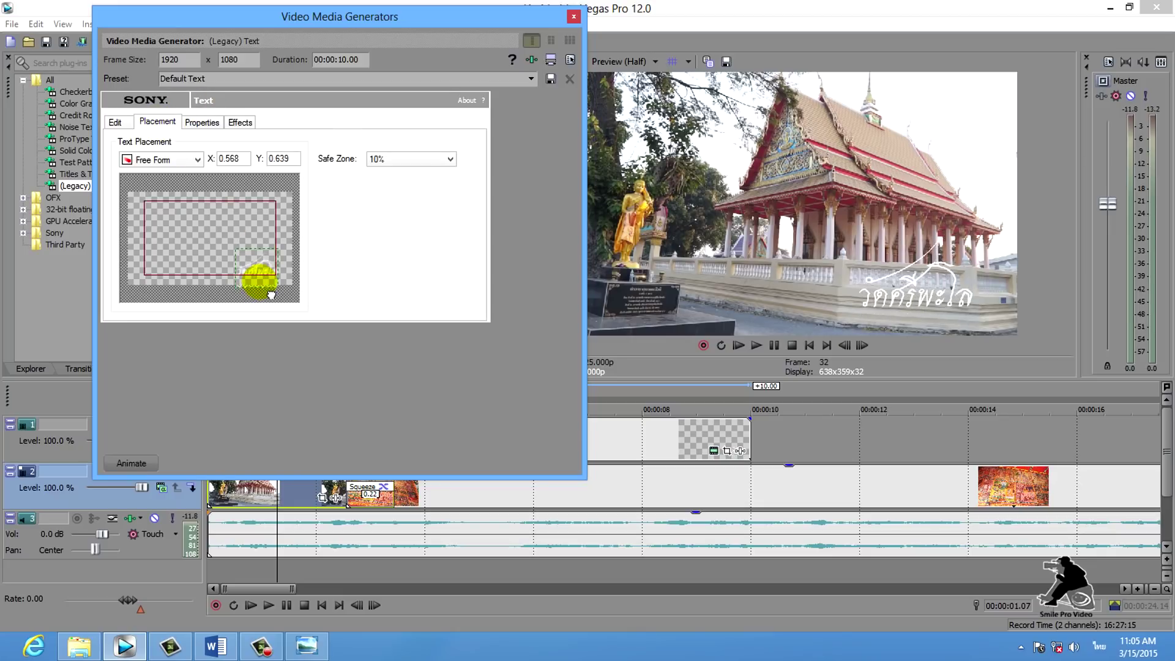
- Make the title text black and shift it closer to the frame's lower-right corner, at about X 0.61, Y 0.67
click(202, 121)
drag(211, 191, 207, 244)
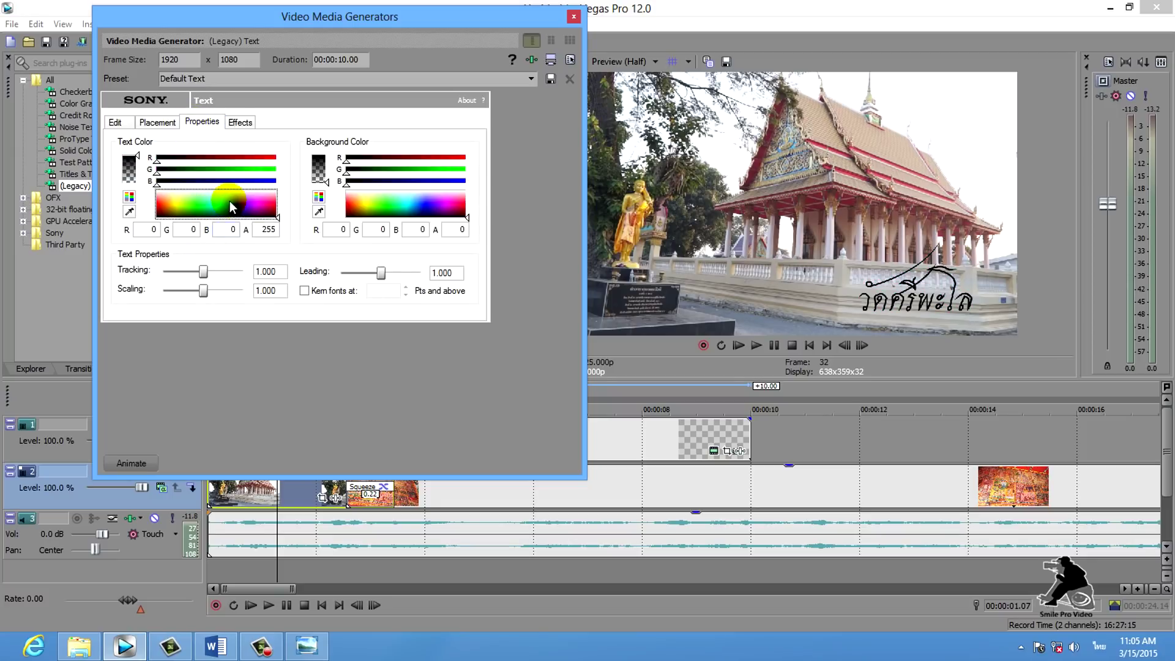
click(179, 125)
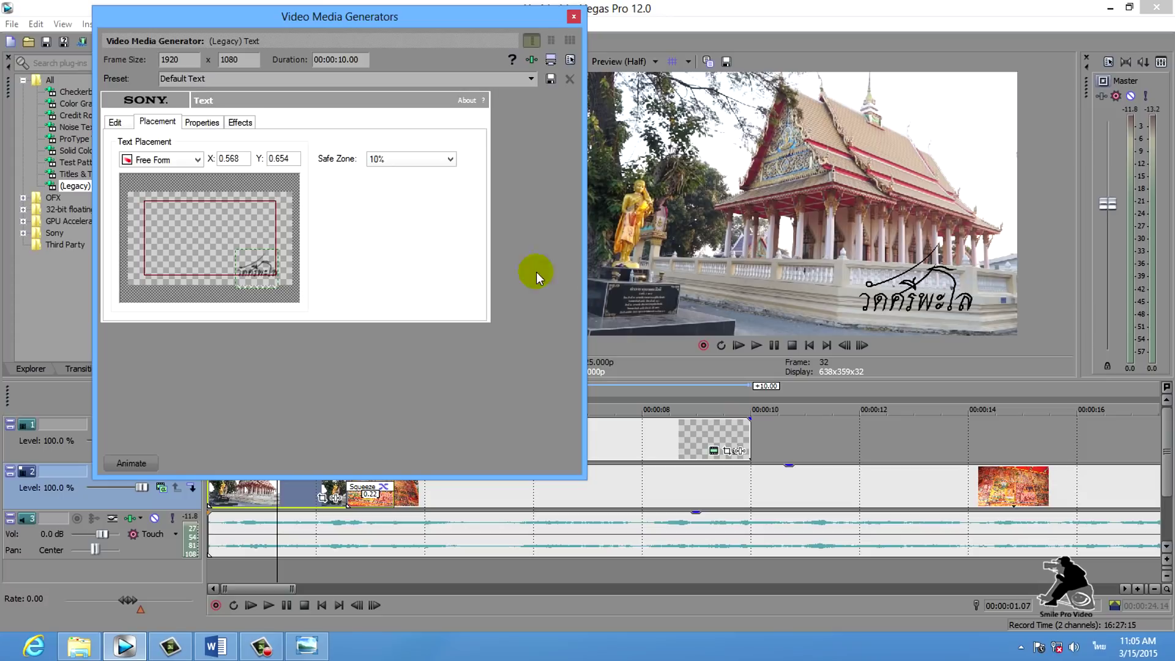
drag(248, 262, 277, 280)
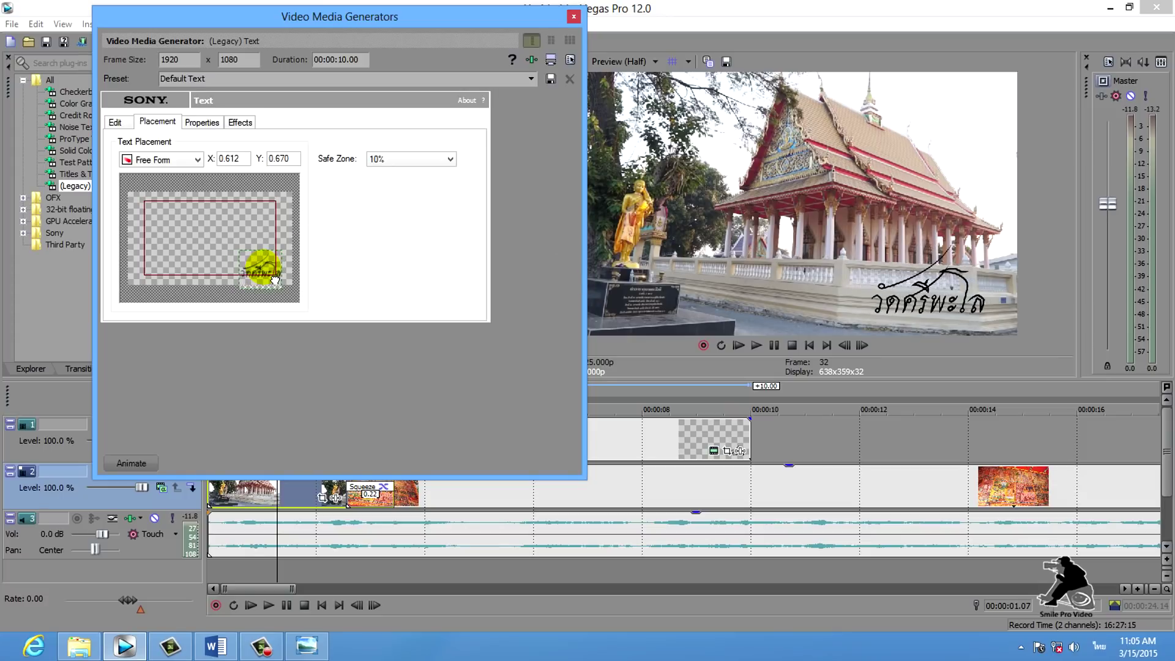
- Give the title a white outline about 0.181 wide and turn on its shadow
click(209, 122)
click(240, 123)
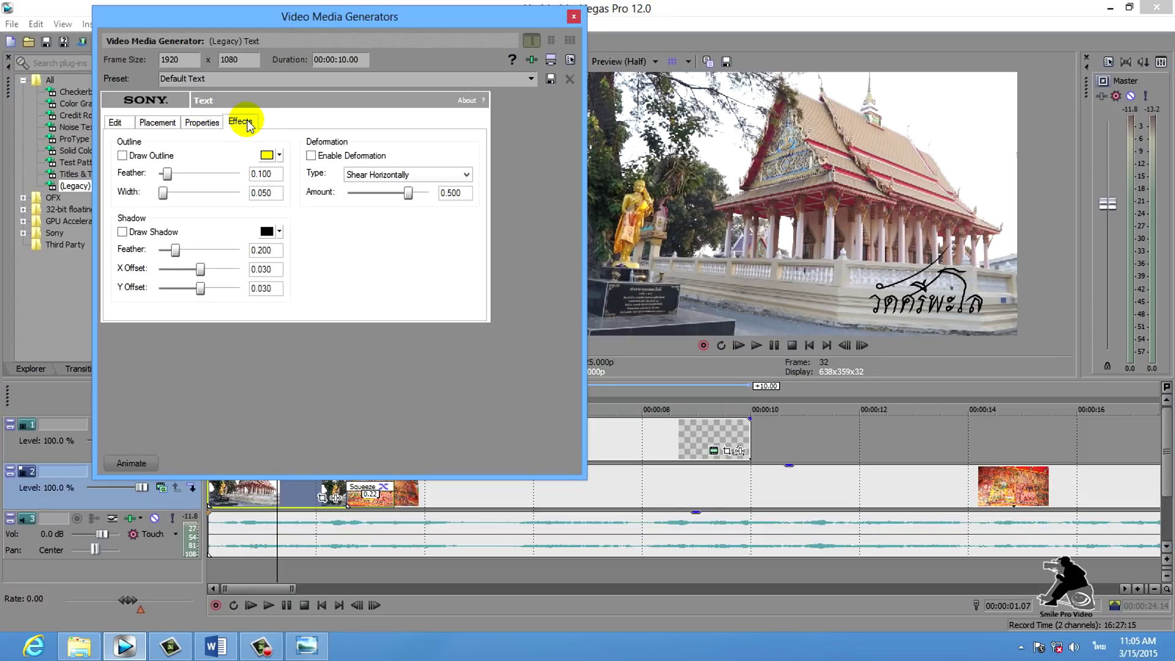
click(122, 156)
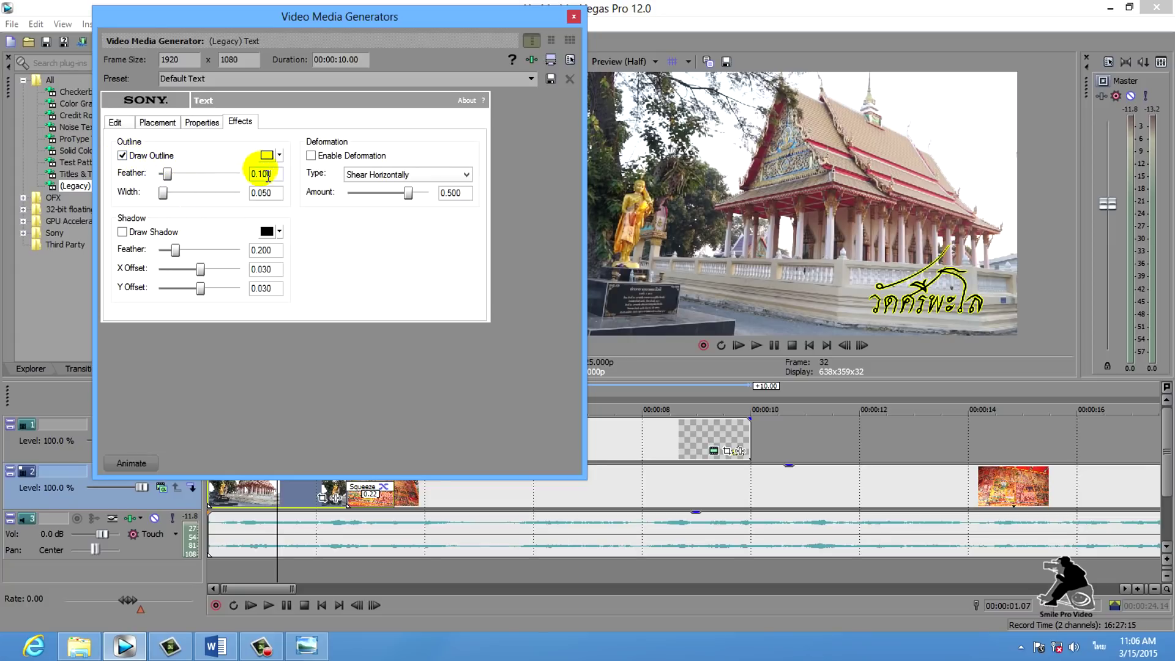
click(267, 155)
mouse_move(309, 220)
mouse_down()
mouse_move(302, 236)
mouse_move(314, 188)
mouse_move(326, 216)
mouse_move(319, 201)
mouse_up()
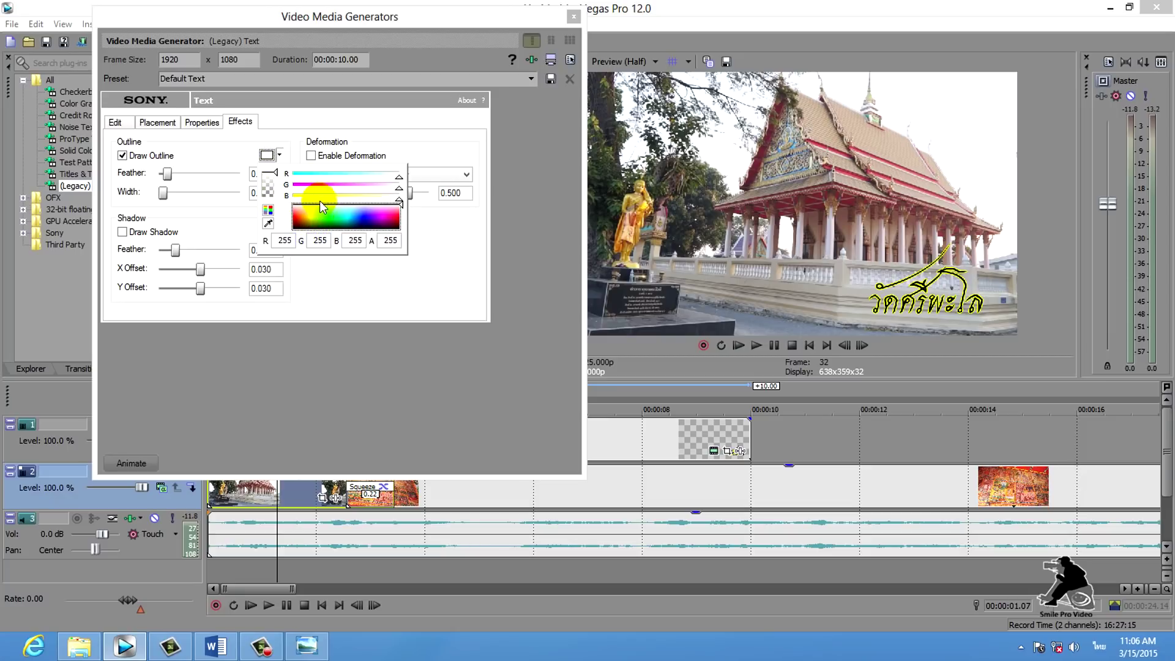
click(461, 229)
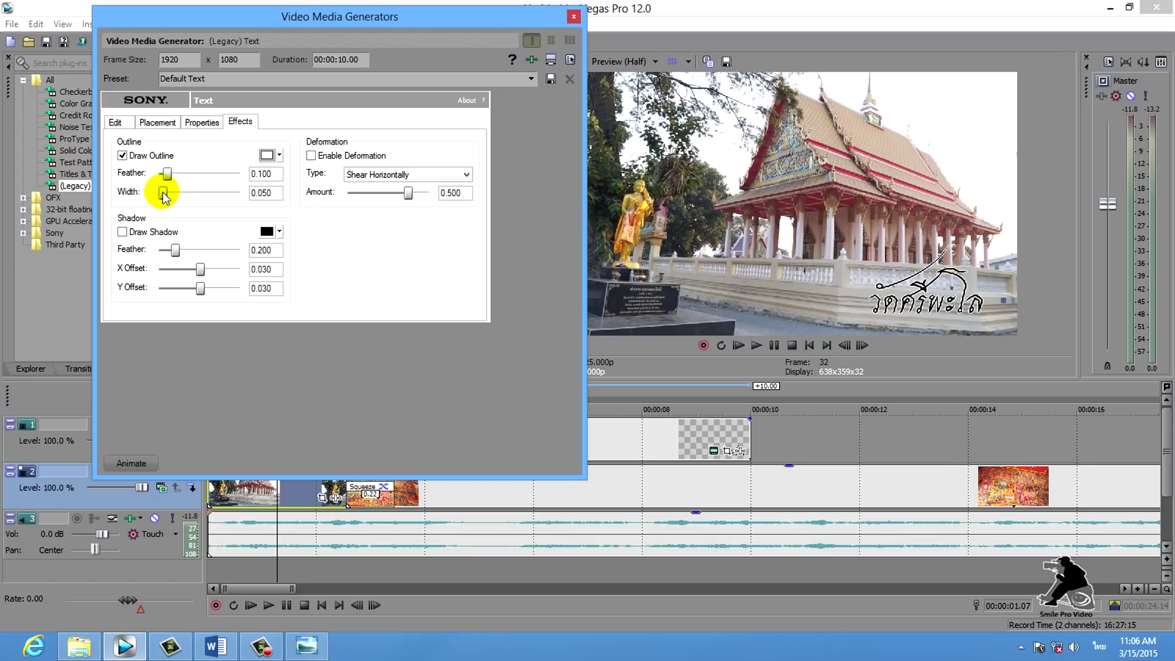
drag(162, 192, 175, 193)
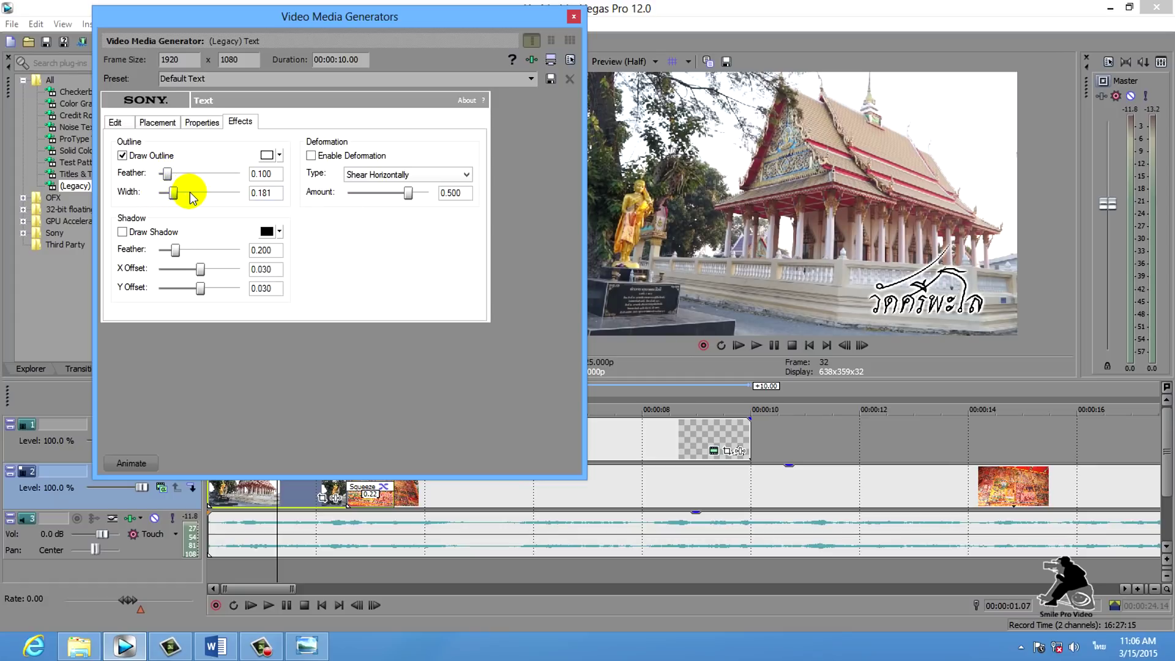
click(123, 233)
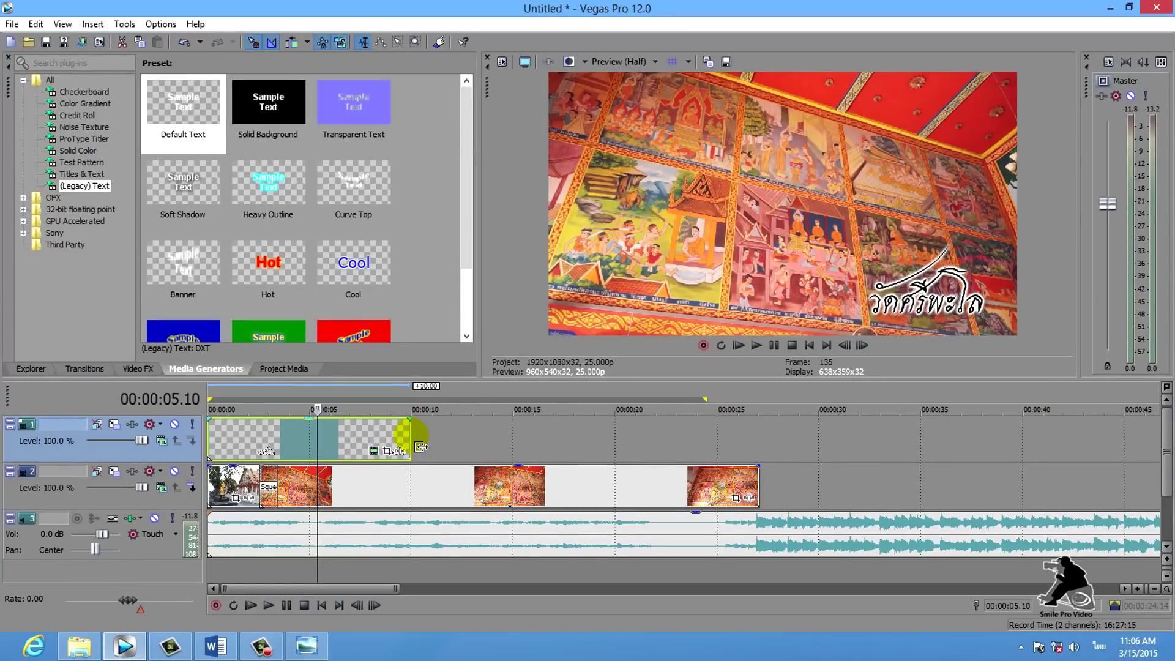
- Place a marker at the end of the text event at 00:00:10.00, leaving it unnamed
click(419, 446)
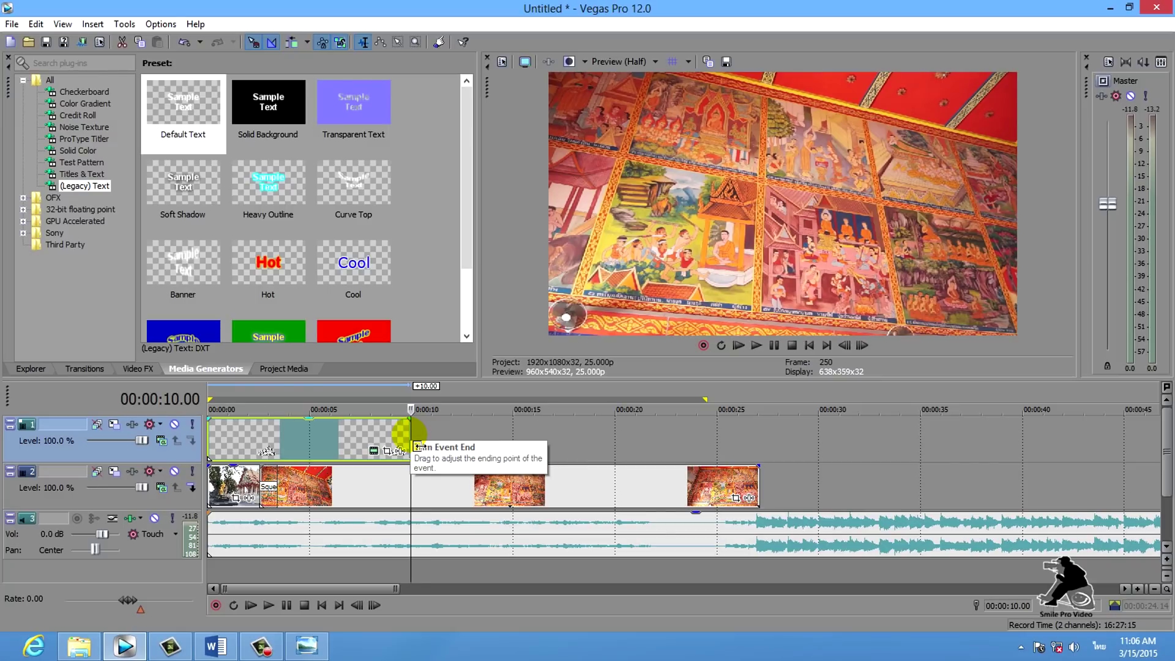
mouse_move(353, 361)
mouse_down()
mouse_move(378, 338)
mouse_move(396, 293)
mouse_move(426, 321)
mouse_move(434, 366)
mouse_up()
mouse_move(493, 331)
mouse_down()
mouse_move(543, 381)
mouse_move(573, 376)
mouse_up()
key(Escape)
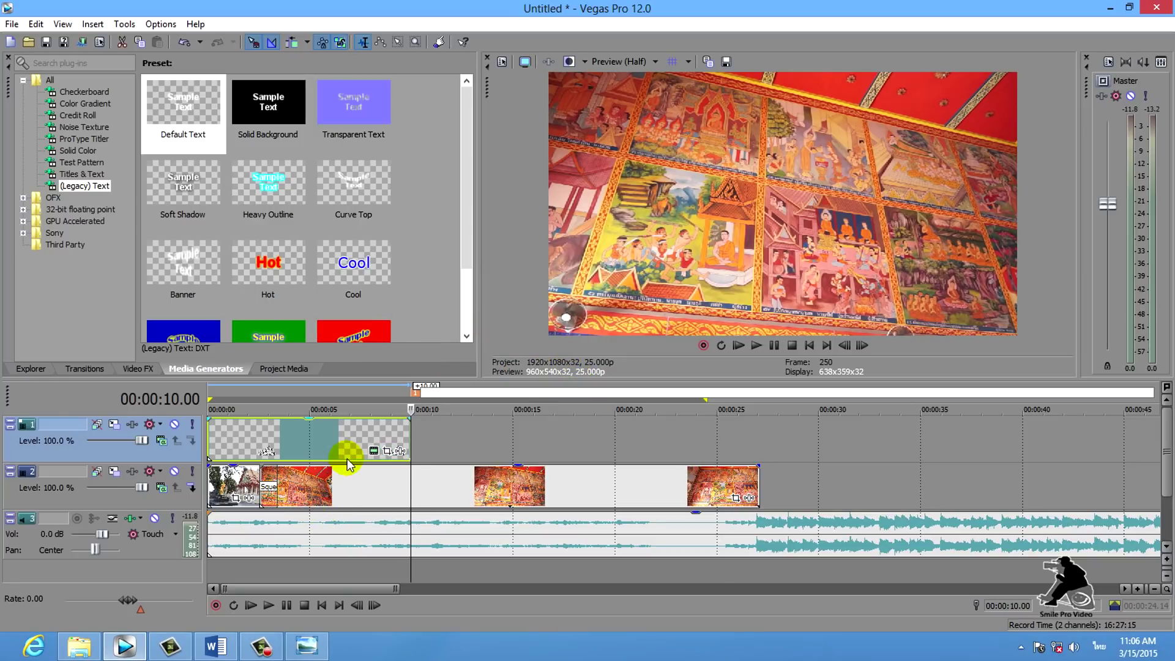
click(439, 432)
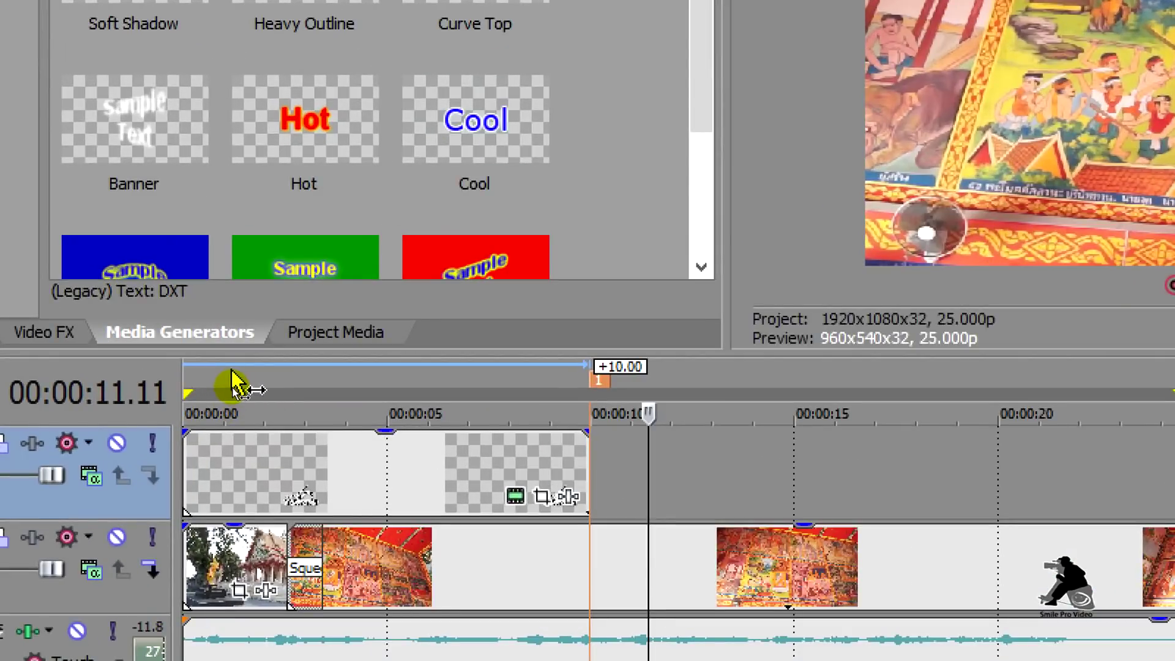
- Select the time range from the project start to the marker at 00:00:10.00 as the output range
double_click(318, 388)
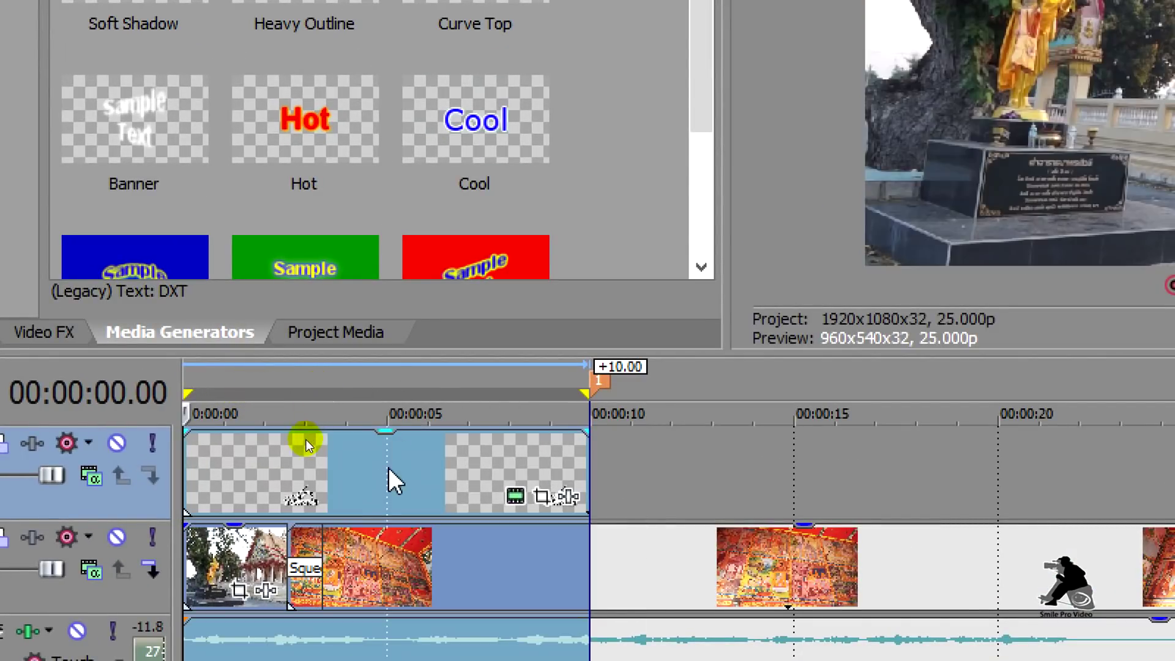
click(349, 468)
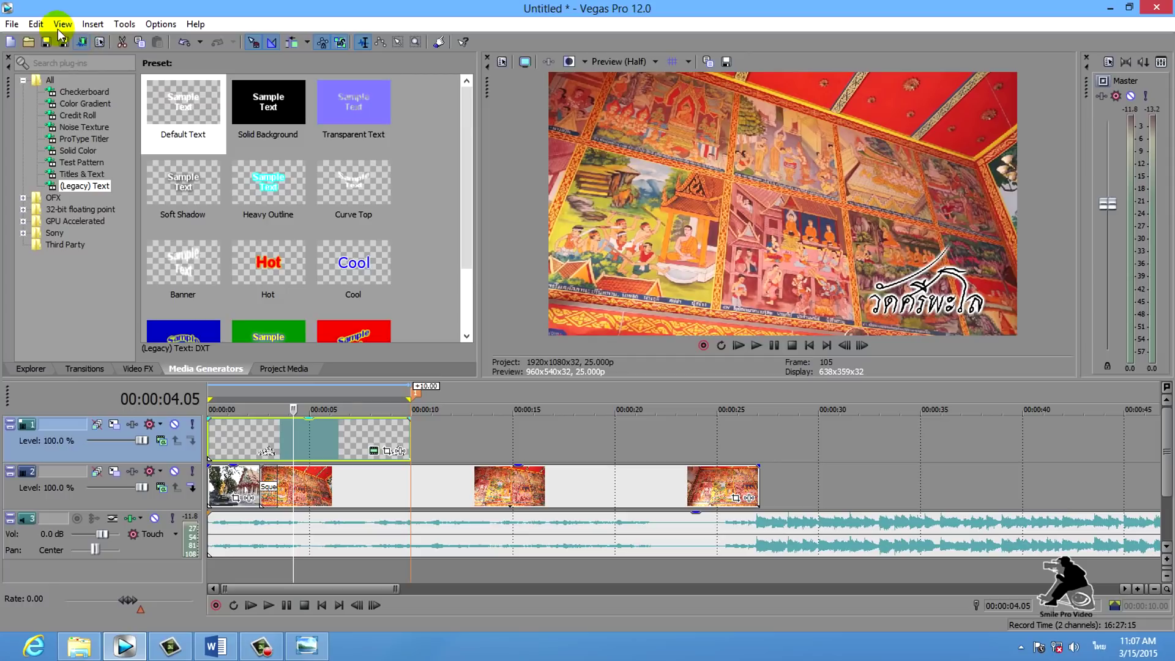
- Open the render settings and set the output file to "test" on the Desktop as Sony AVC/MVC (*.mp4)
click(12, 24)
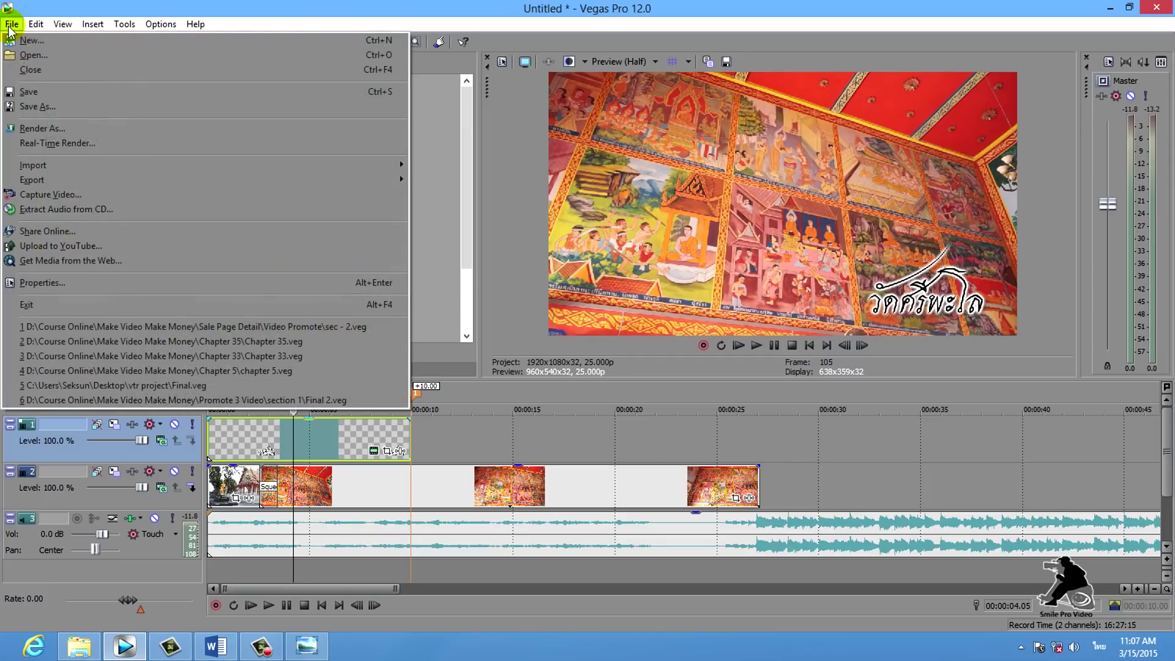
click(79, 127)
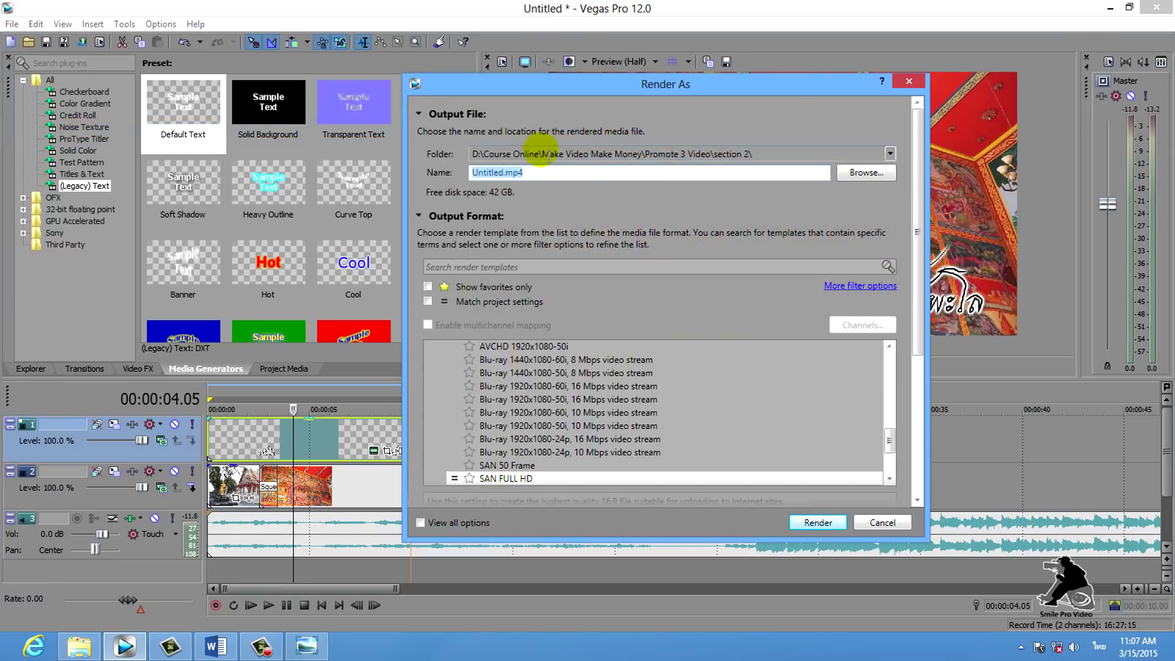
click(865, 173)
drag(525, 289, 523, 233)
click(467, 199)
text(test)
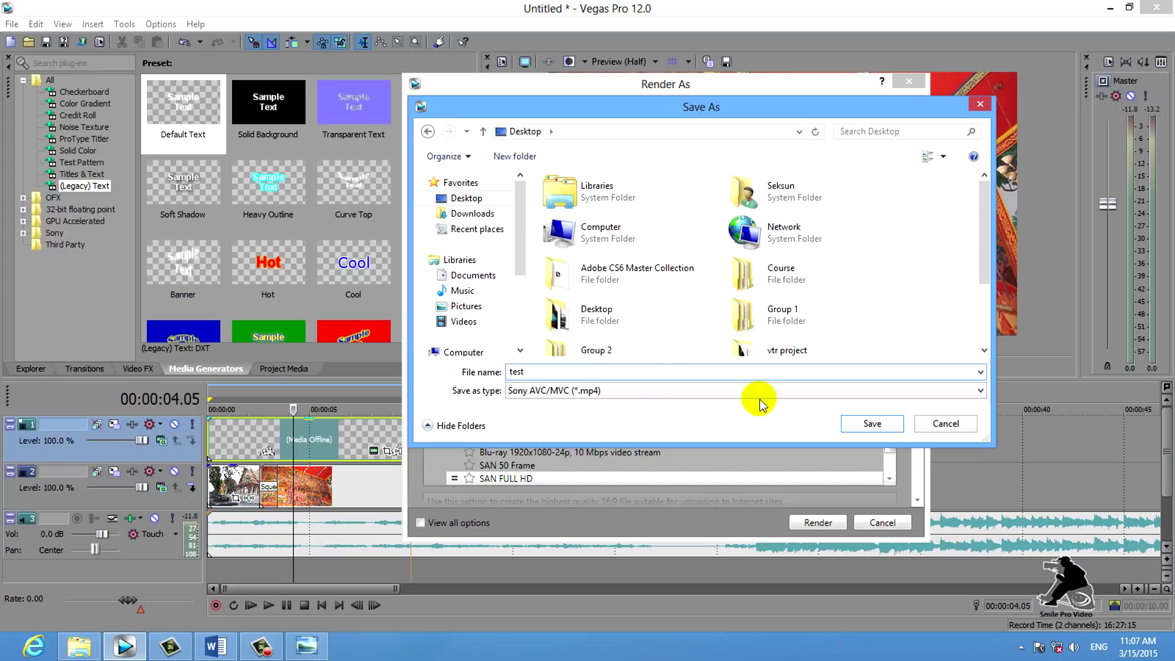
click(872, 424)
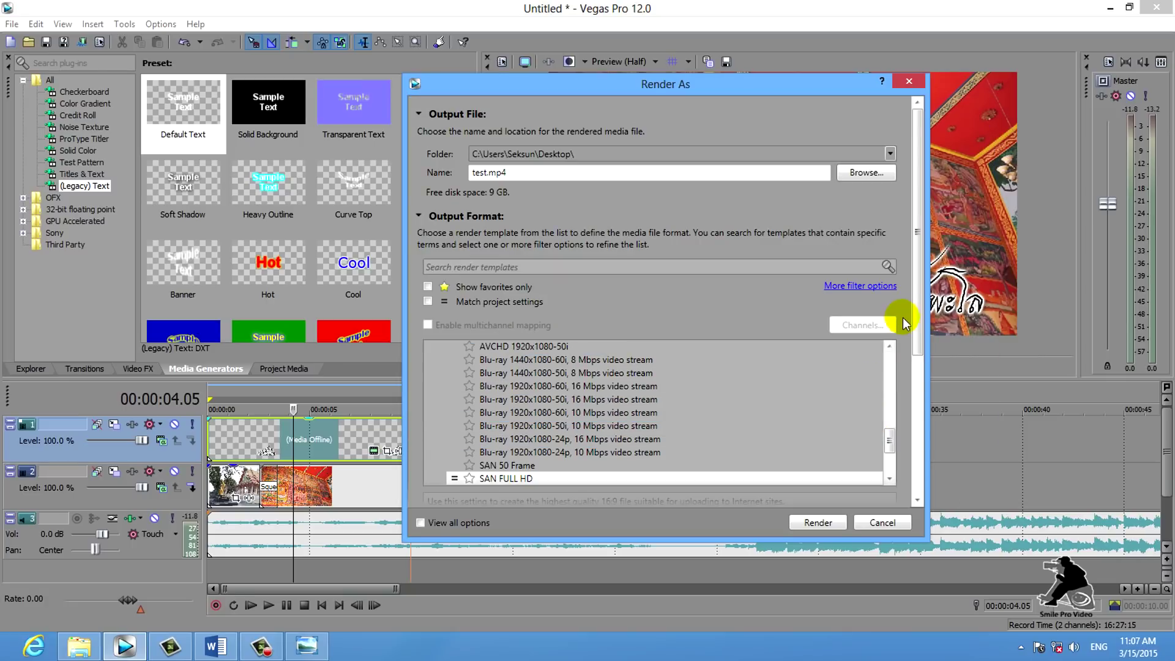
- Choose the Internet 1920x1080-30p template of the Sony AVC/MVC render format
drag(884, 439, 896, 362)
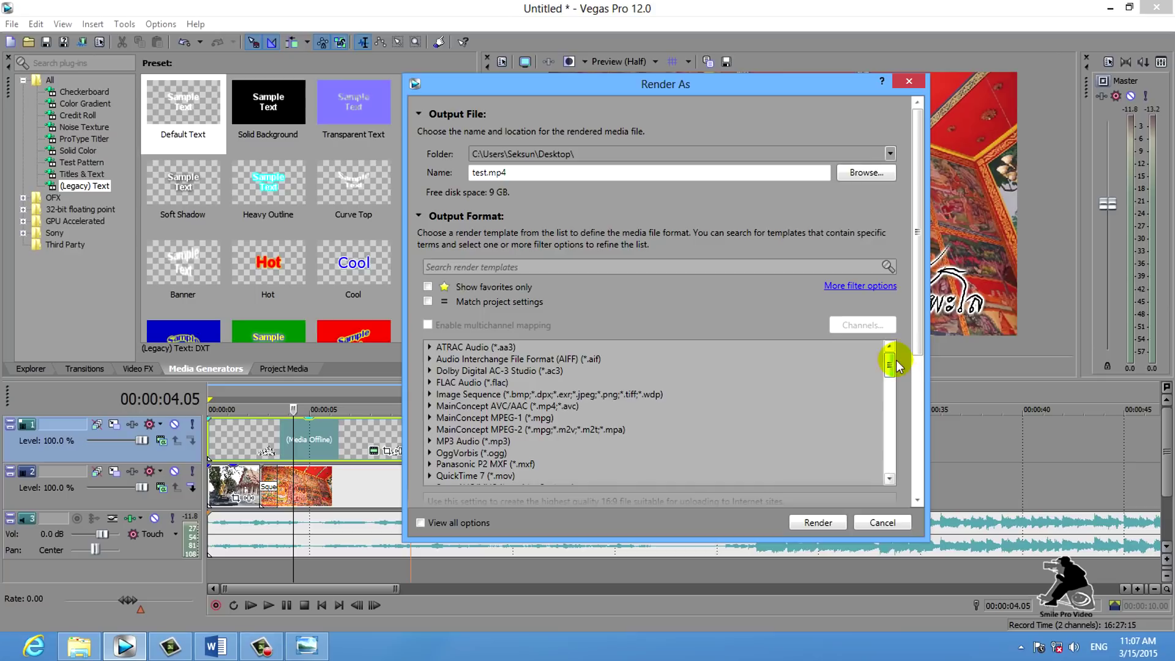
scroll(769, 483, down, 3)
scroll(844, 298, up, 1)
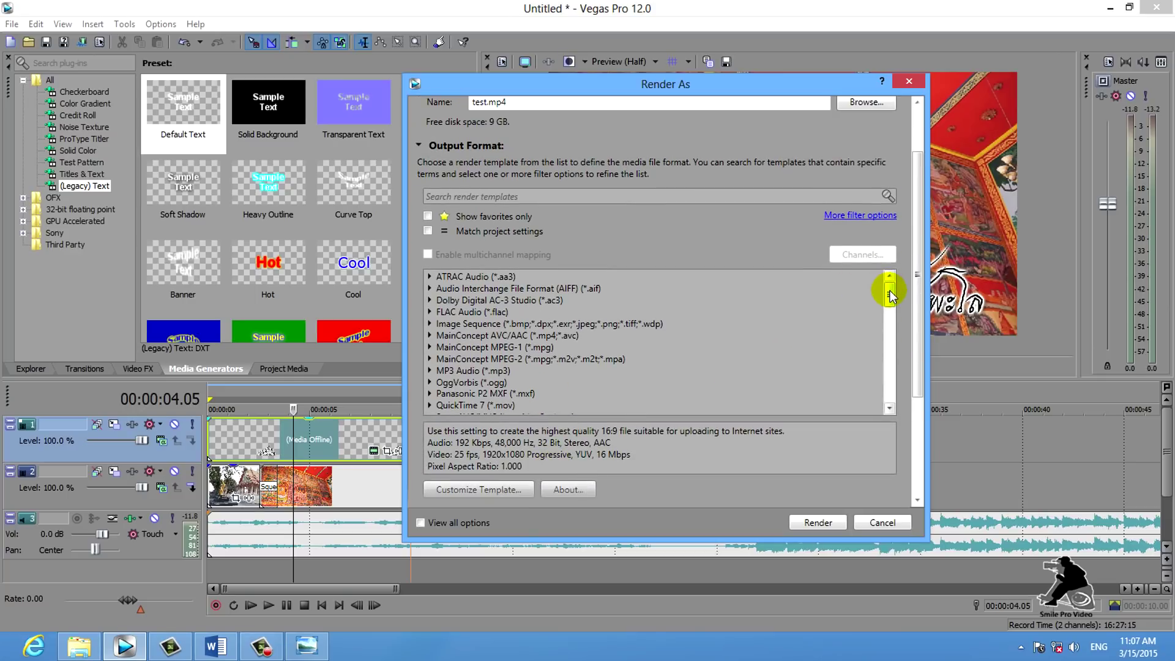
drag(890, 295, 888, 308)
click(429, 341)
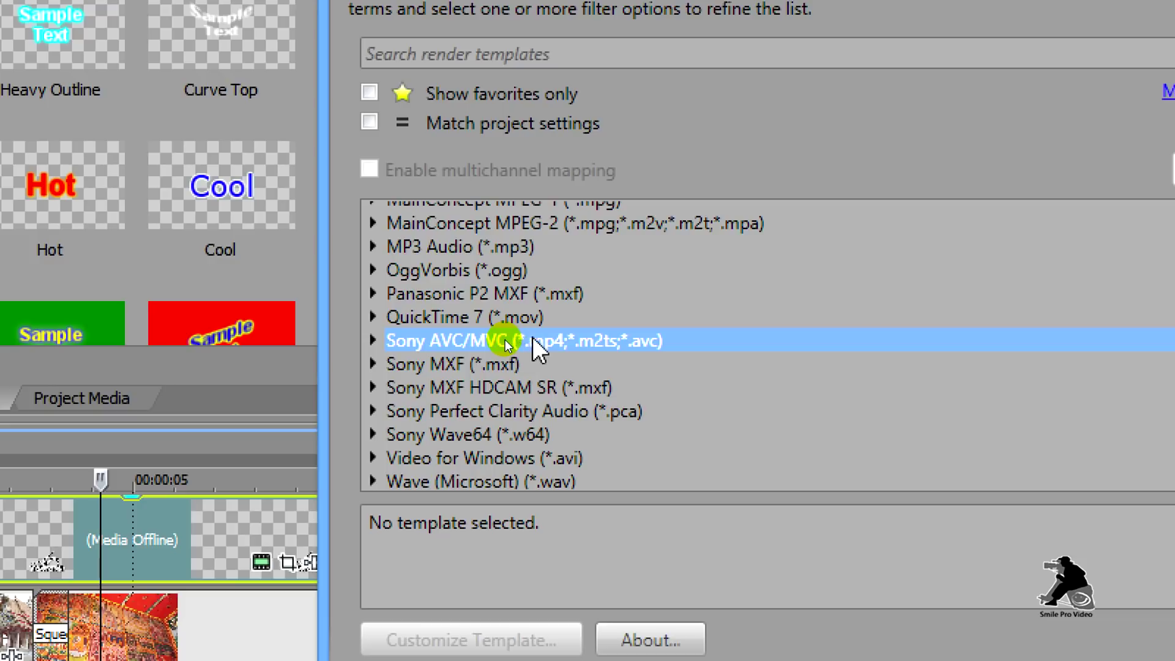
click(372, 340)
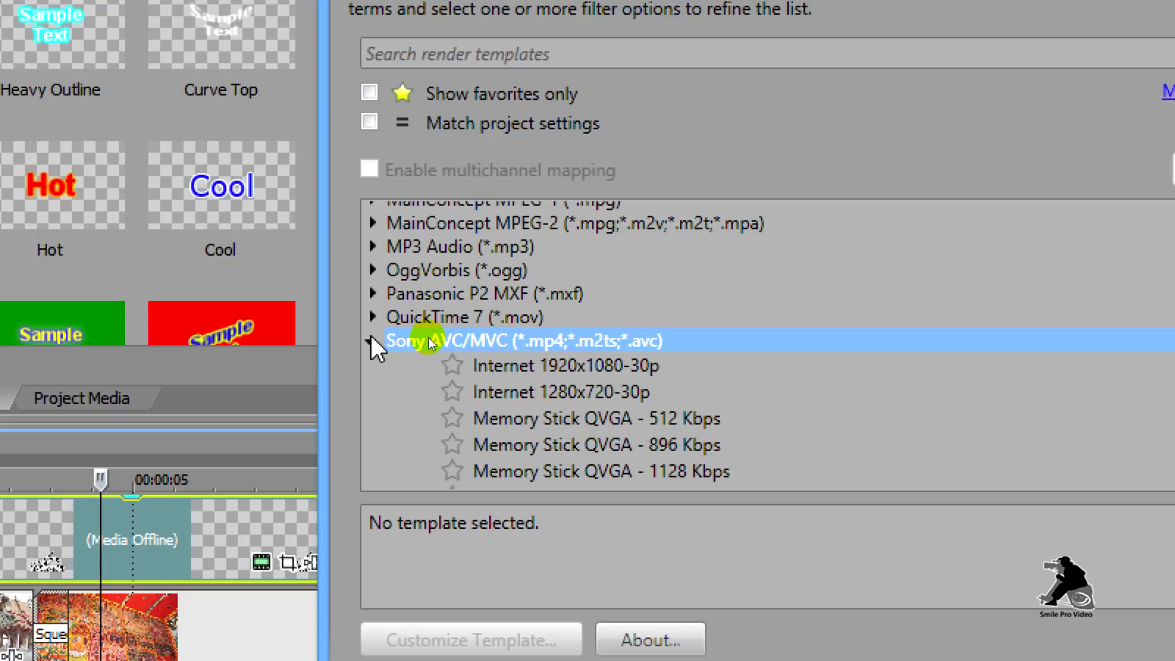
click(574, 364)
scroll(893, 362, down, 2)
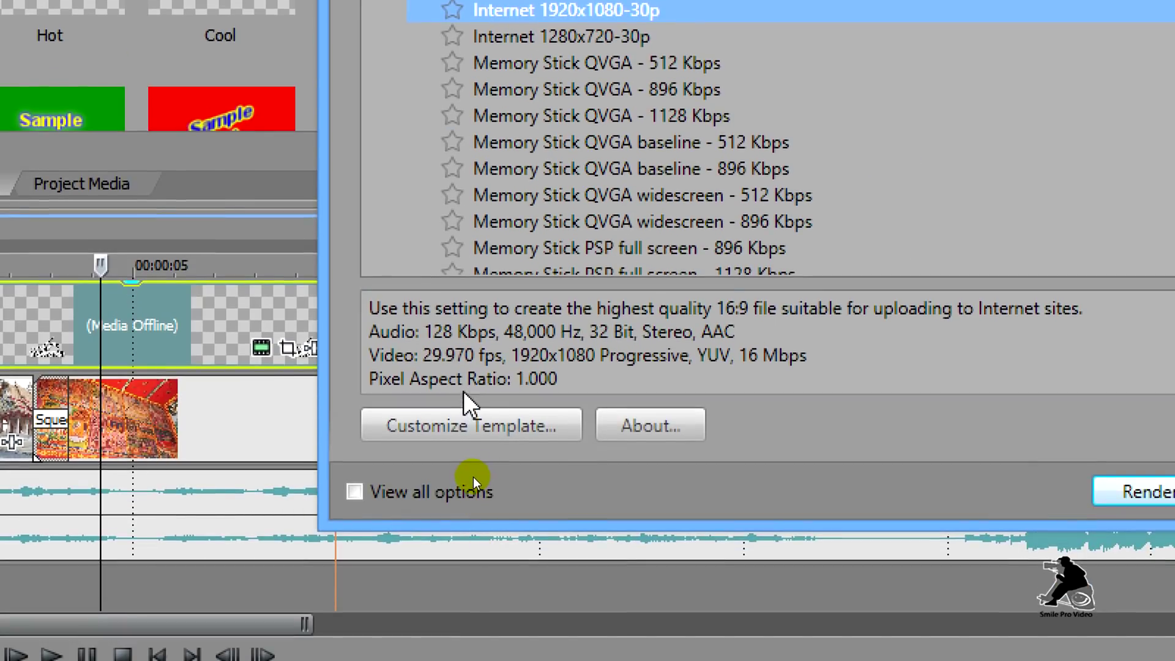
- Customize the template's video settings with a 25.000 (PAL) frame rate and a bit rate of 10,000,000 bps
click(463, 425)
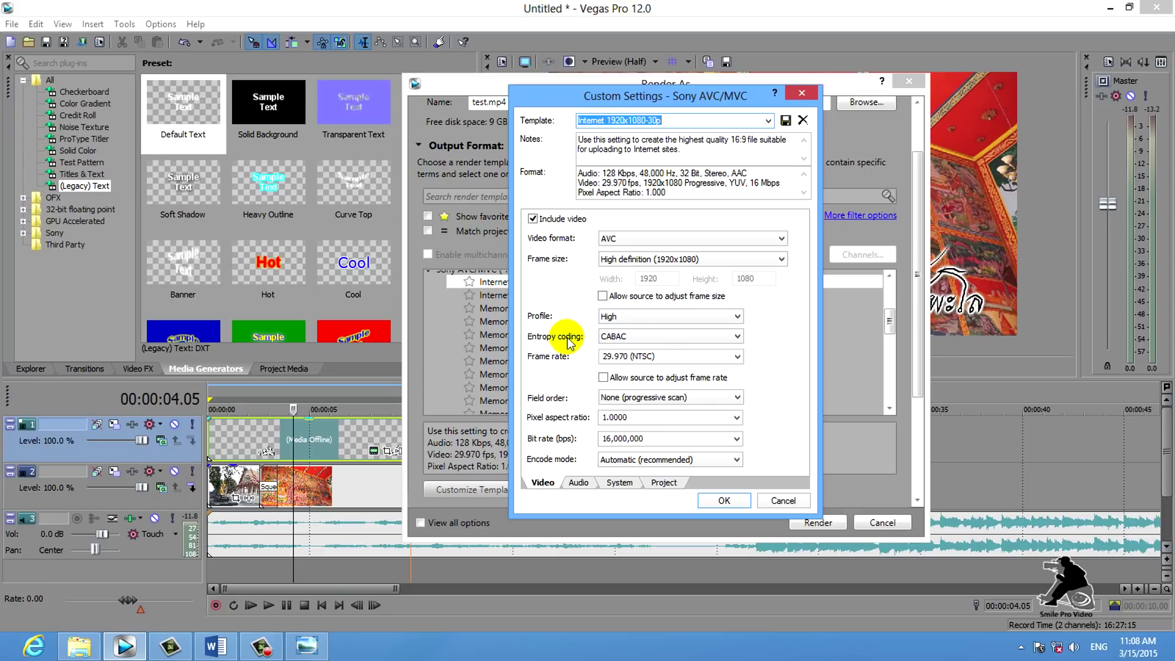
click(737, 337)
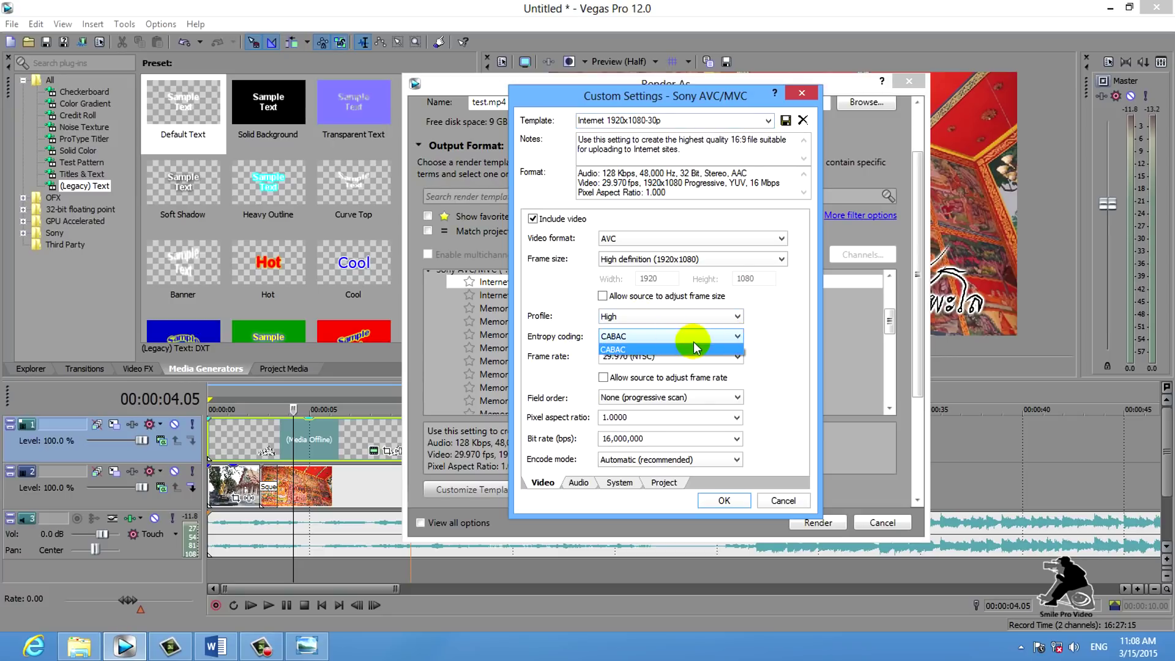
click(737, 338)
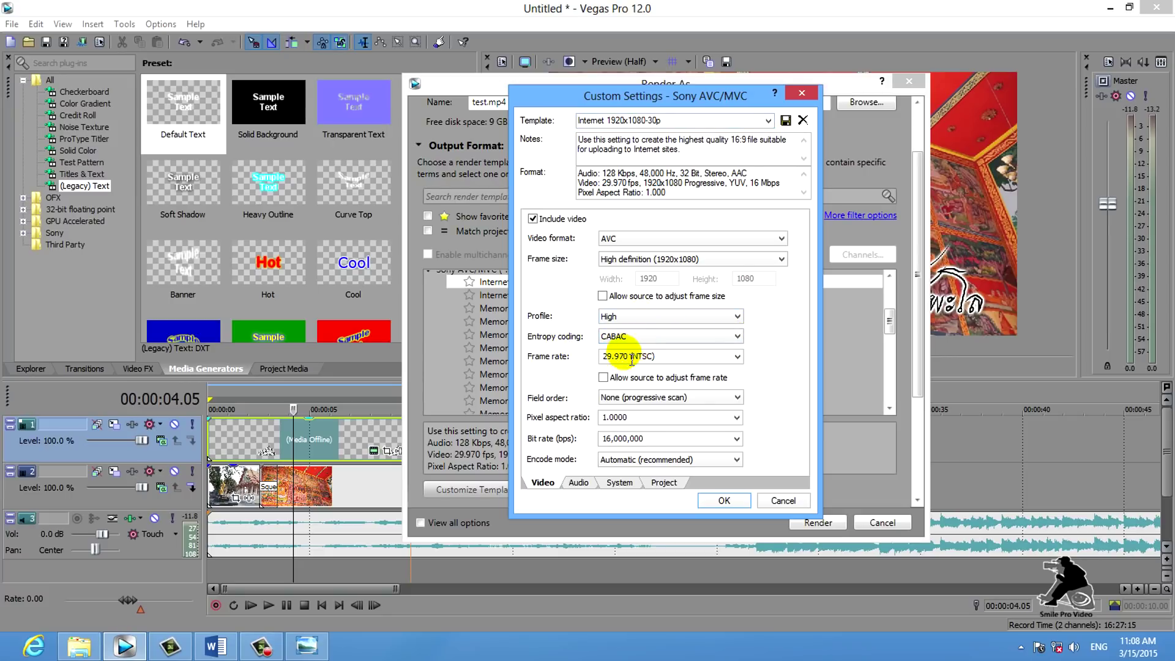
click(737, 356)
click(639, 428)
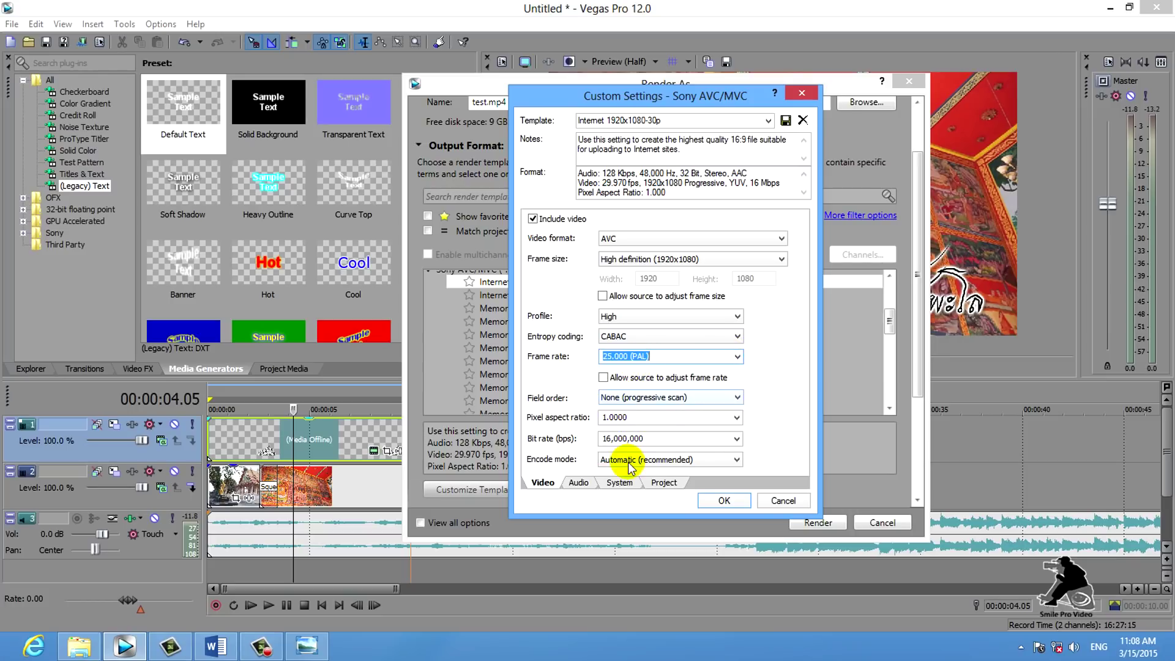
click(673, 423)
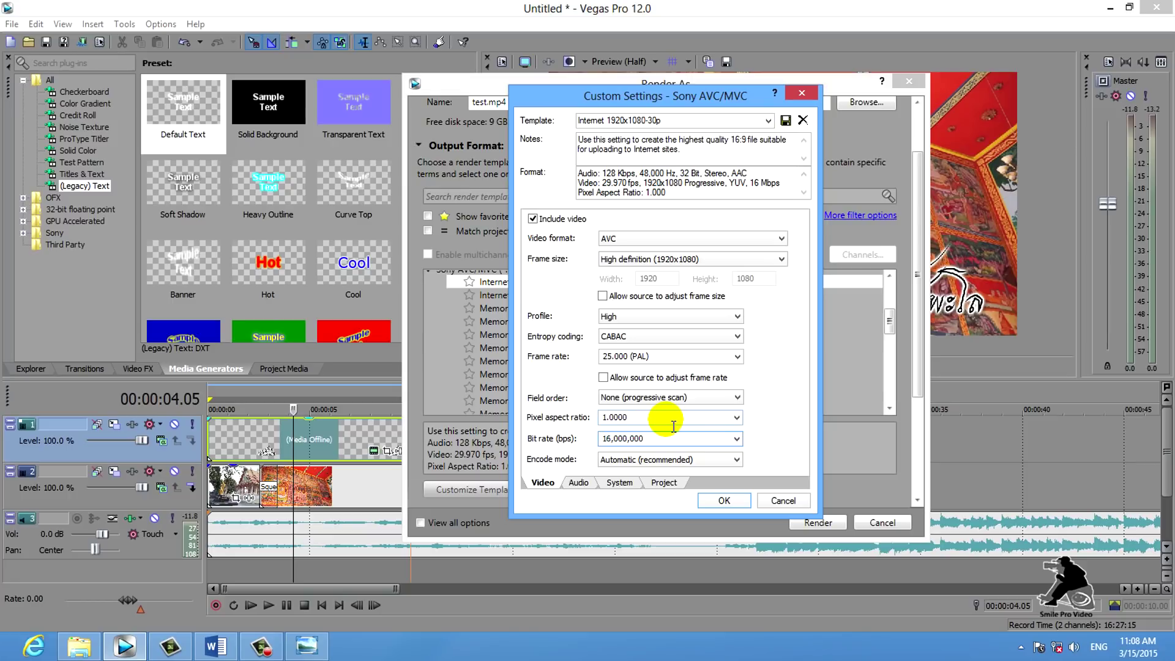
key(Delete)
text(0)
- Set the template's audio bit rate to 192,000 bps and its video rendering quality to Best
click(577, 484)
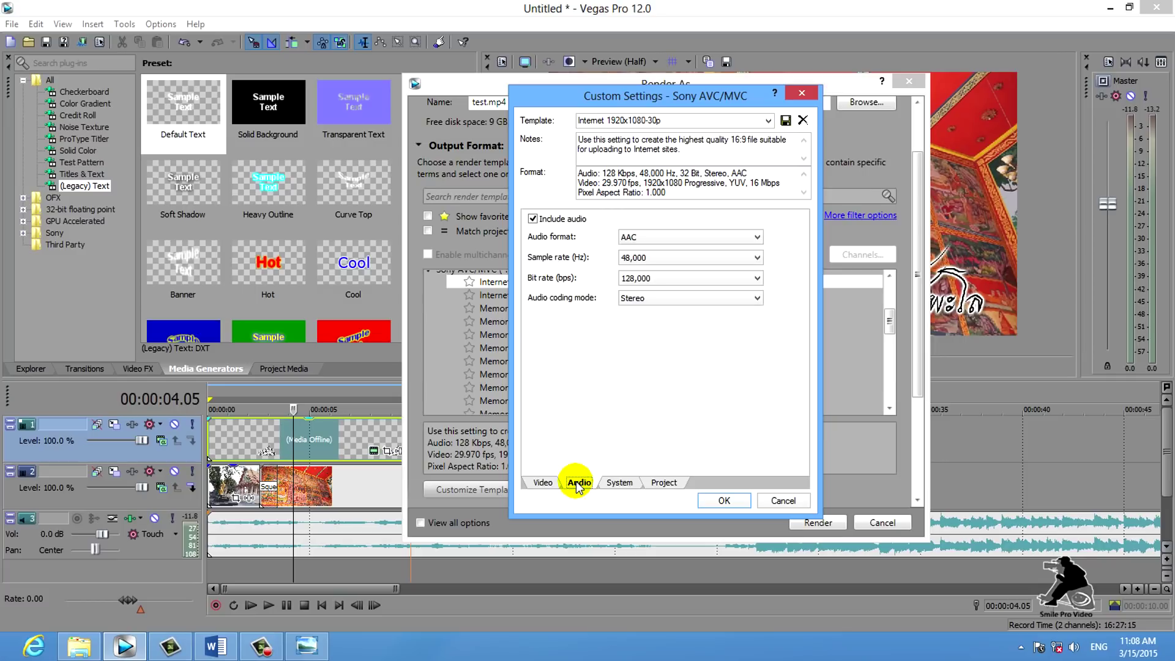
click(745, 279)
click(666, 425)
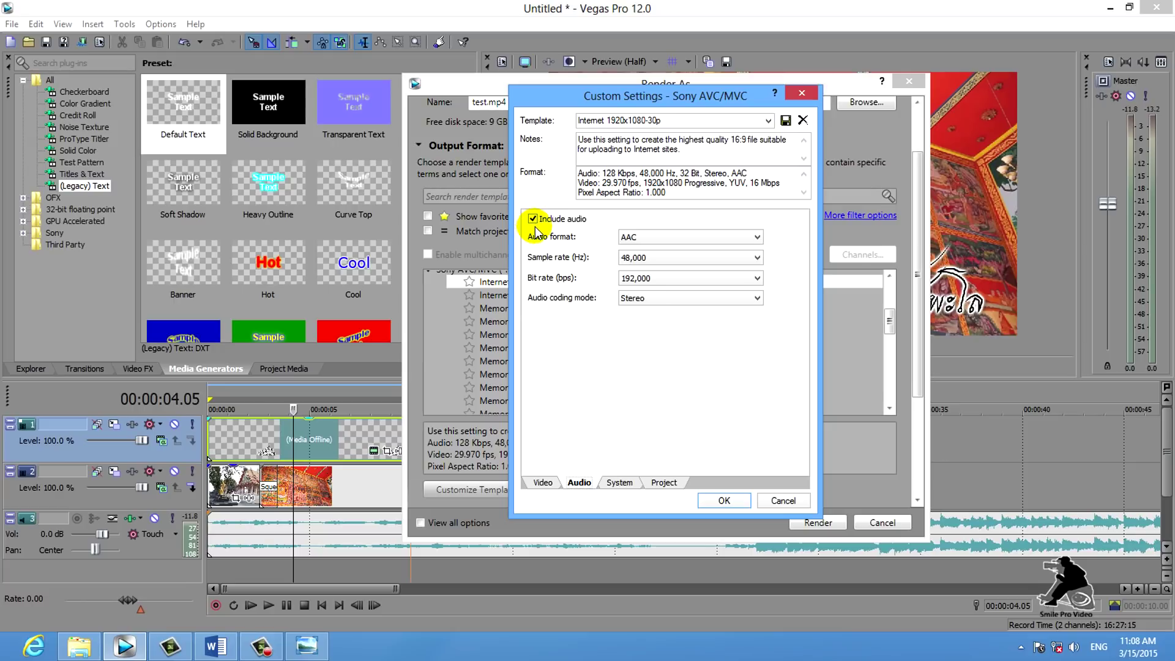
click(628, 483)
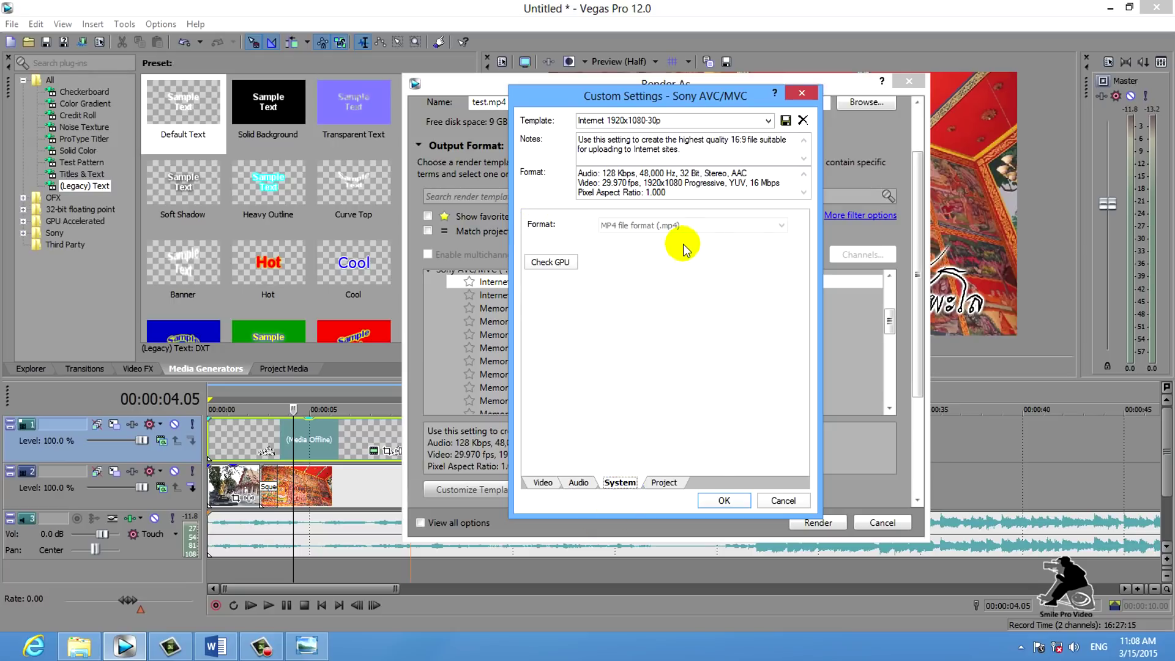
click(664, 482)
click(794, 225)
click(734, 281)
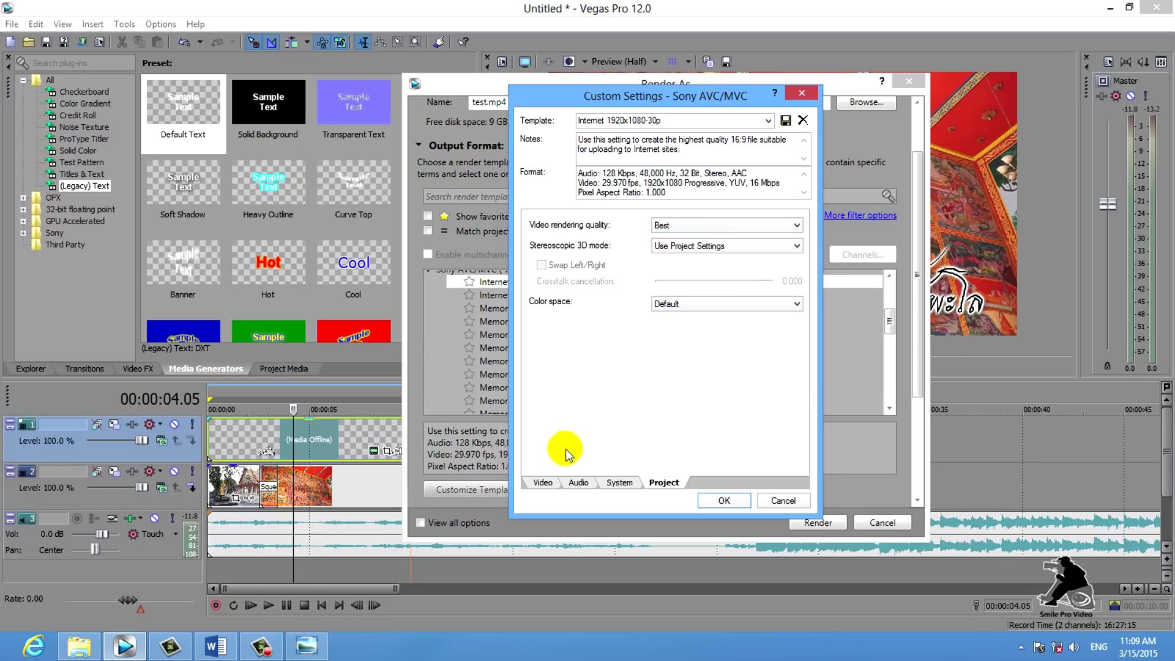
- Review the customized video settings and template name, and leave the custom settings without saving
click(541, 484)
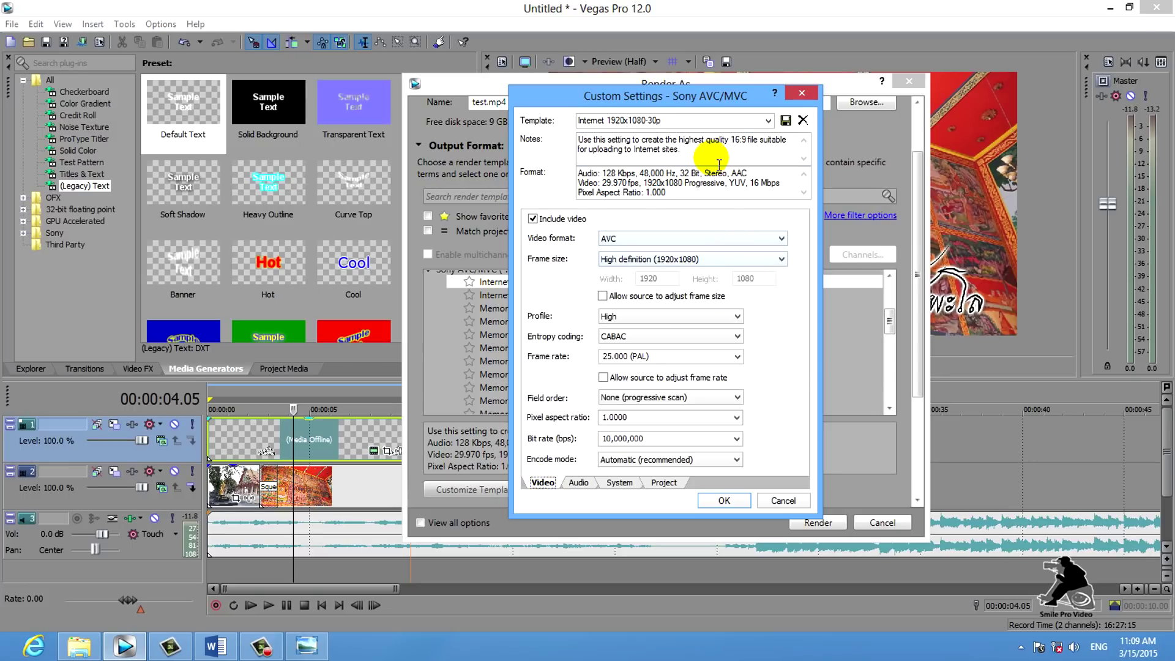
click(679, 126)
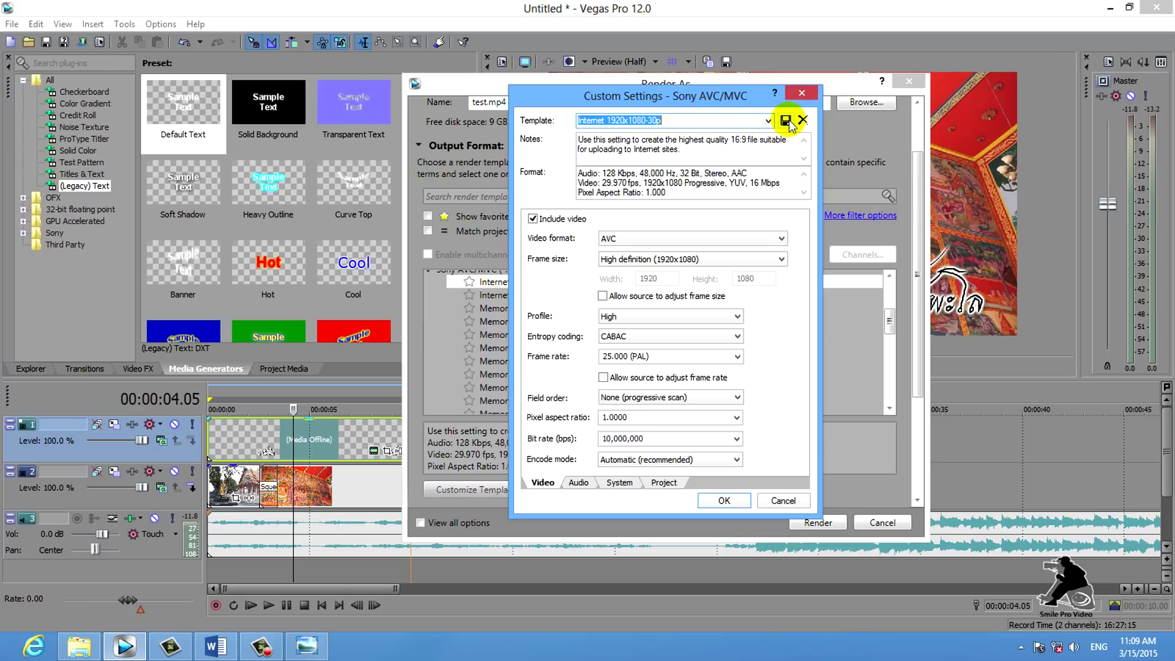
key(Escape)
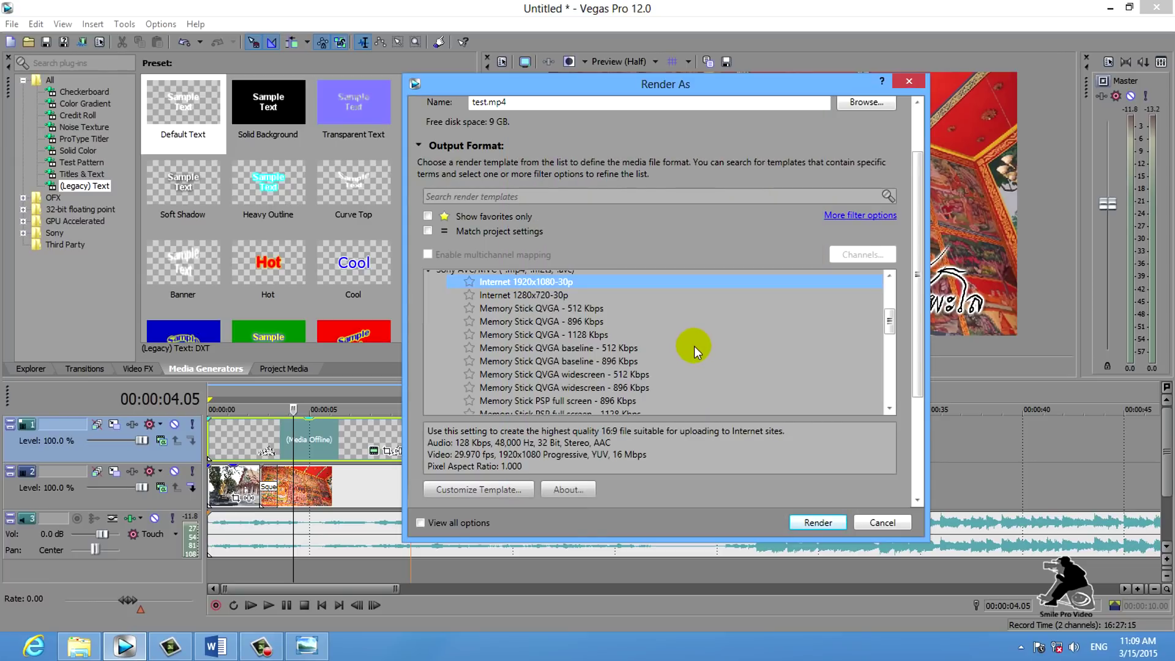
- Select the saved SAN FULL HD template in the Sony AVC/MVC format for the render
scroll(643, 346, up, 1)
scroll(642, 346, down, 6)
scroll(652, 345, down, 2)
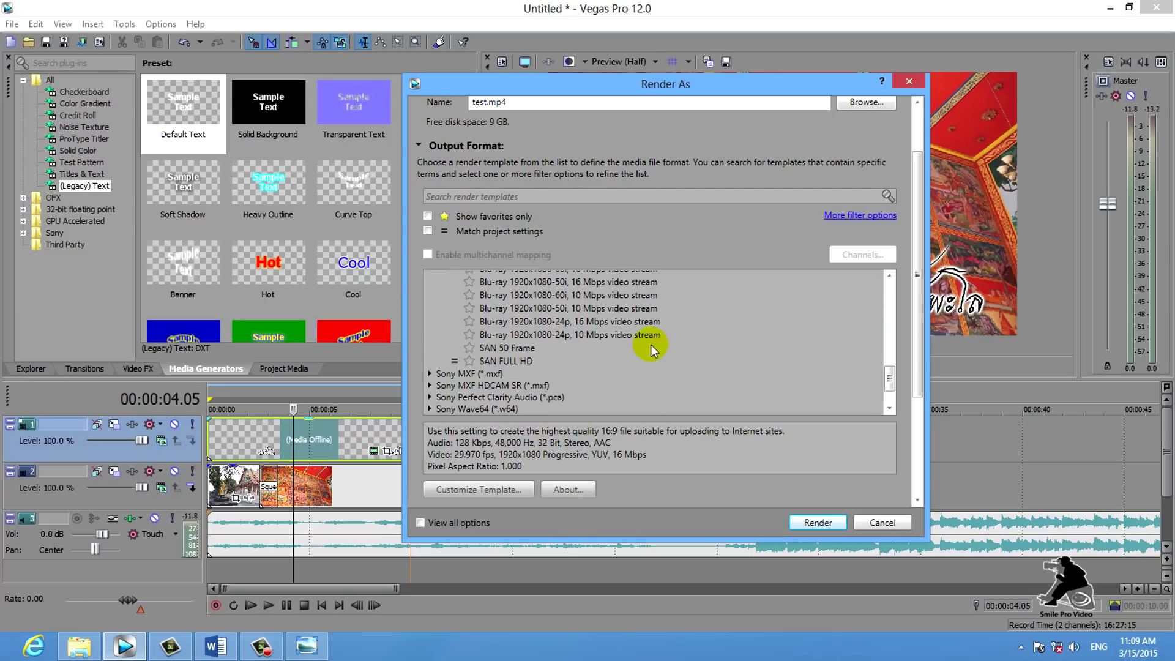
click(511, 364)
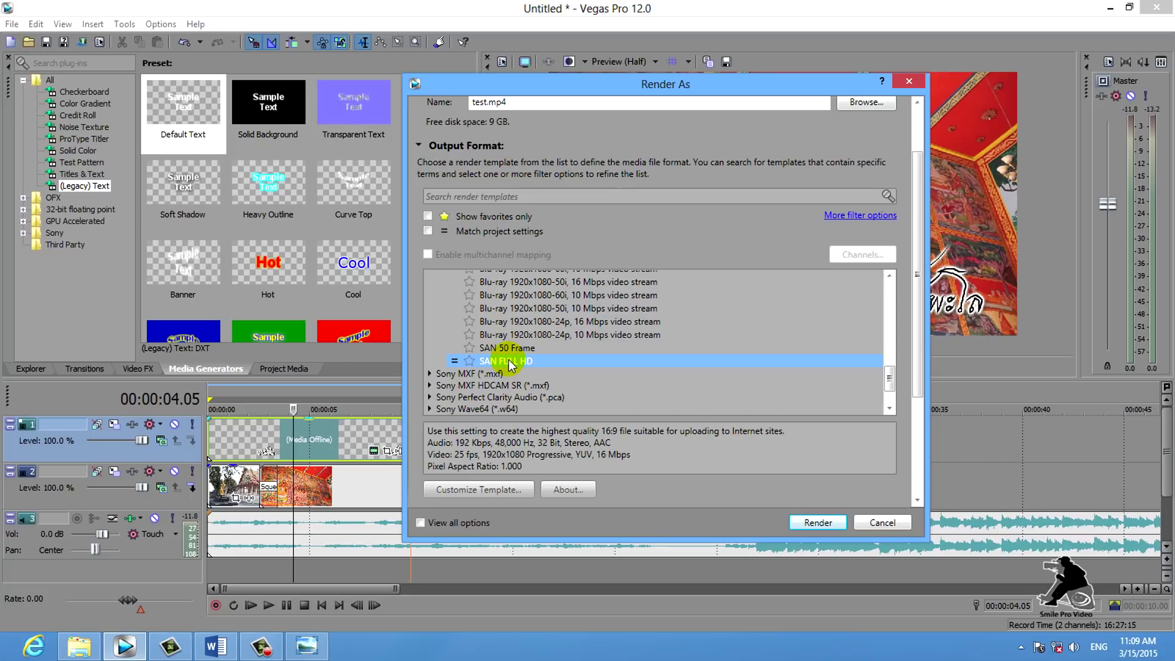